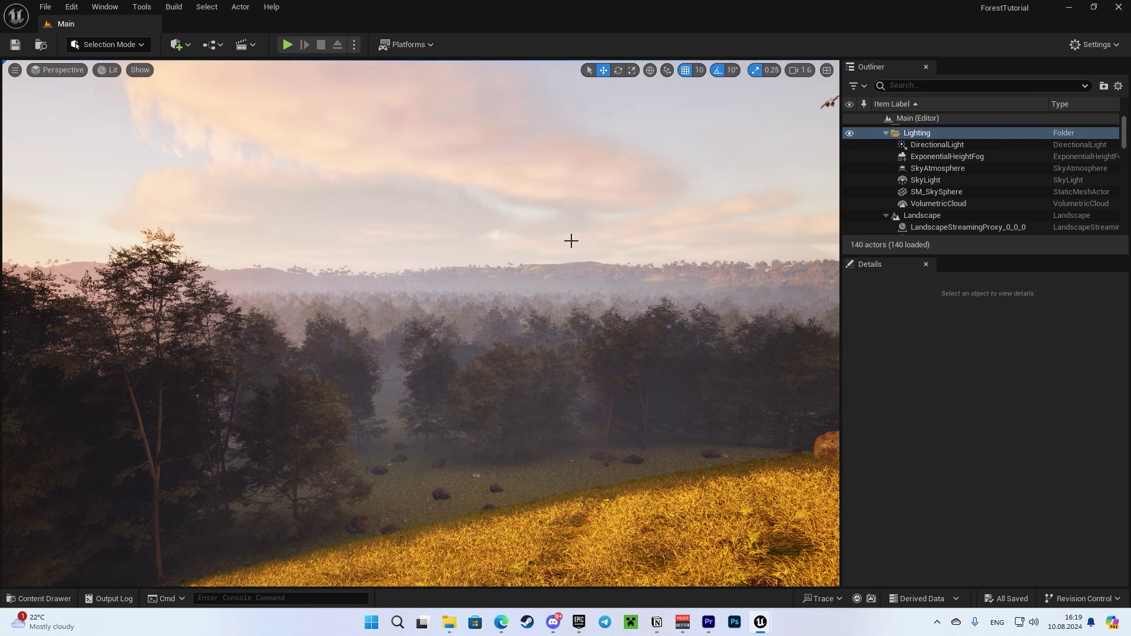
right_drag(586, 232, 474, 273)
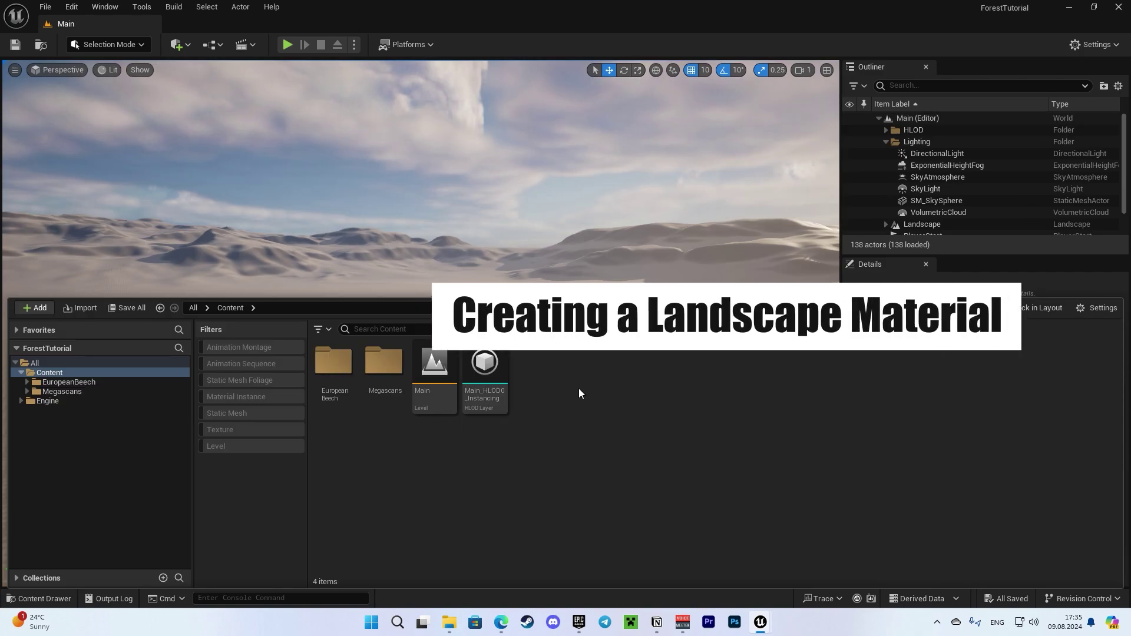
- Create a material named M_Landscape in the Content folder and open it in the material editor
right_click(539, 376)
text(m)
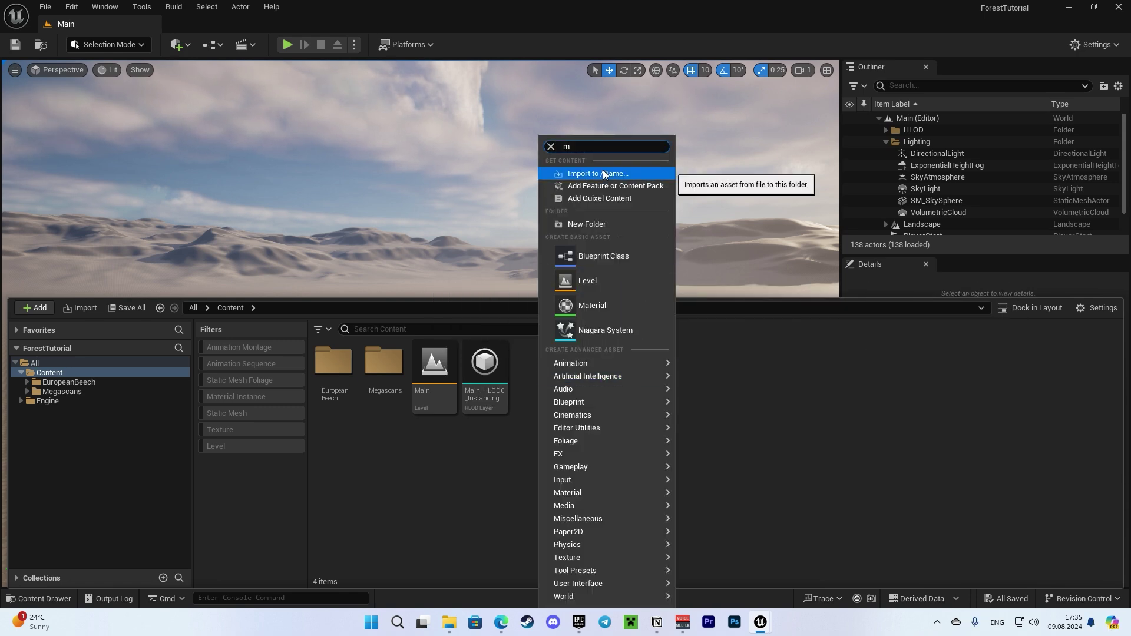
text(aterial)
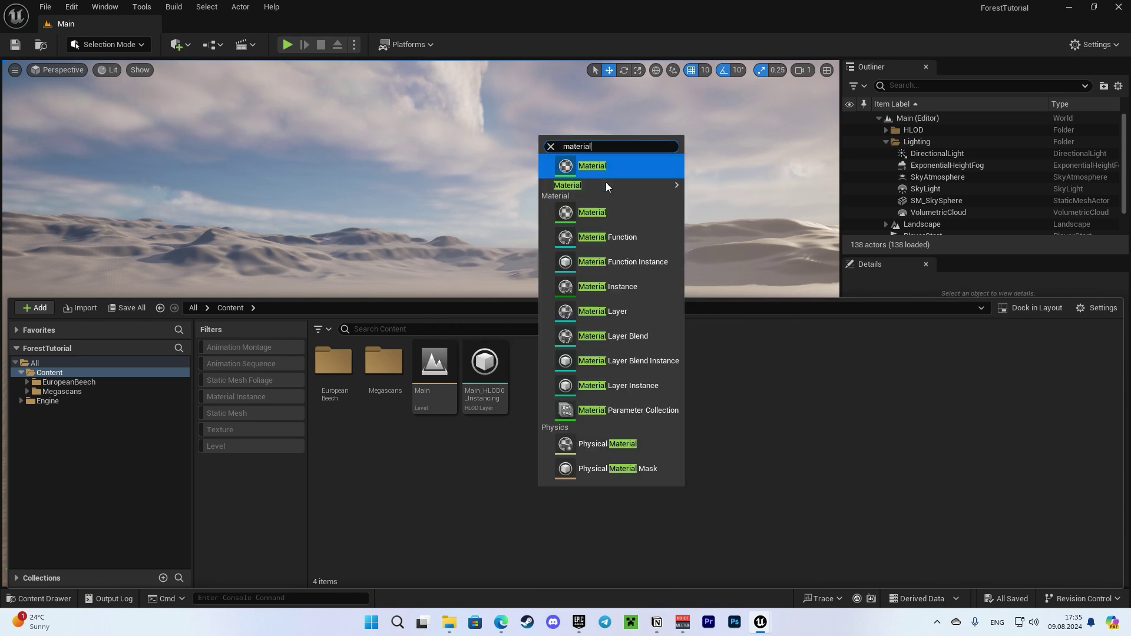
click(597, 166)
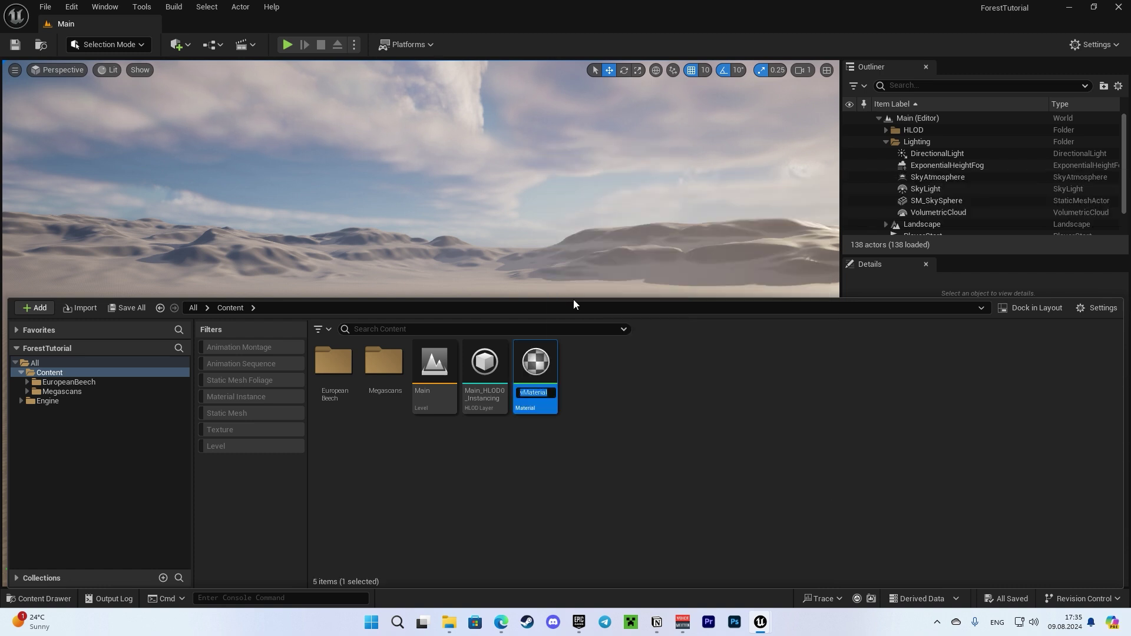
text(M_)
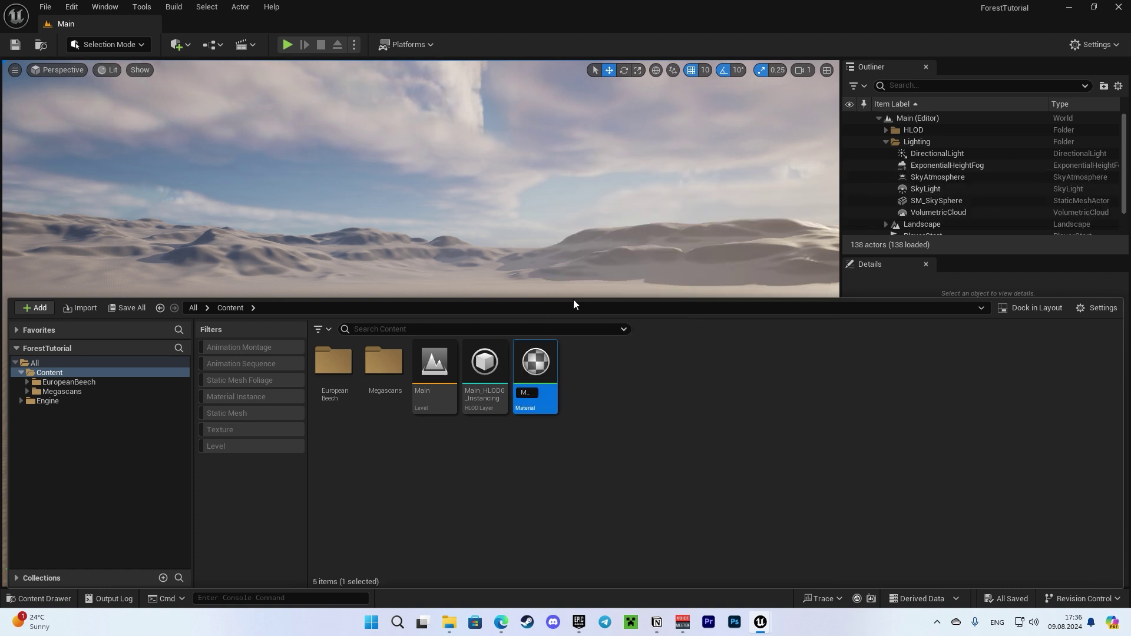
text(Landscape)
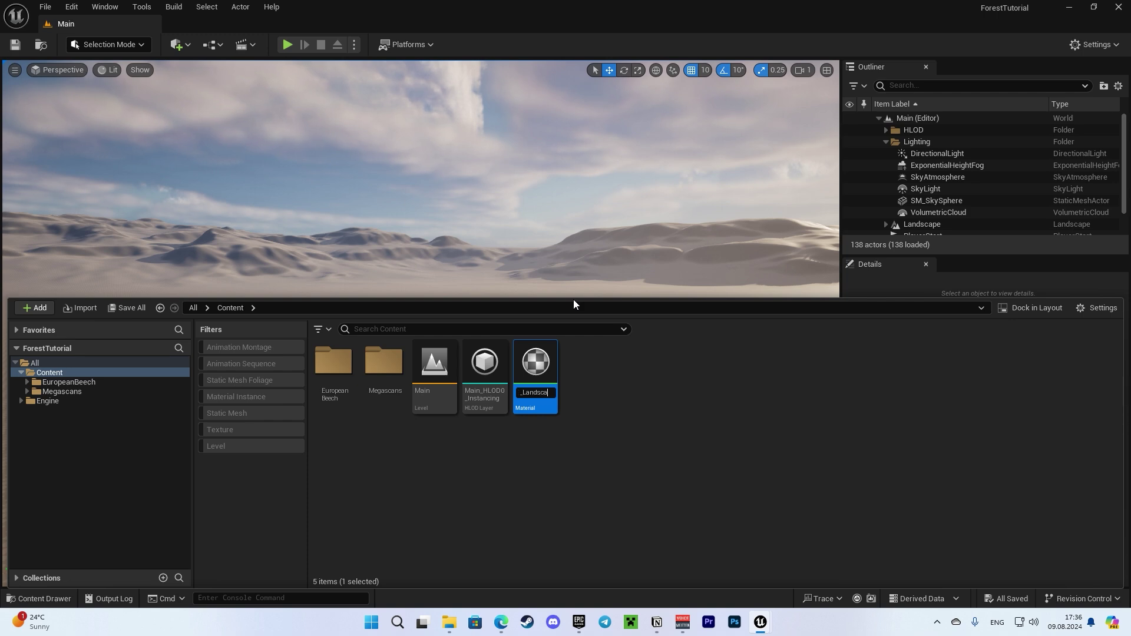
key(Return)
key(Return)
drag(744, 16, 742, 0)
- Add the three savanna dirt textures from the project content to the material graph as Texture Sample nodes
right_drag(350, 94, 574, 186)
scroll(501, 265, up, 9)
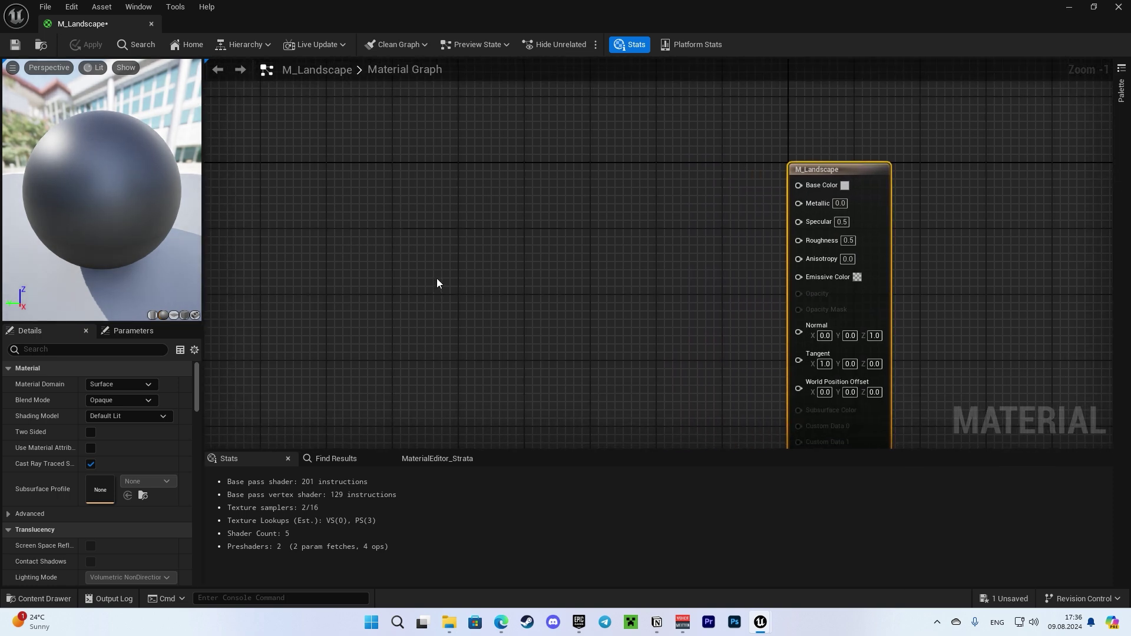
key(ctrl+space)
double_click(343, 447)
click(384, 454)
shift+click(485, 454)
drag(485, 454, 396, 235)
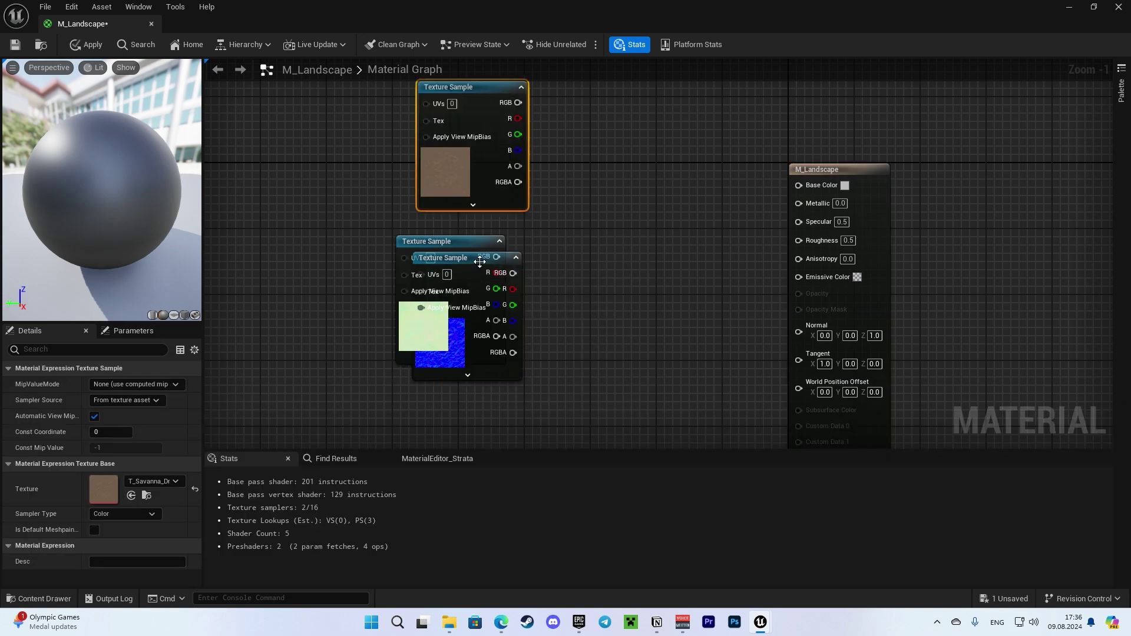
- Add a MakeMaterialAttributes node and wire the grass textures into its BaseColor, Normal, AmbientOcclusion (R channel) and Roughness (G channel)
right_click(518, 277)
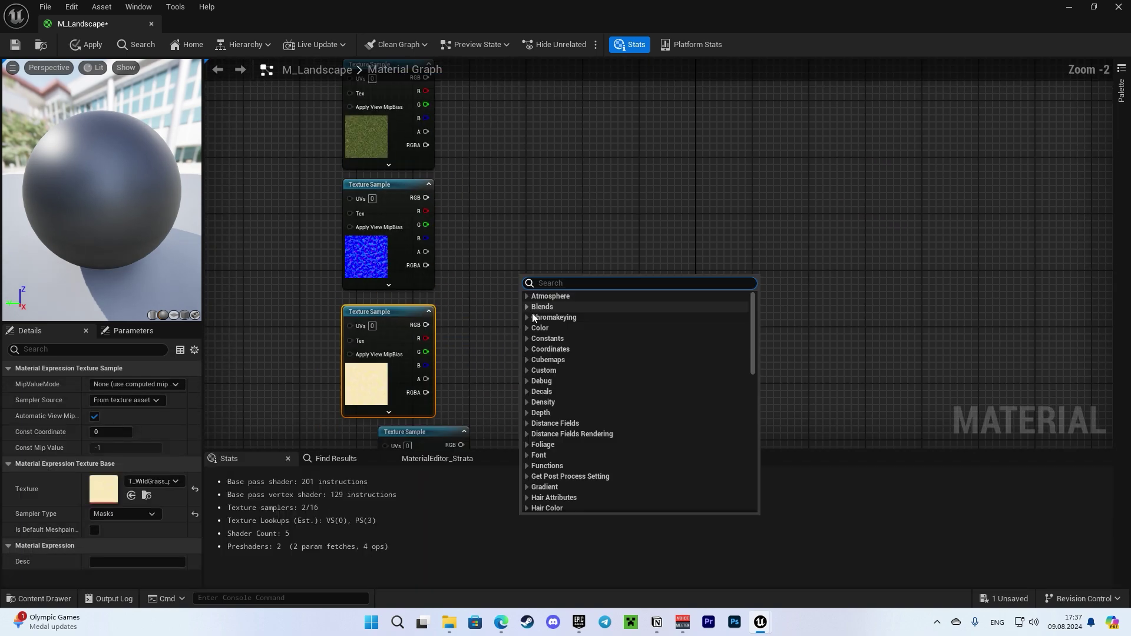
scroll(514, 231, down, 3)
scroll(397, 214, up, 2)
right_drag(397, 215, 493, 153)
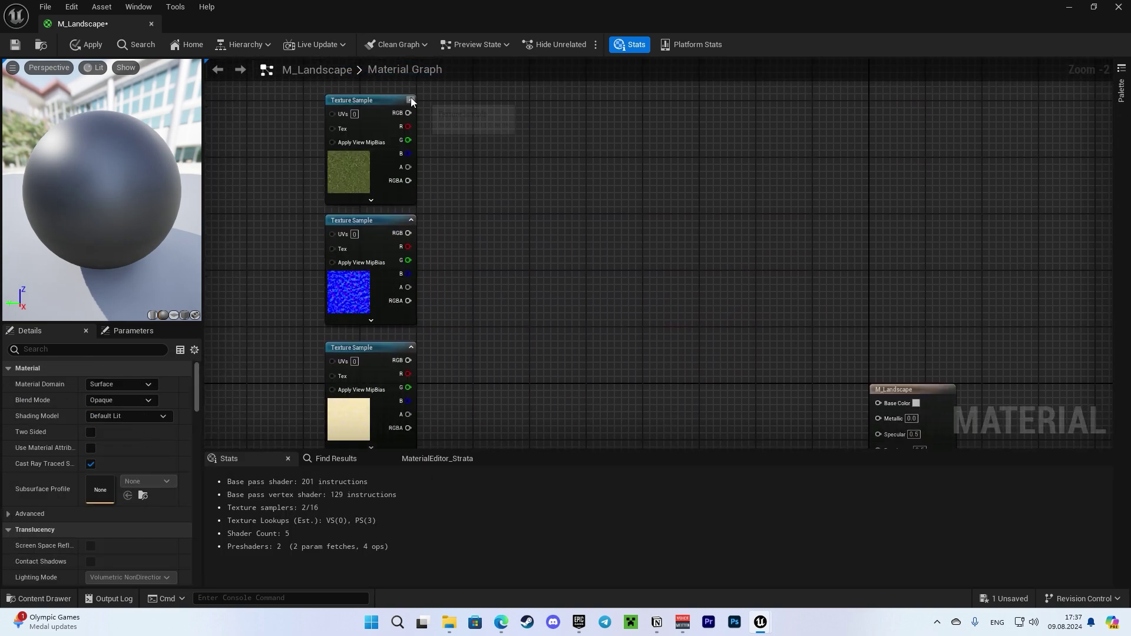
drag(408, 112, 539, 119)
text(makemater)
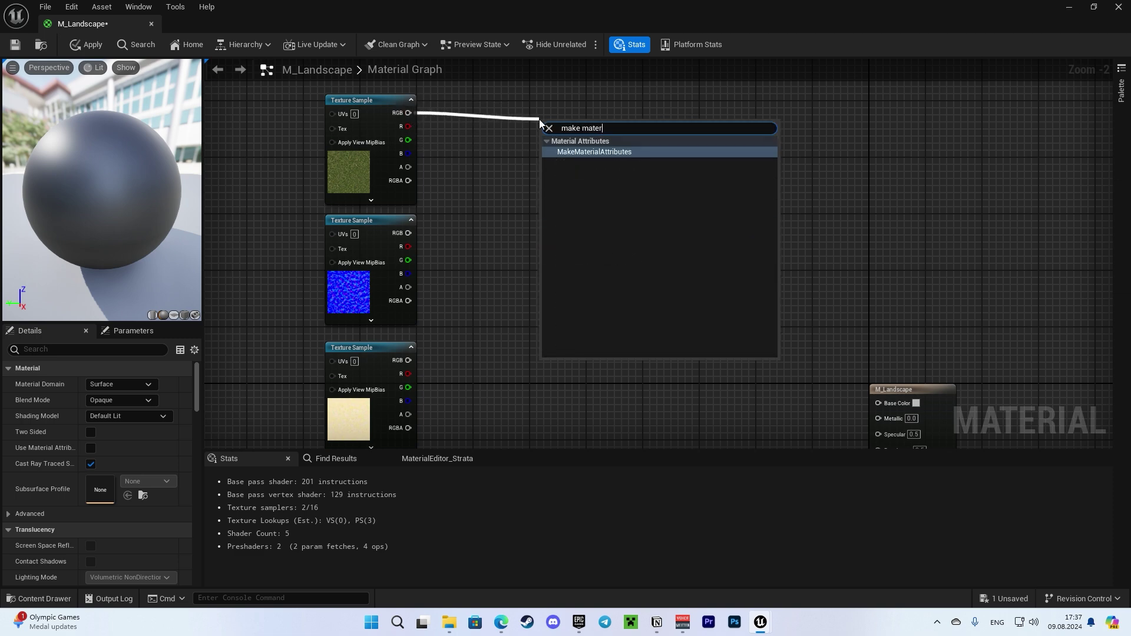
key(Return)
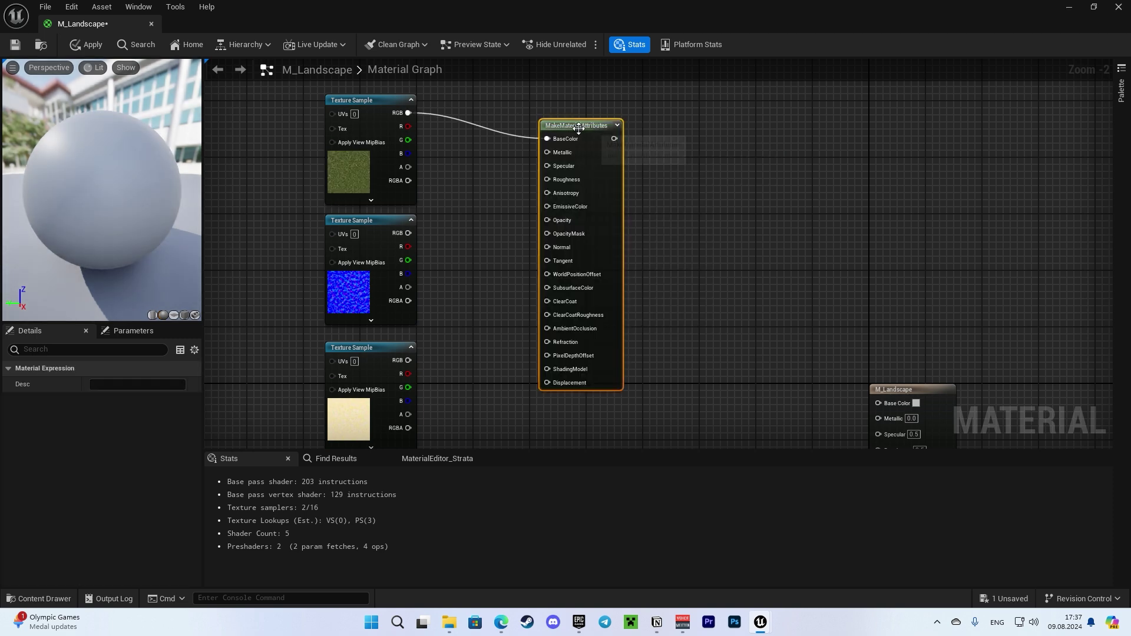
drag(545, 124, 535, 100)
drag(408, 234, 538, 221)
drag(403, 371, 510, 301)
drag(403, 387, 511, 151)
- Duplicate the MakeMaterialAttributes node and wire the dirt textures into the copy's BaseColor, Normal, Roughness and AmbientOcclusion
right_drag(597, 436, 541, 171)
key(ctrl+d)
drag(501, 247, 516, 176)
click(450, 161)
drag(380, 189, 528, 169)
click(535, 233)
drag(375, 335, 494, 289)
right_drag(455, 294, 481, 185)
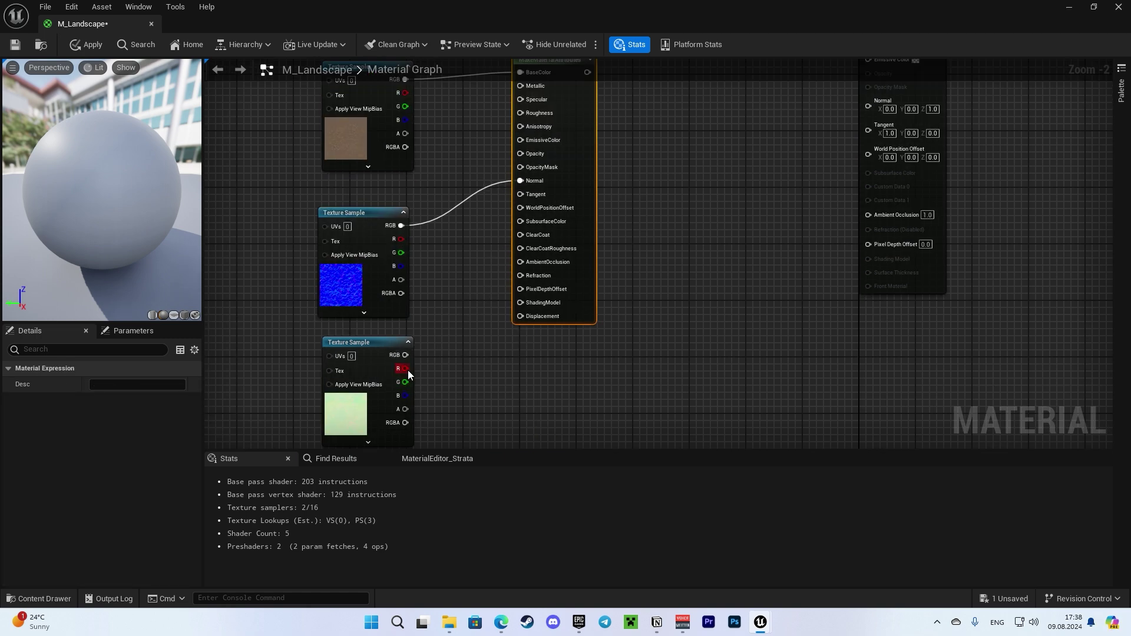
drag(406, 369, 521, 113)
- Add a LandscapeLayerCoords node to the graph, ahead of the texture samples
right_drag(668, 129, 613, 299)
right_click(334, 262)
text(Land)
text(scape Coo)
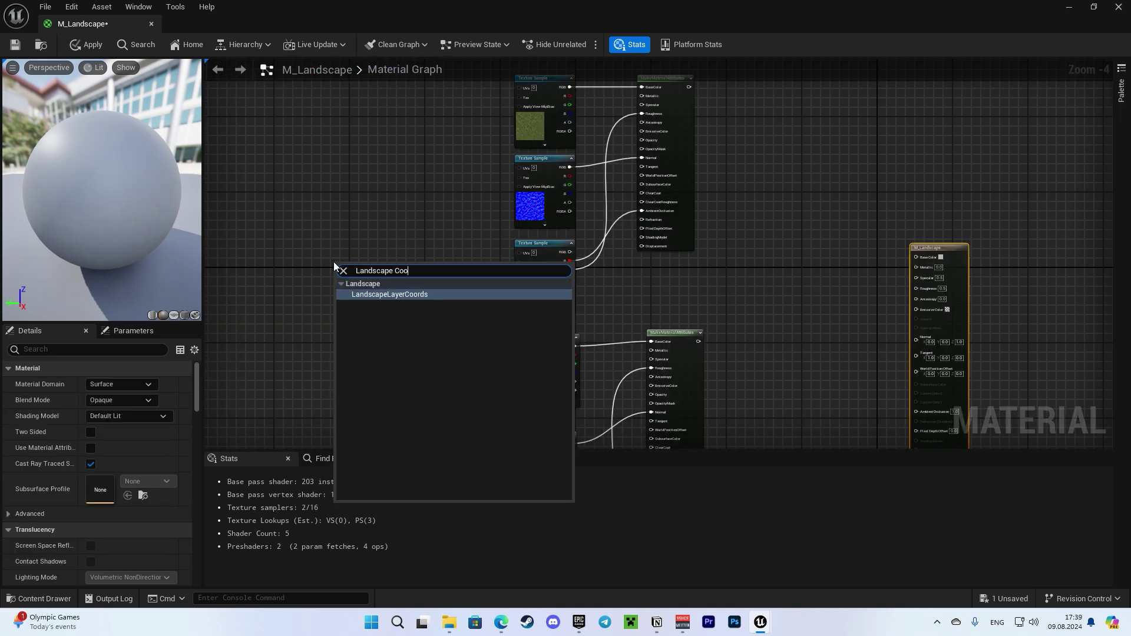
key(Return)
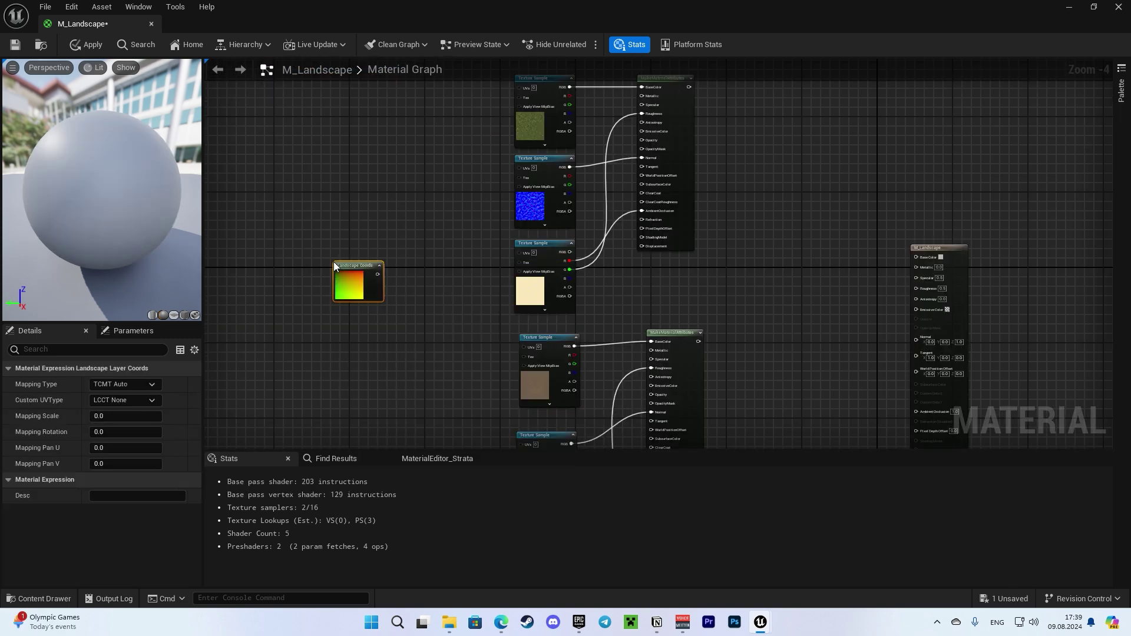
- Connect the LandscapeLayerCoords output to the UVs inputs of all grass and dirt texture samples
right_drag(348, 262, 306, 314)
drag(339, 326, 483, 399)
right_drag(436, 371, 426, 310)
drag(329, 266, 470, 436)
right_drag(406, 412, 447, 291)
drag(369, 140, 514, 396)
- Add a LandscapeLayerBlend node between the MakeMaterialAttributes nodes and the M_Landscape result node
right_drag(741, 104, 557, 272)
right_click(557, 273)
text(la)
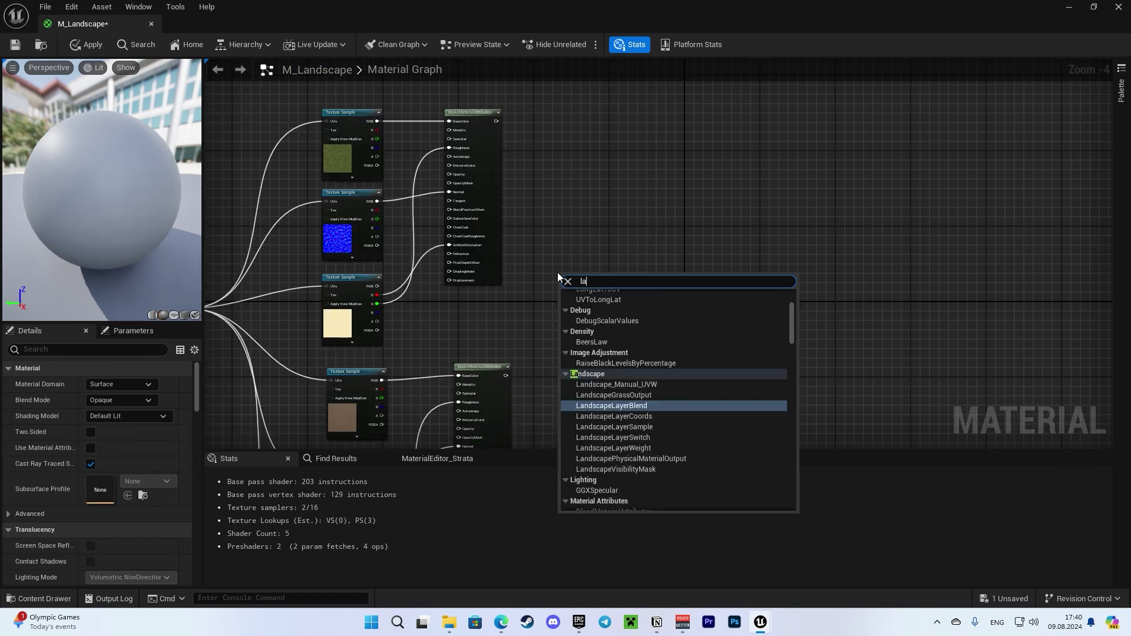
text(ndscapelayer)
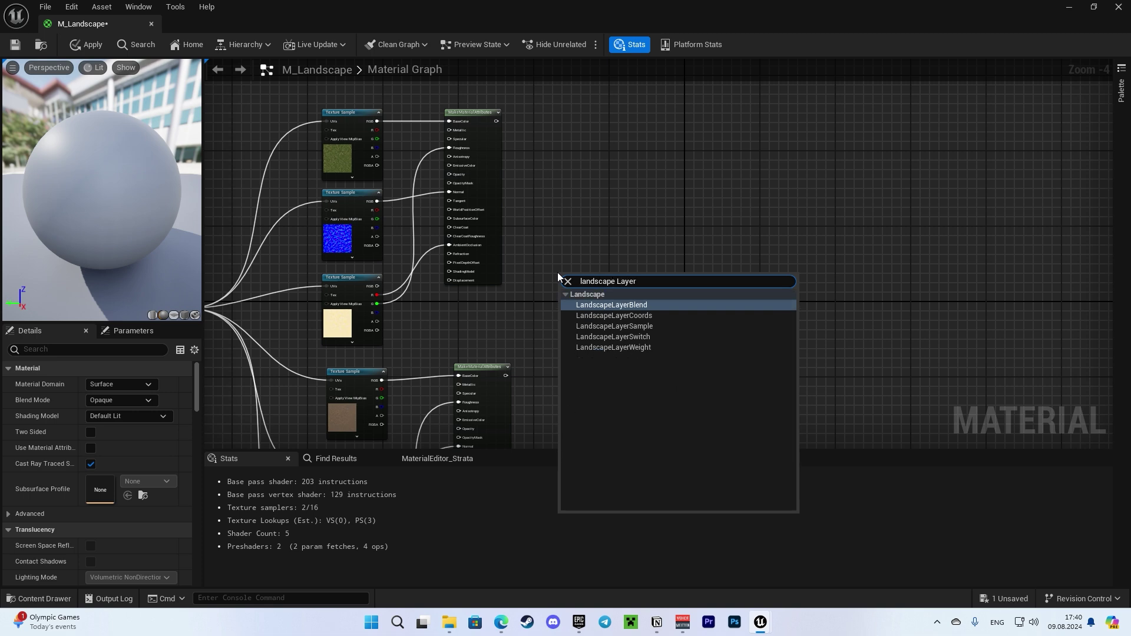
key(Return)
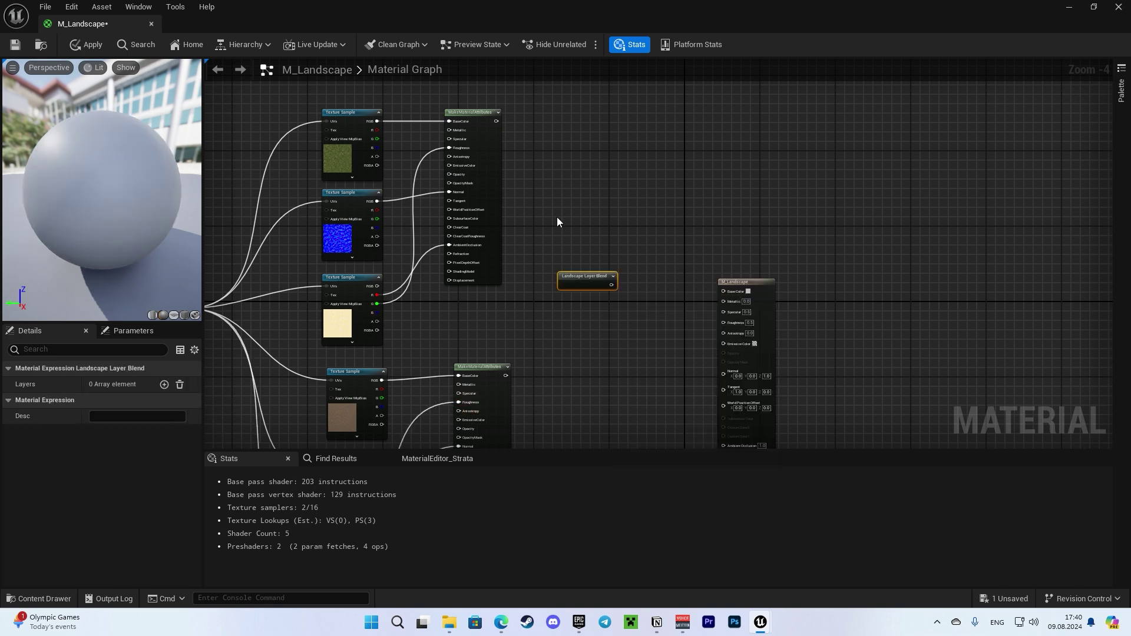
- Add two layers to the Landscape Layer Blend node and name them Grass and Path
click(164, 384)
click(164, 384)
click(19, 401)
drag(118, 418, 58, 411)
text(Grass)
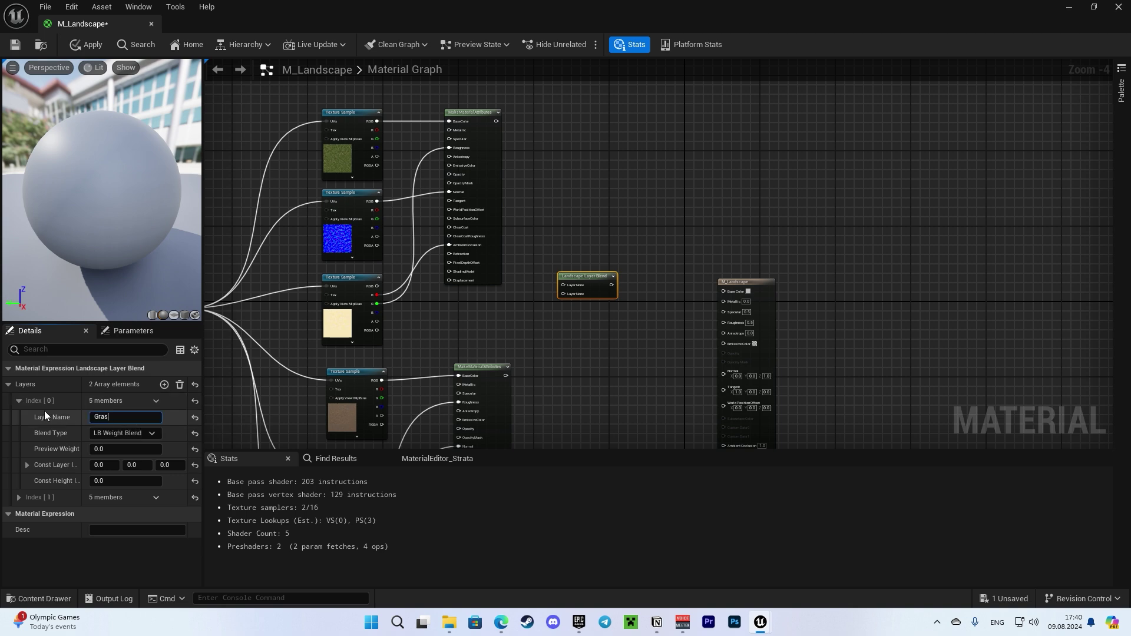
click(18, 497)
drag(115, 514, 63, 507)
text(Path)
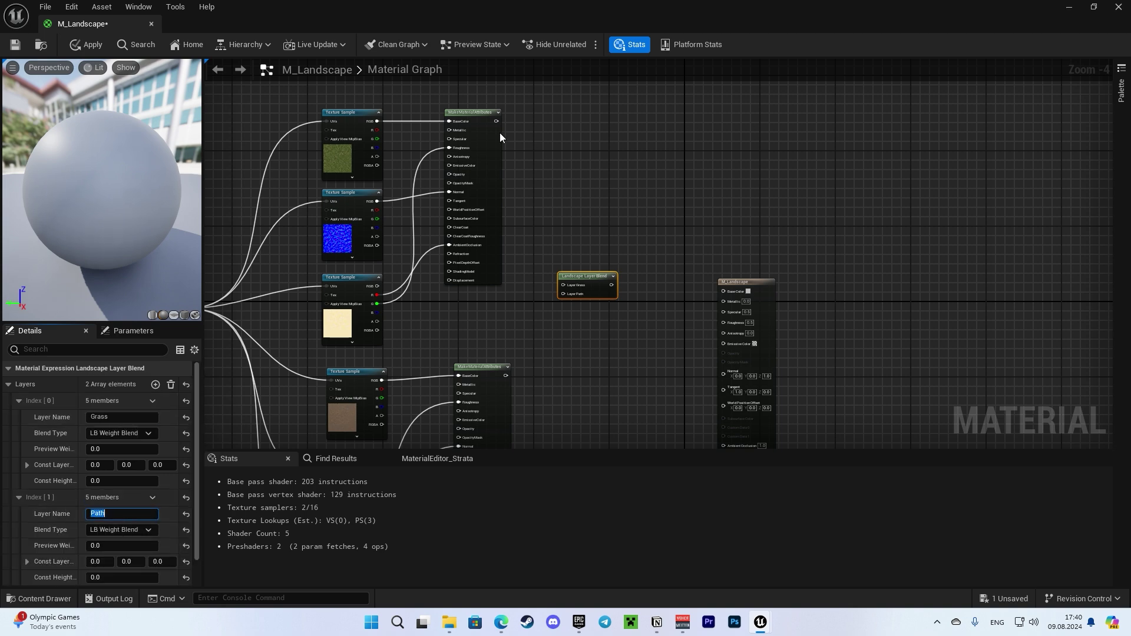
- Connect the grass material attributes to Layer Grass and the dirt material attributes to Layer Path on the blend node
drag(496, 121, 563, 285)
drag(504, 376, 563, 293)
click(651, 254)
- Enable Use Material Attributes on the M_Landscape result node and connect the Landscape Layer Blend output to it
scroll(652, 253, up, 4)
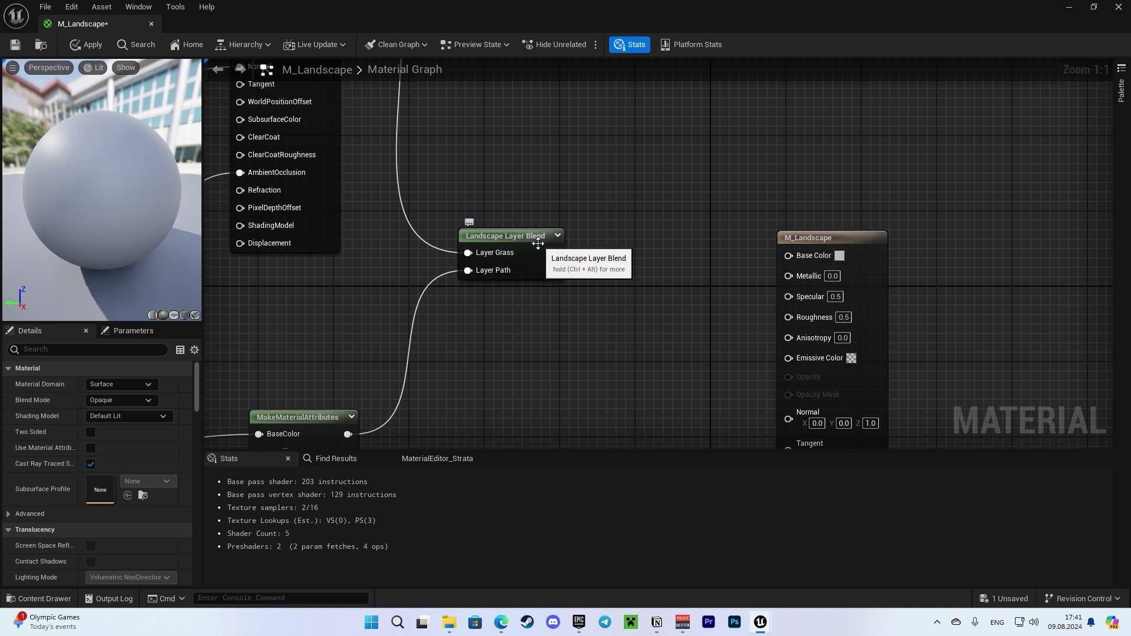
right_drag(593, 253, 486, 265)
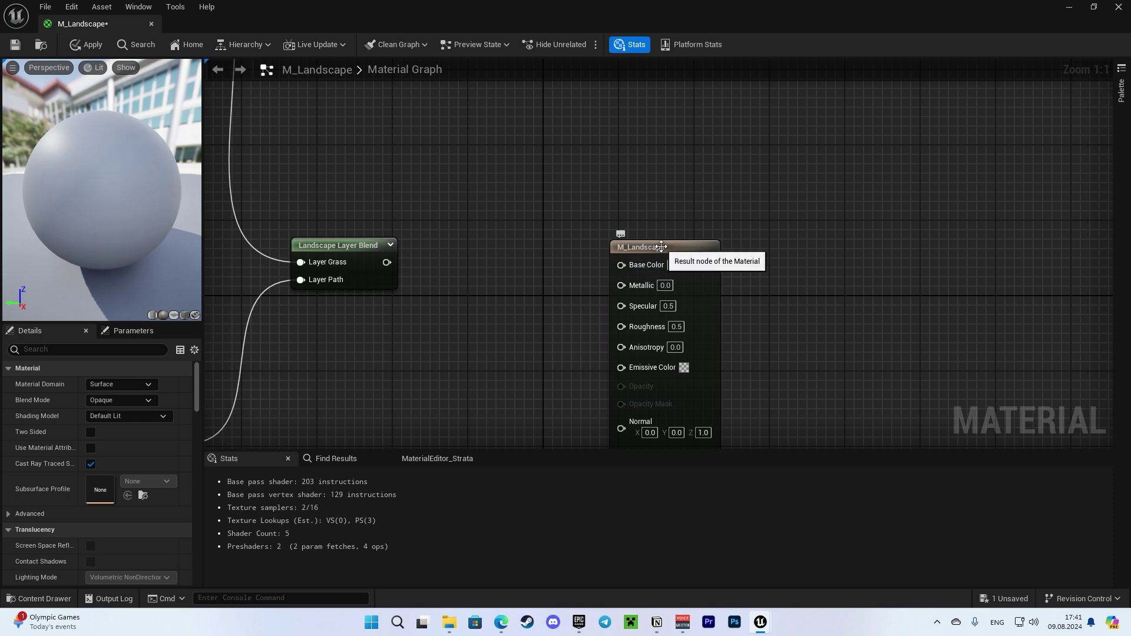
click(651, 264)
scroll(544, 217, down, 3)
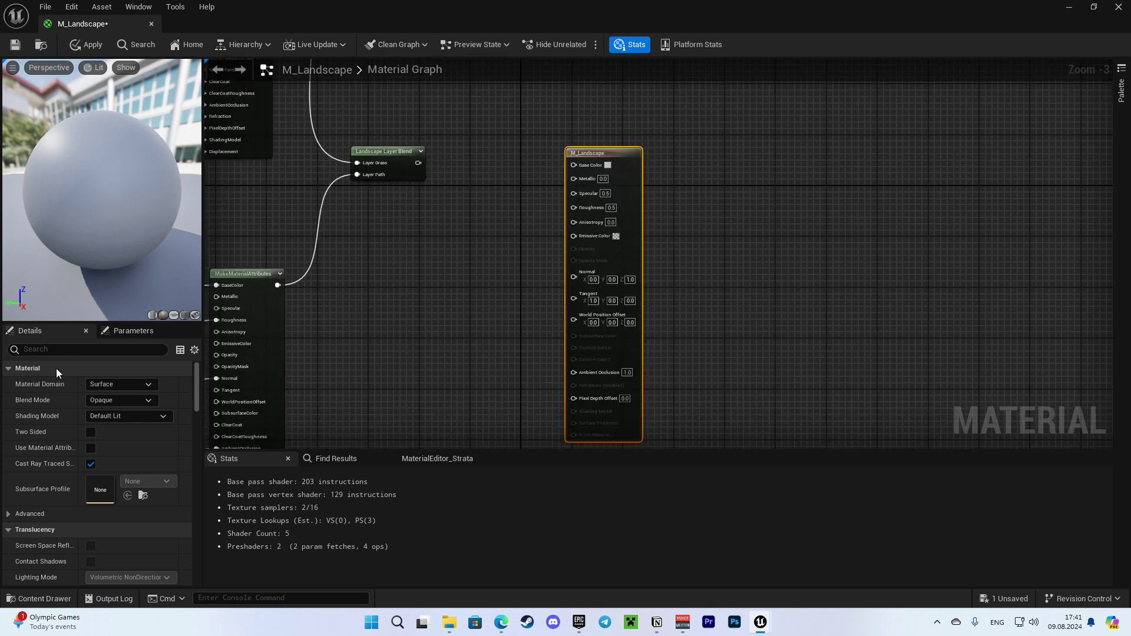
click(117, 349)
text(use mate)
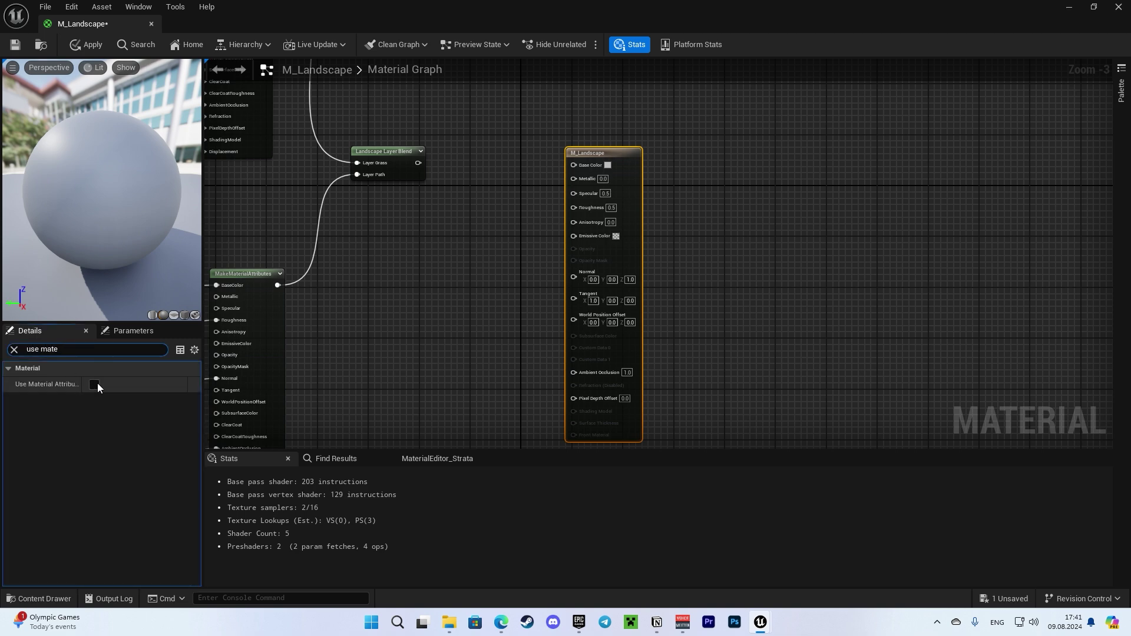
click(94, 384)
right_drag(524, 148, 561, 226)
drag(622, 226, 507, 236)
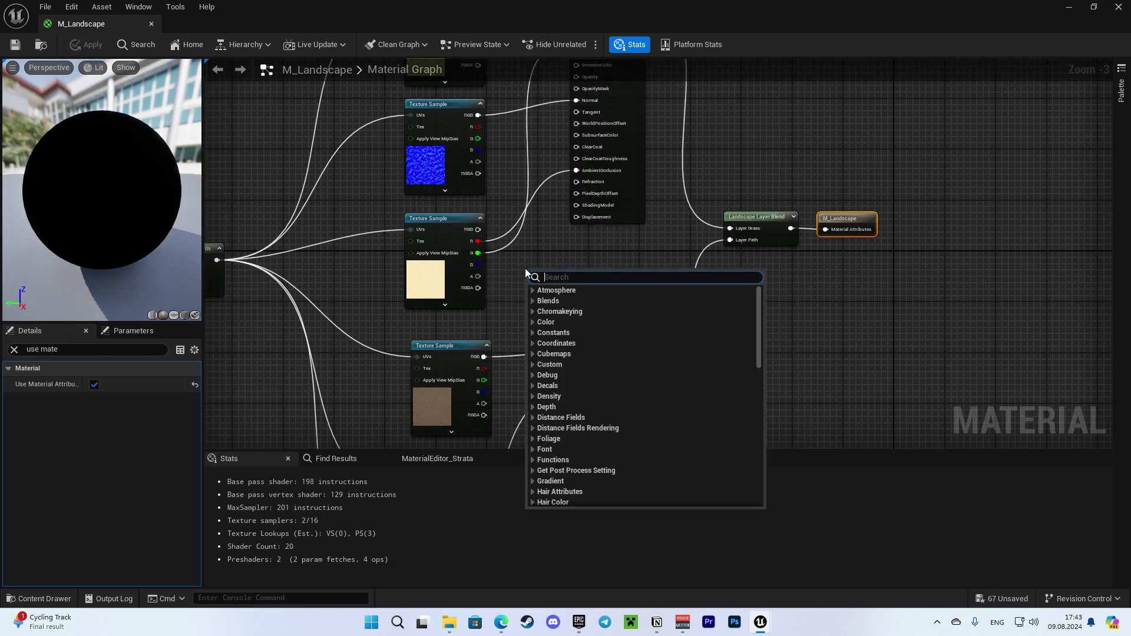
- Add a Constant node with value 0, connect it to Specular on both MakeMaterialAttributes nodes, and apply the material
text(consta)
key(Return)
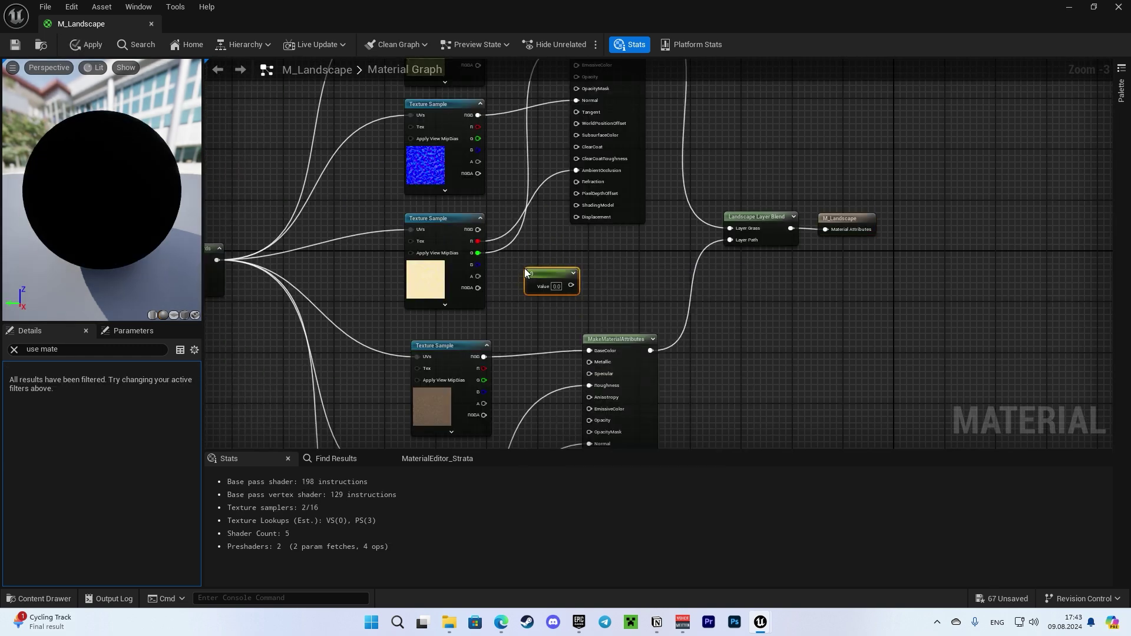
right_drag(607, 253, 590, 300)
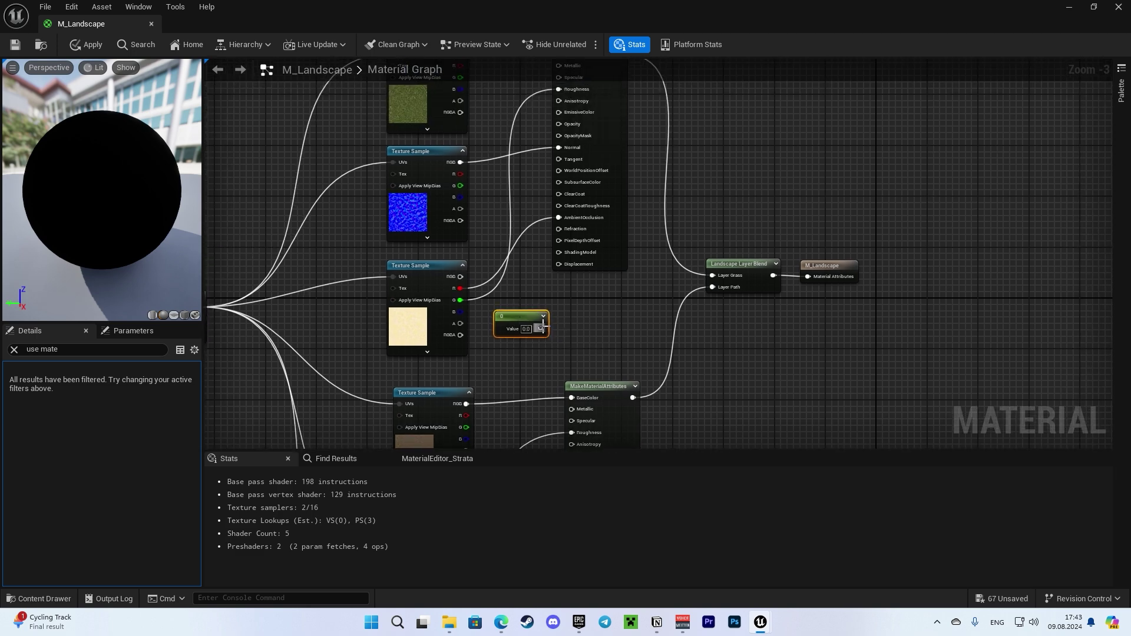
drag(543, 329, 564, 235)
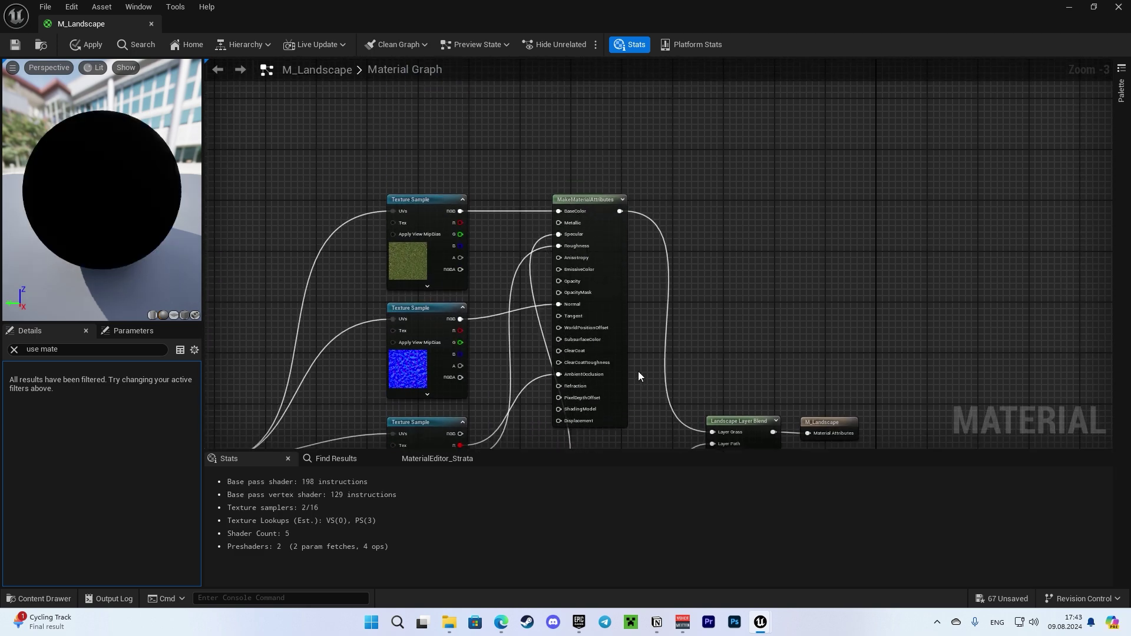
right_drag(635, 373, 614, 98)
drag(522, 208, 550, 303)
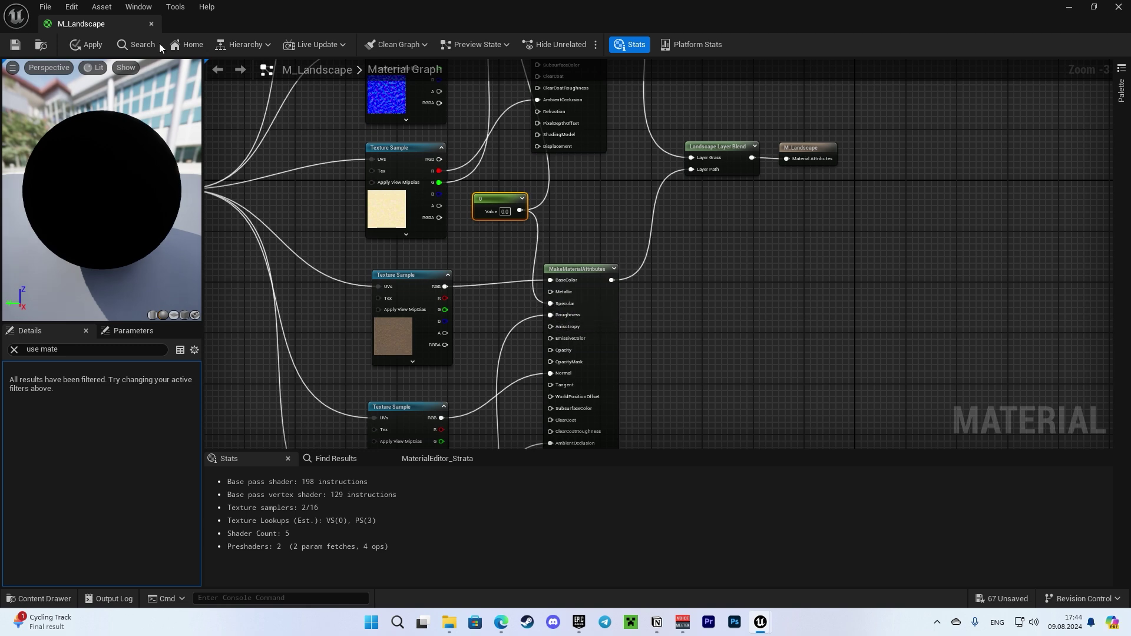
click(86, 44)
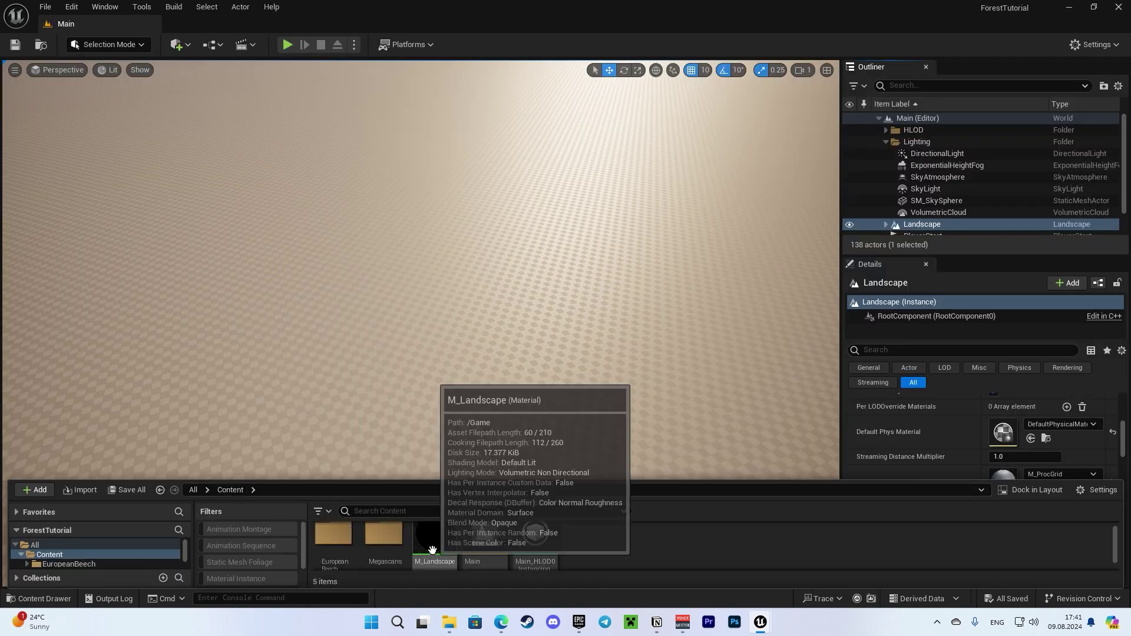
- Assign M_Landscape as the Landscape Material of the Landscape actor in the Main level
drag(435, 536, 799, 319)
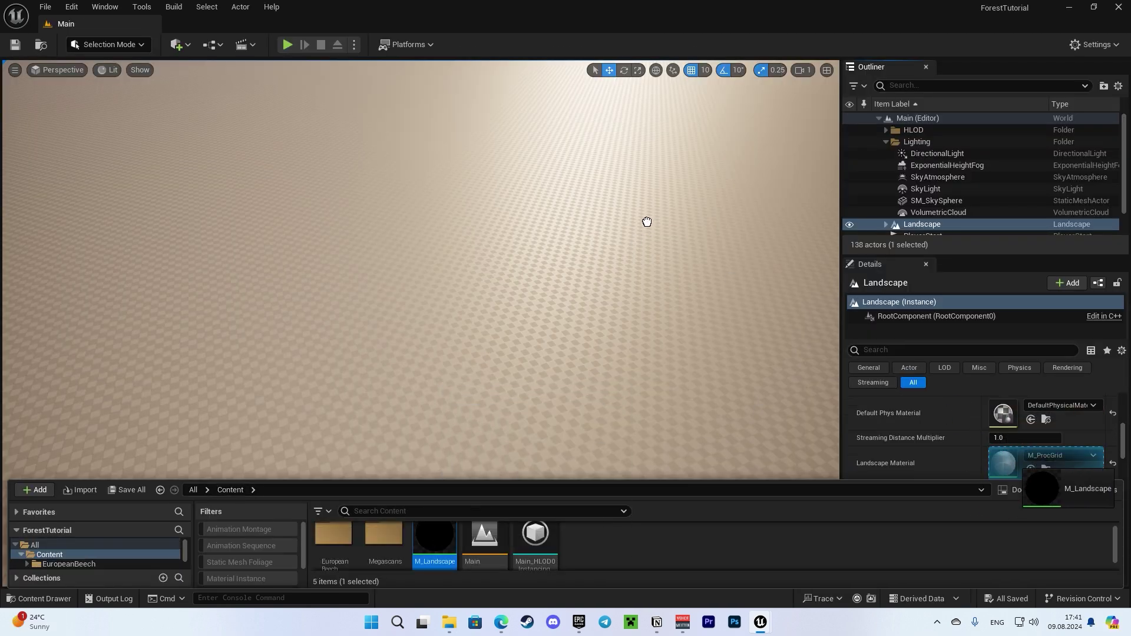
drag(647, 221, 594, 197)
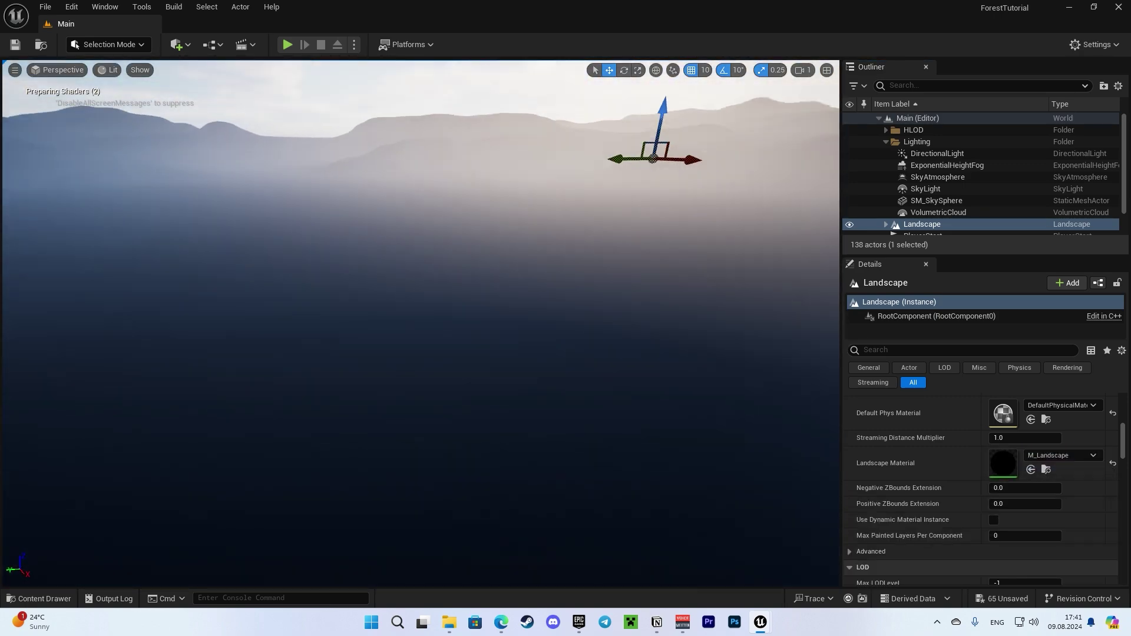
- Switch the level editor from Selection mode to Landscape mode
right_drag(593, 198, 825, 184)
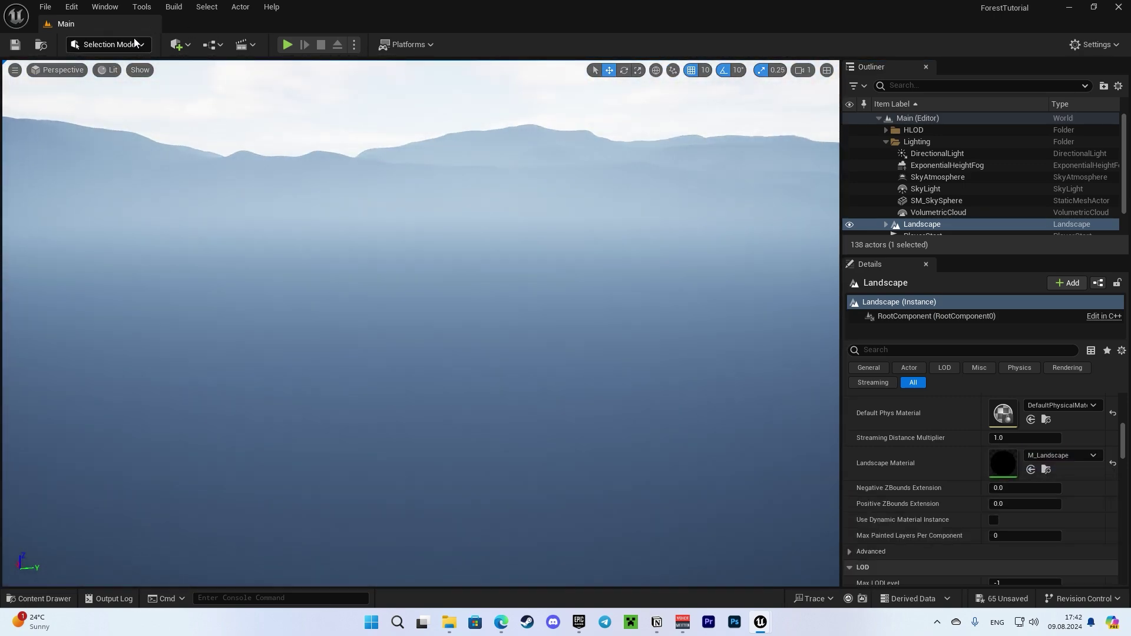
click(134, 44)
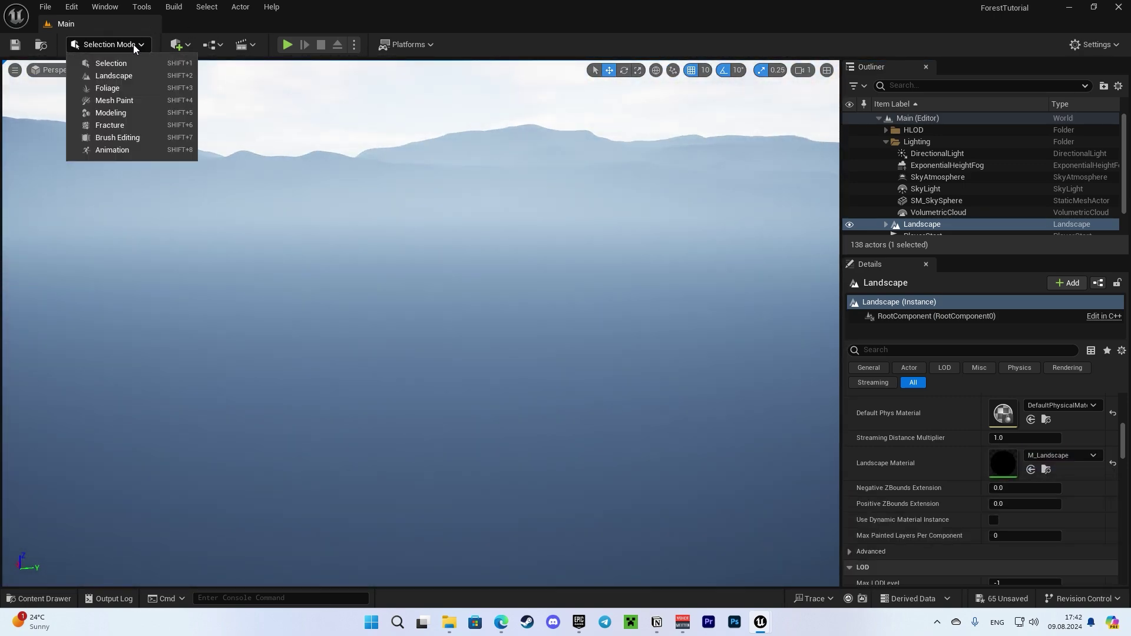
click(126, 76)
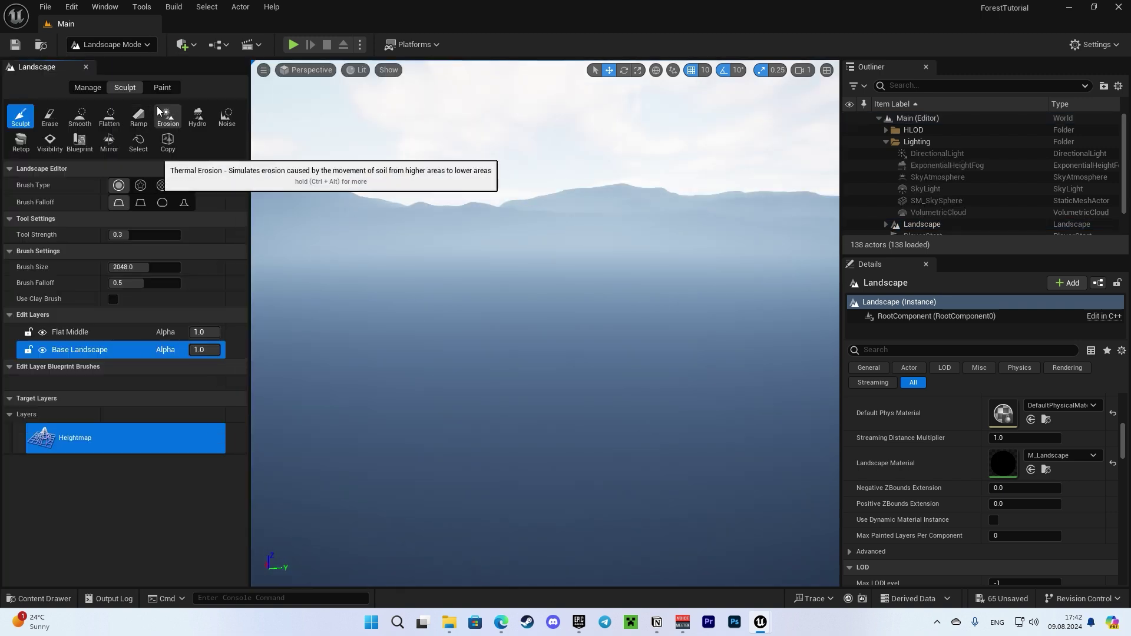
- Switch the landscape tools to painting and create weight-blended layer infos for the Grass and Path target layers
click(165, 87)
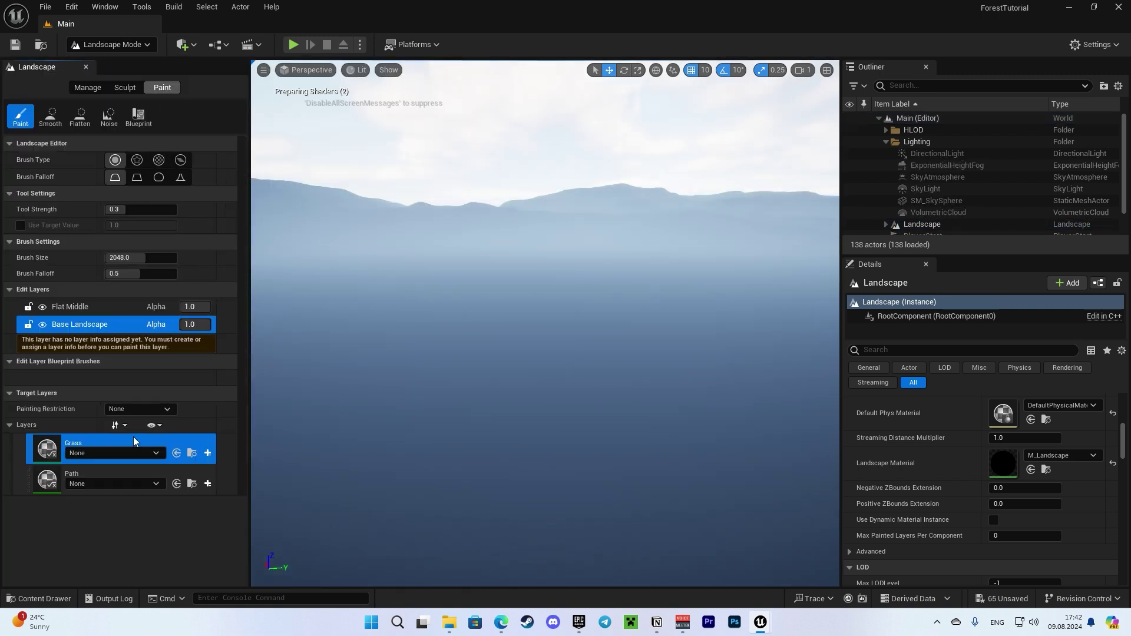
click(77, 445)
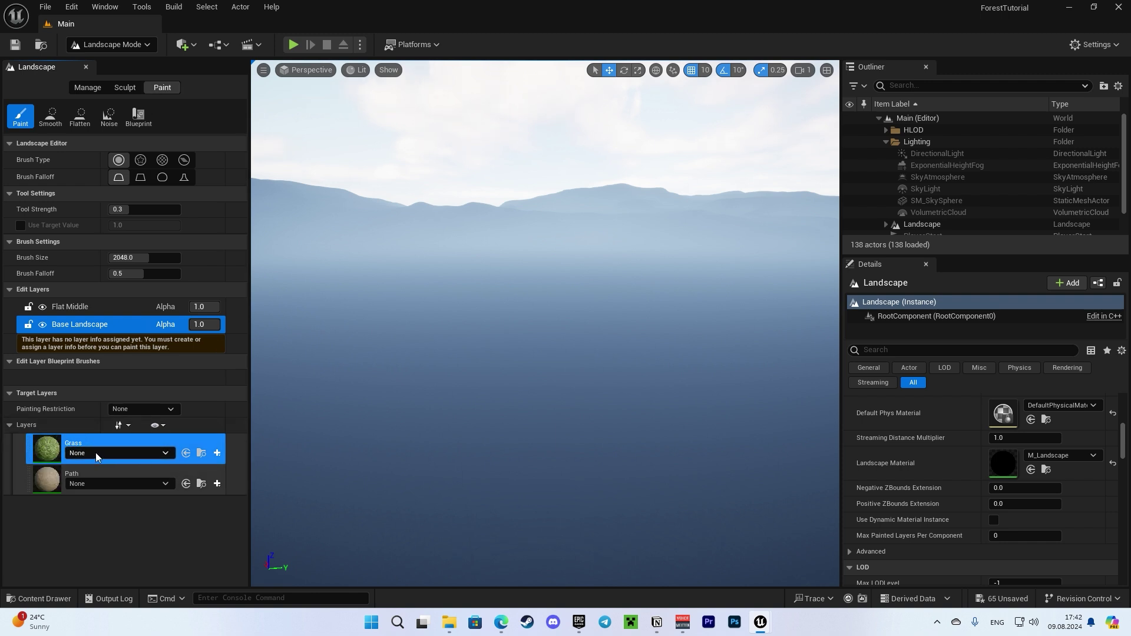
click(217, 452)
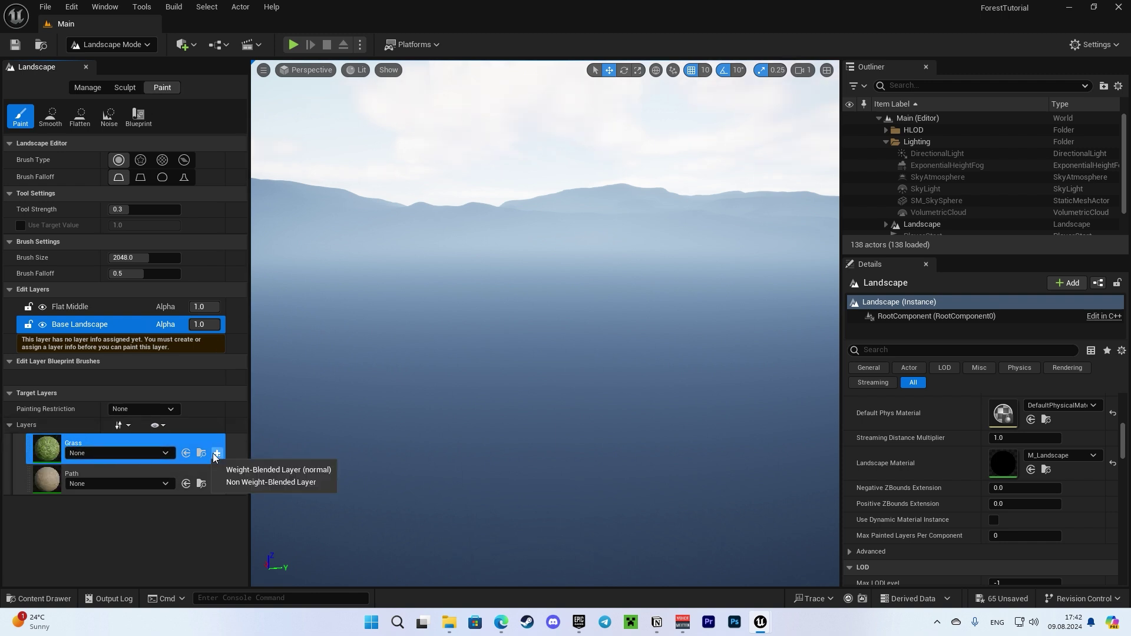
click(247, 470)
click(612, 435)
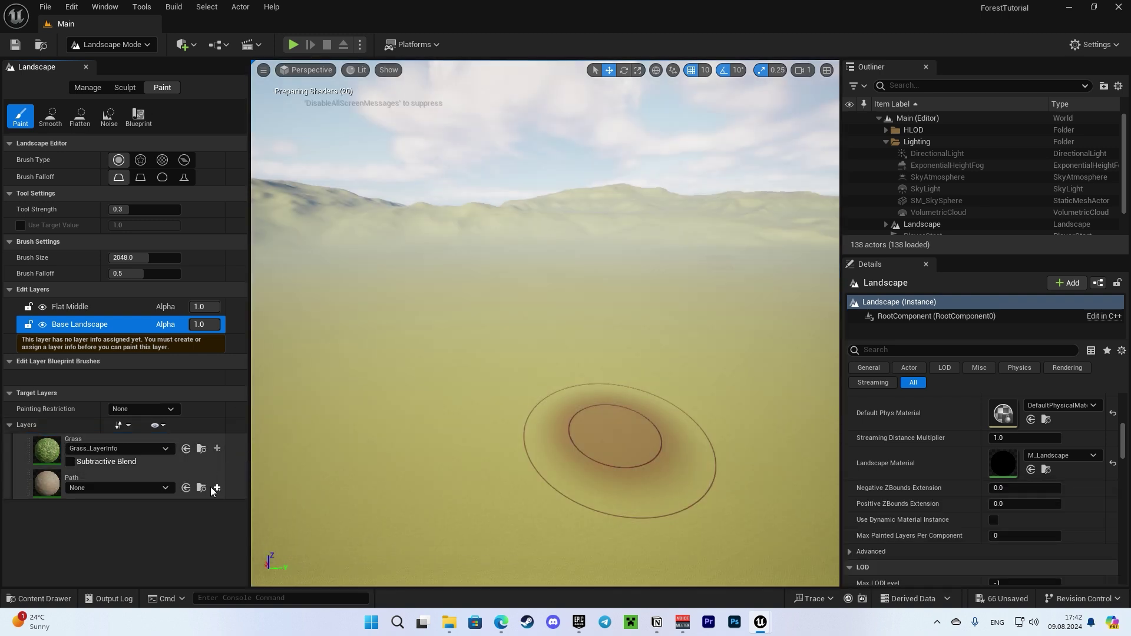
click(217, 488)
click(265, 503)
click(612, 430)
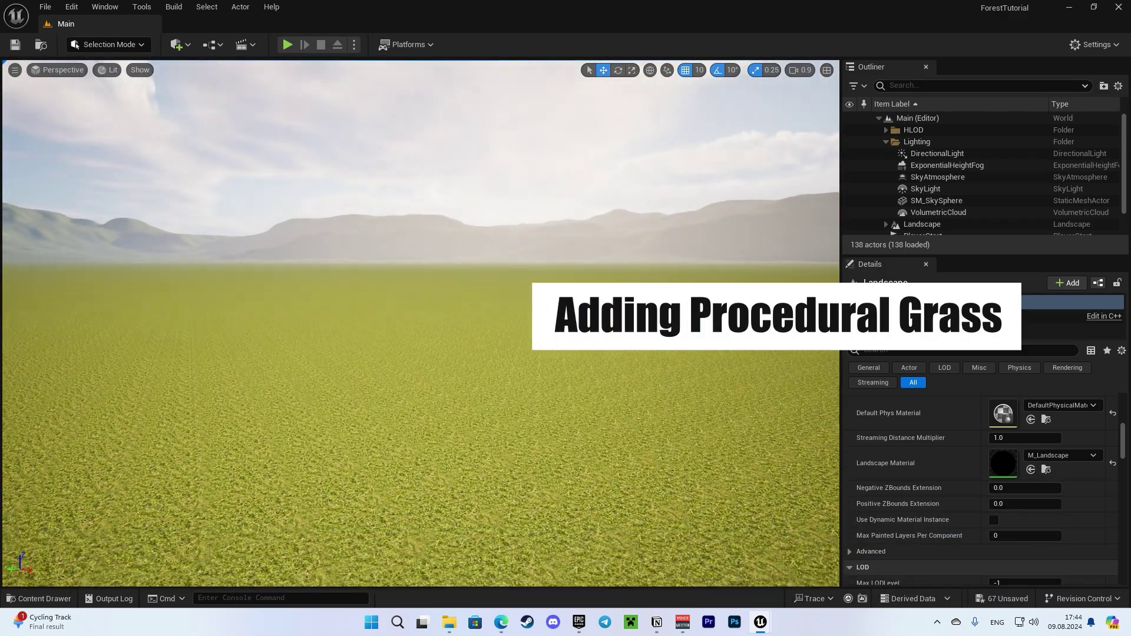
- Add a LandscapeGrassOutput node to the M_Landscape graph and give it a second grass type named Path
right_drag(516, 263, 527, 256)
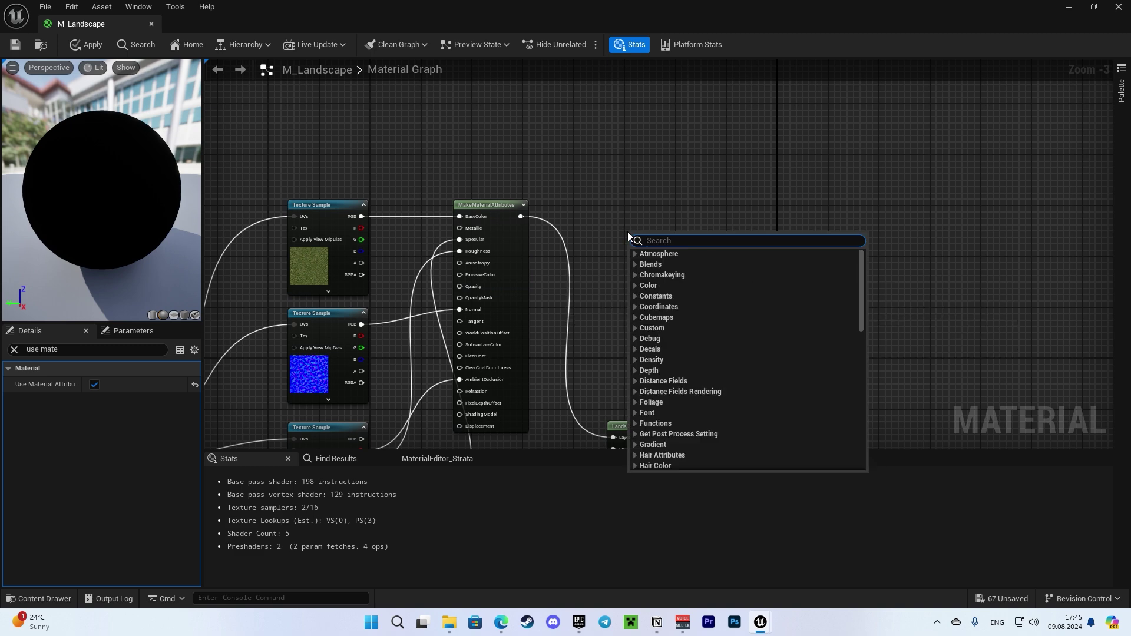
text(Lad)
key(BackSpace)
text(n)
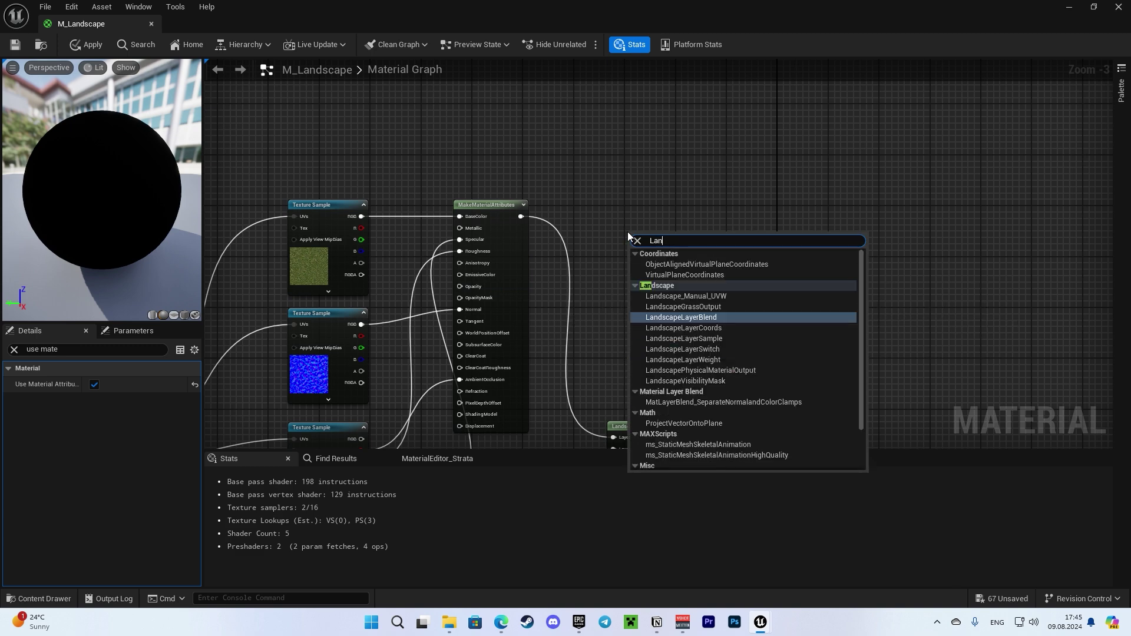
text(dscap Gra)
key(Return)
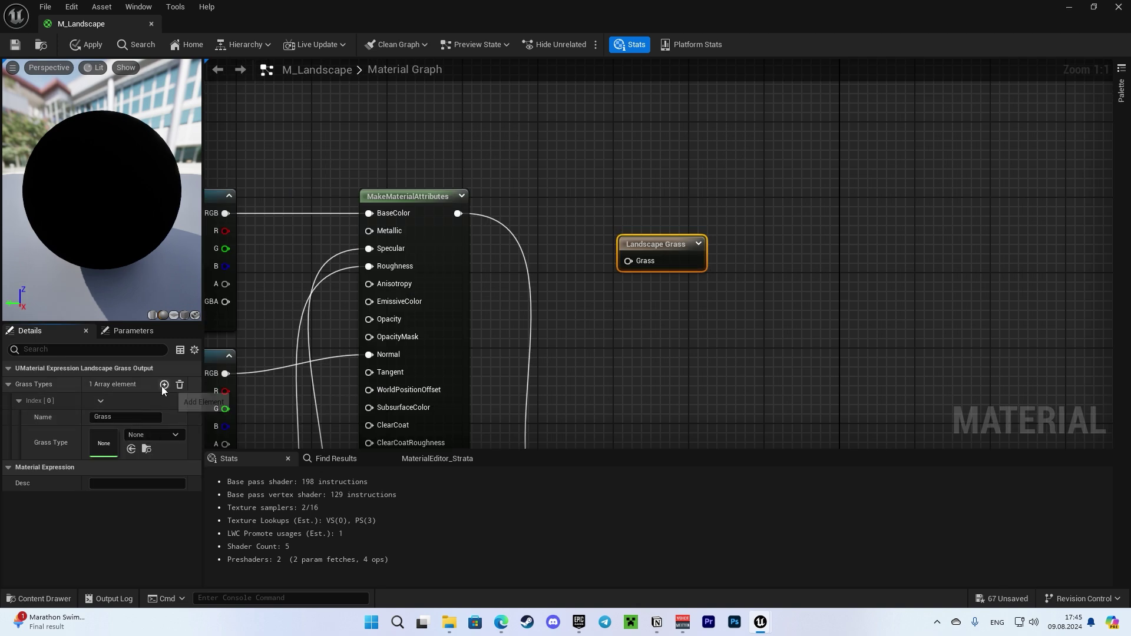
click(165, 385)
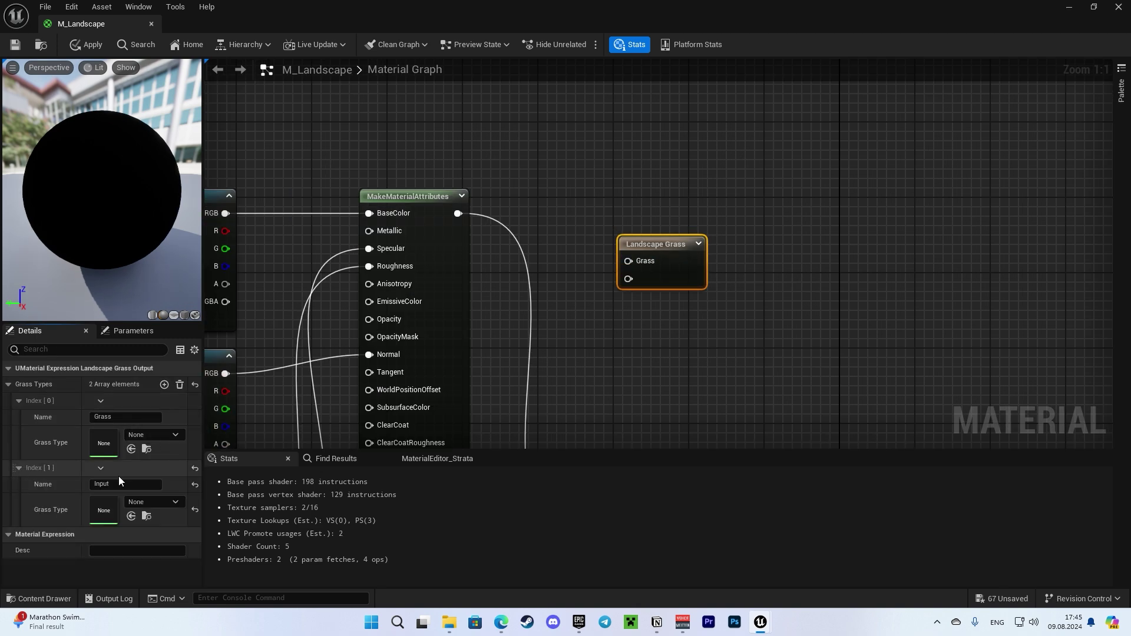
click(118, 483)
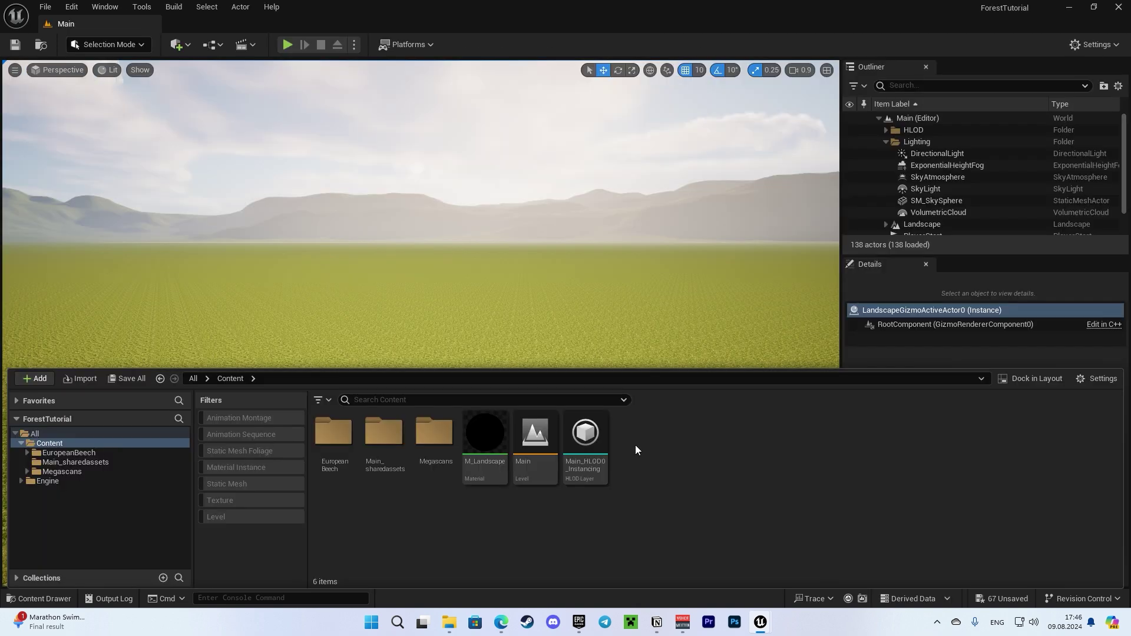
- Create a Landscape Grass Type asset named GT_Grass in the Content folder and name its duplicate GT_Path
right_click(635, 445)
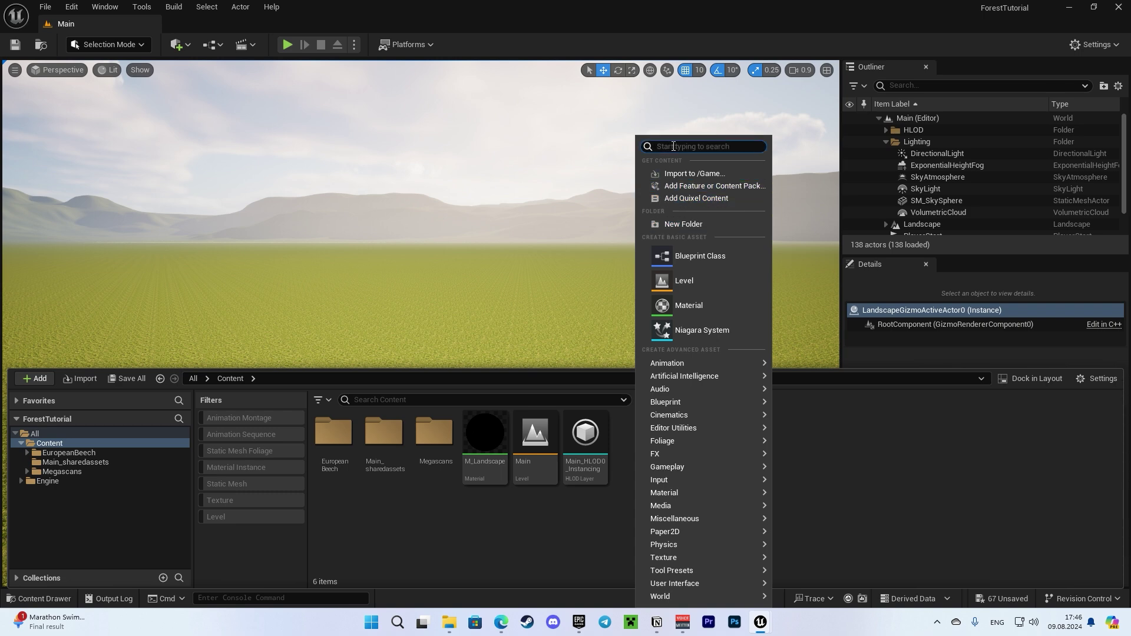
text(Grass Ty)
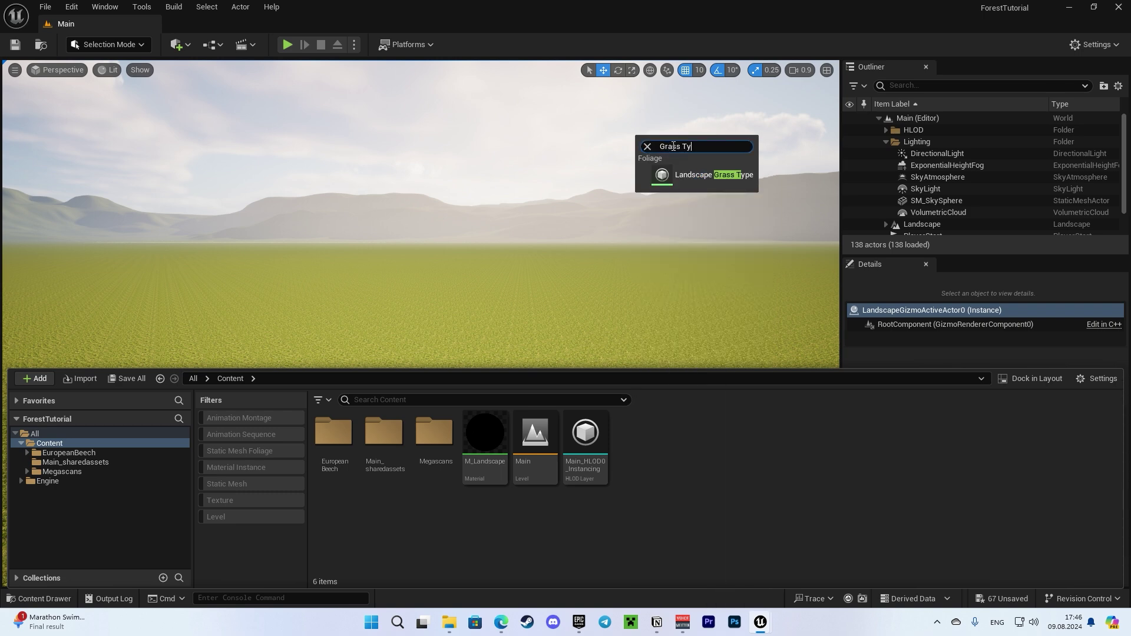
text(pe)
click(687, 175)
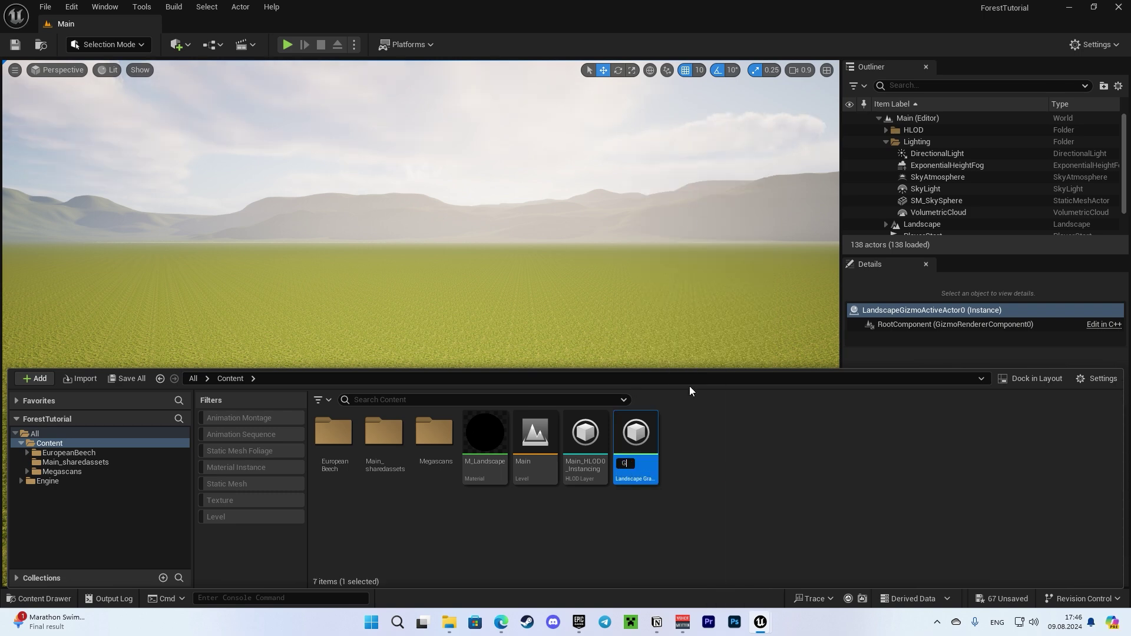
text(GT_Grass)
key(Return)
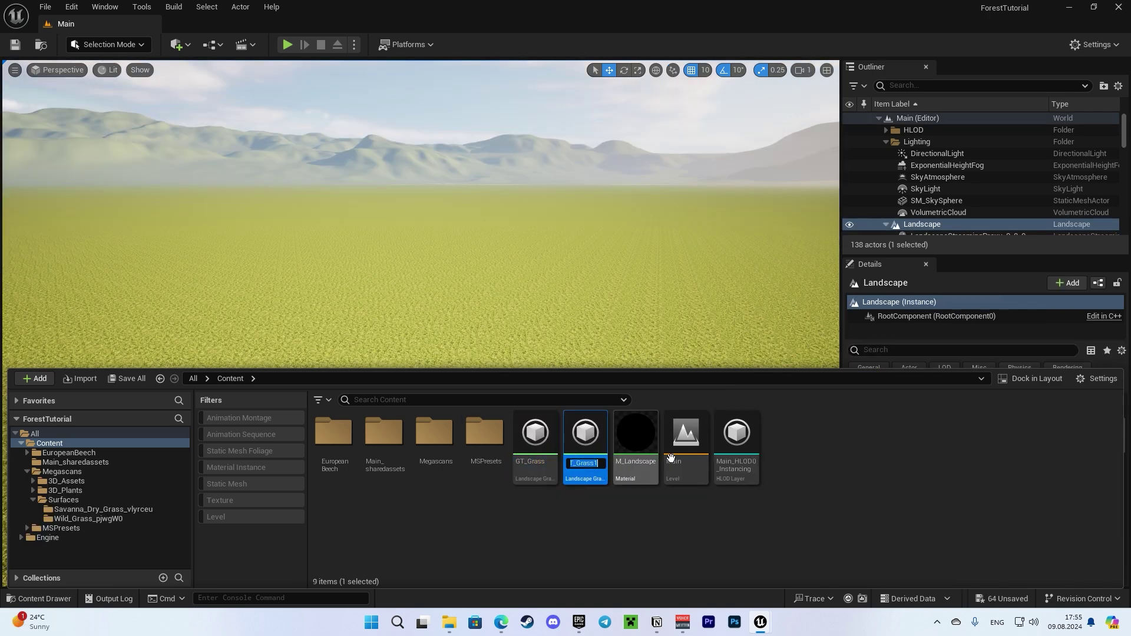
text(GT_Gr)
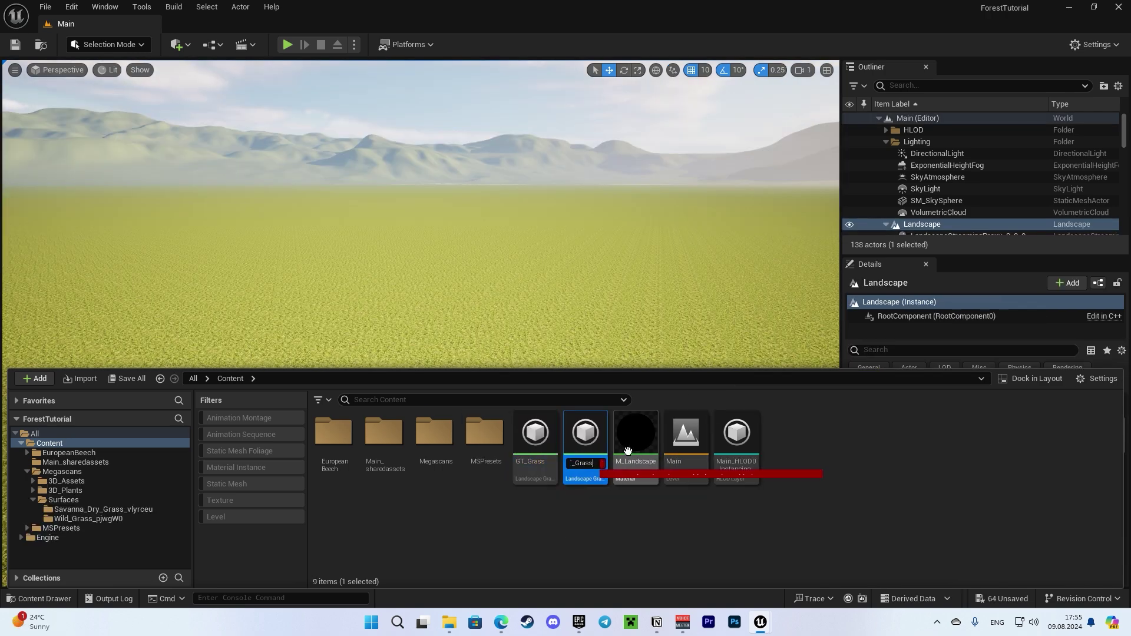
key(Return)
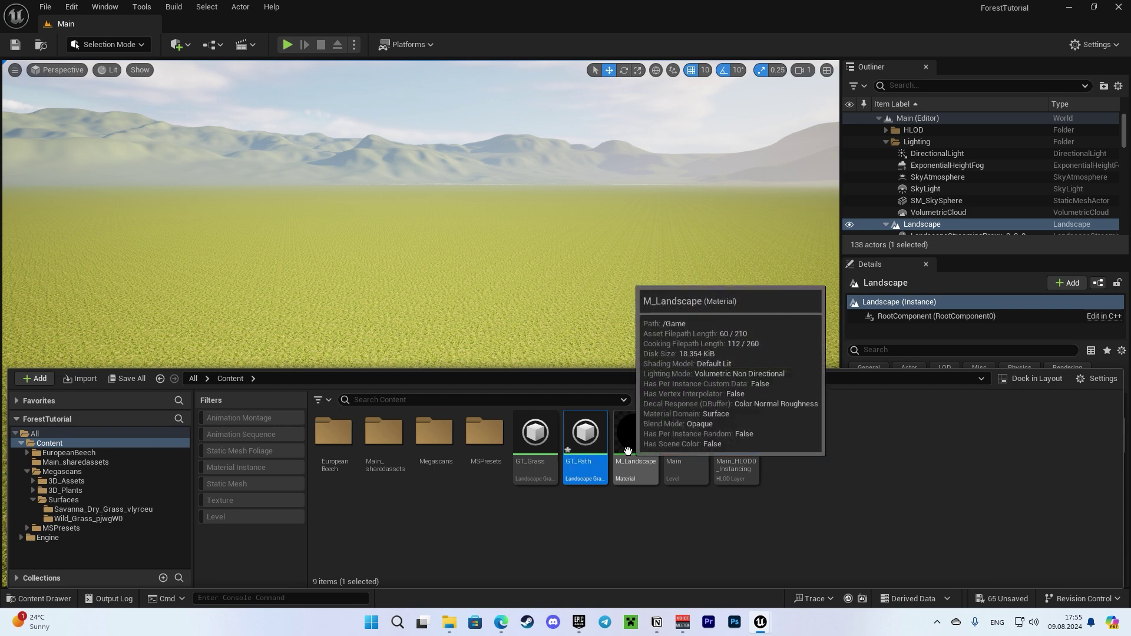
- Open GT_Grass, add two grass varieties and assign a Kikuyu grass static mesh from 3D_Plants to the first one
double_click(535, 434)
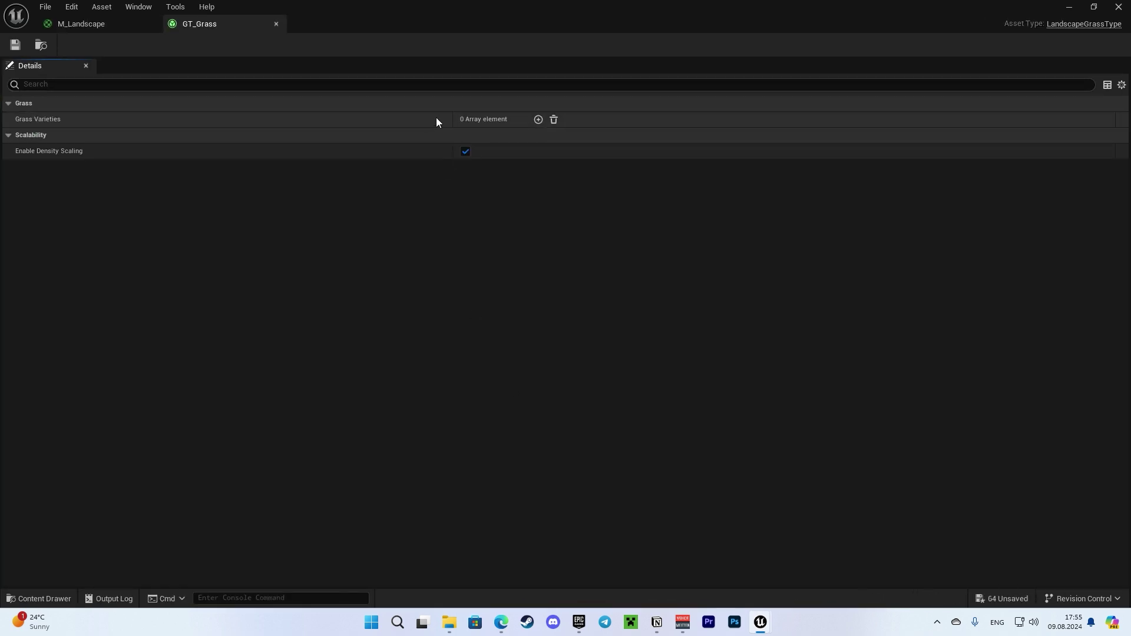
click(539, 121)
click(19, 136)
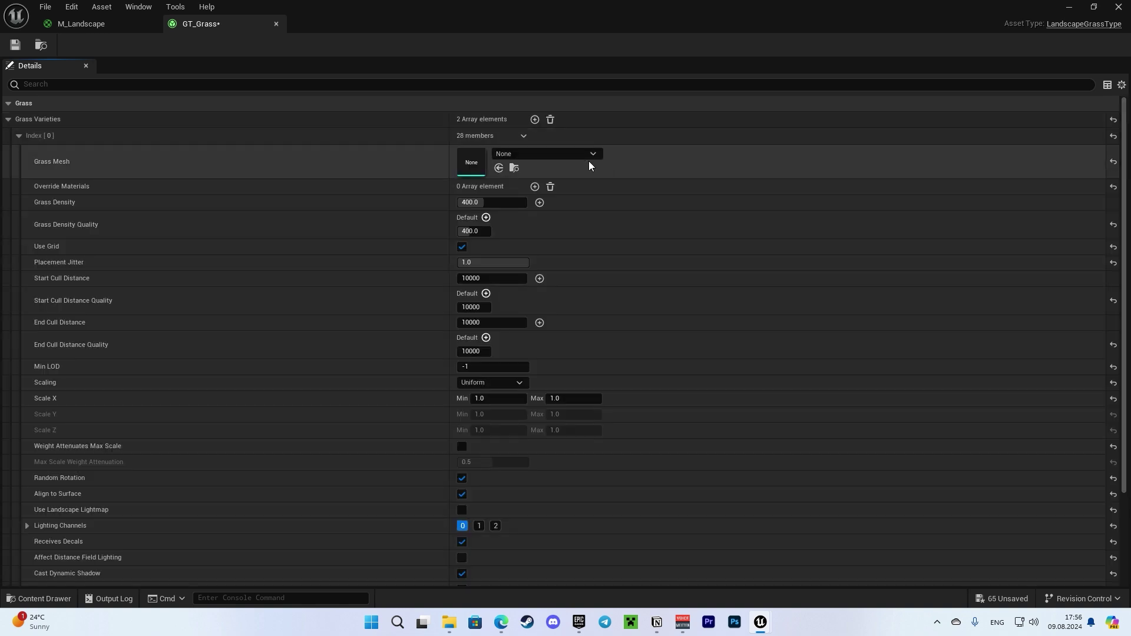
key(ctrl+space)
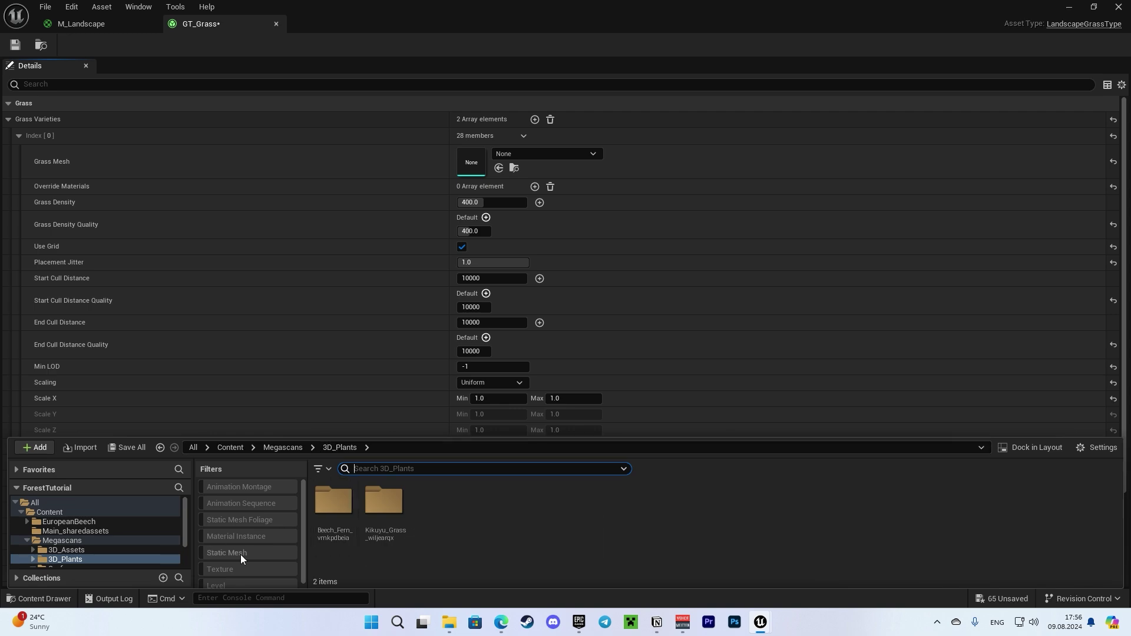
click(229, 554)
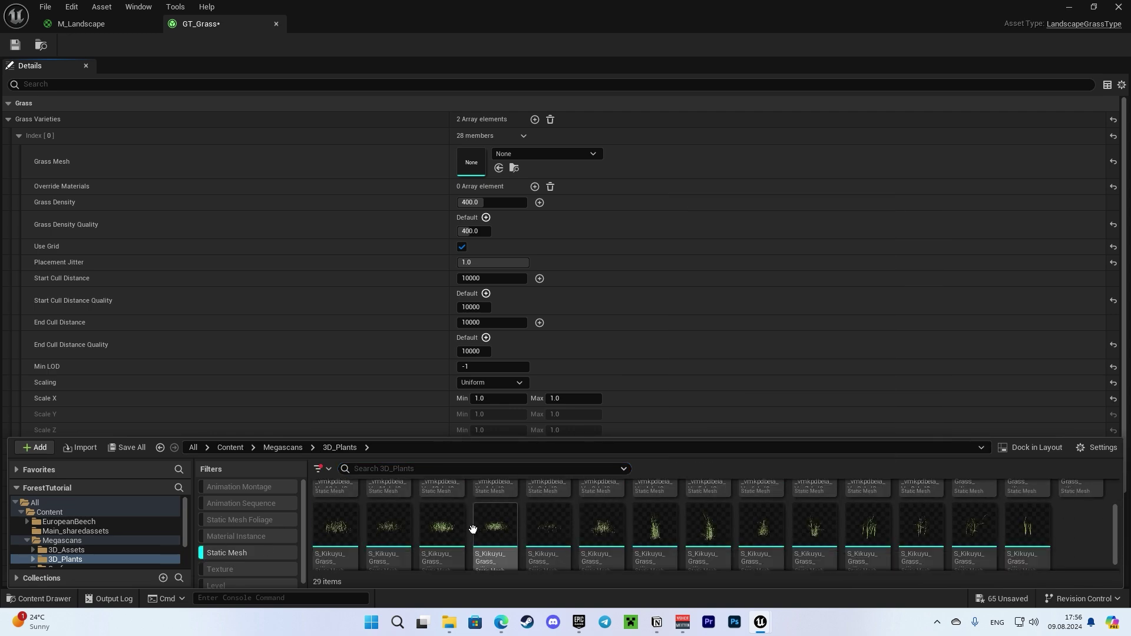
click(441, 525)
drag(566, 284, 557, 171)
- In M_Landscape, set the grass type of the Landscape Grass node's Grass entry to GT_Grass
click(92, 25)
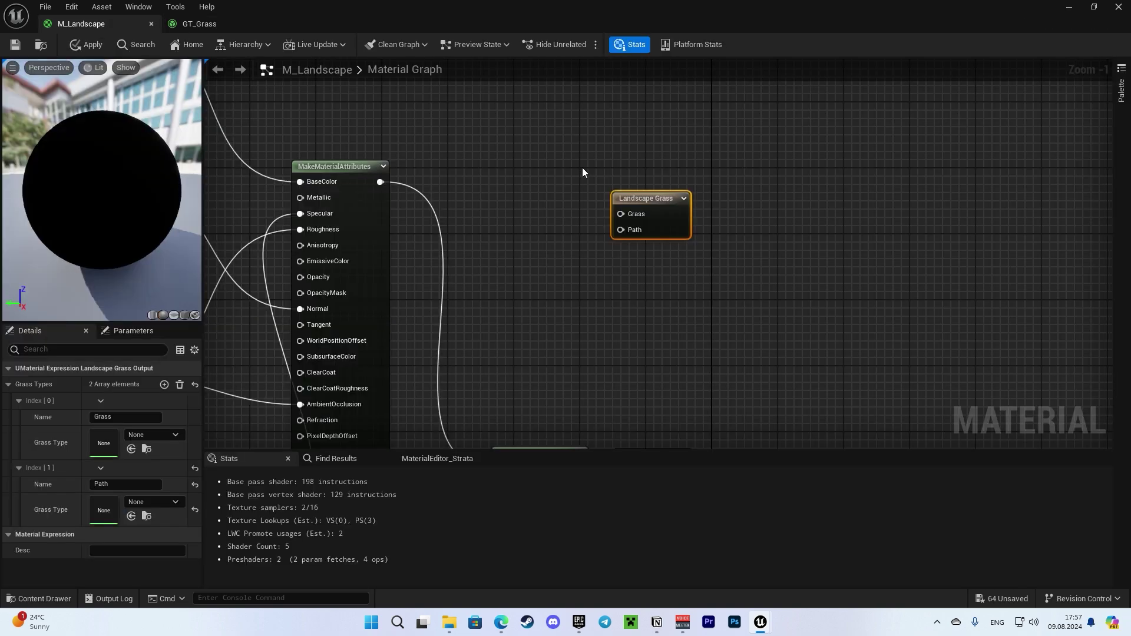
right_drag(602, 196, 646, 234)
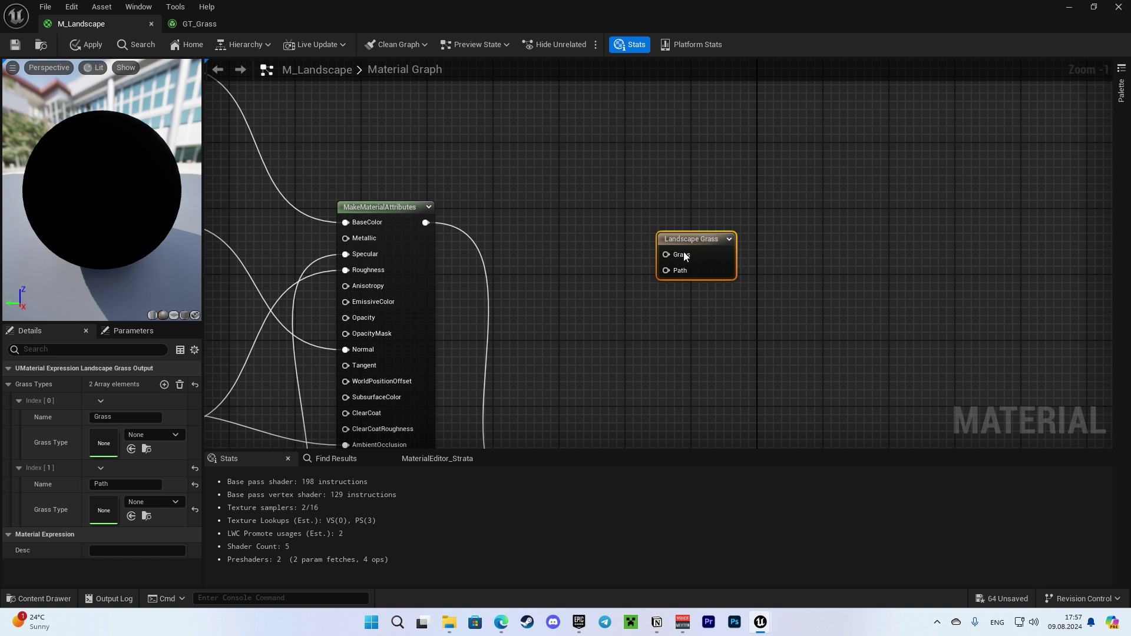
click(164, 435)
click(200, 290)
- Add a LandscapeLayerSample node with the parameter name Grass and place it before the Landscape Grass node
right_click(478, 254)
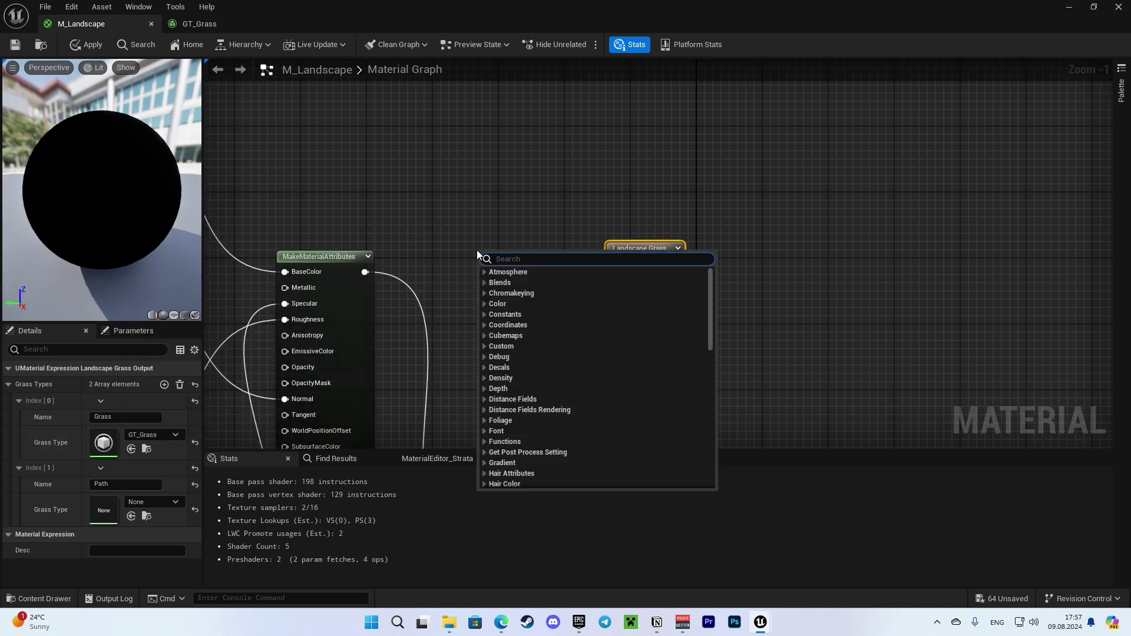
text(sample layer)
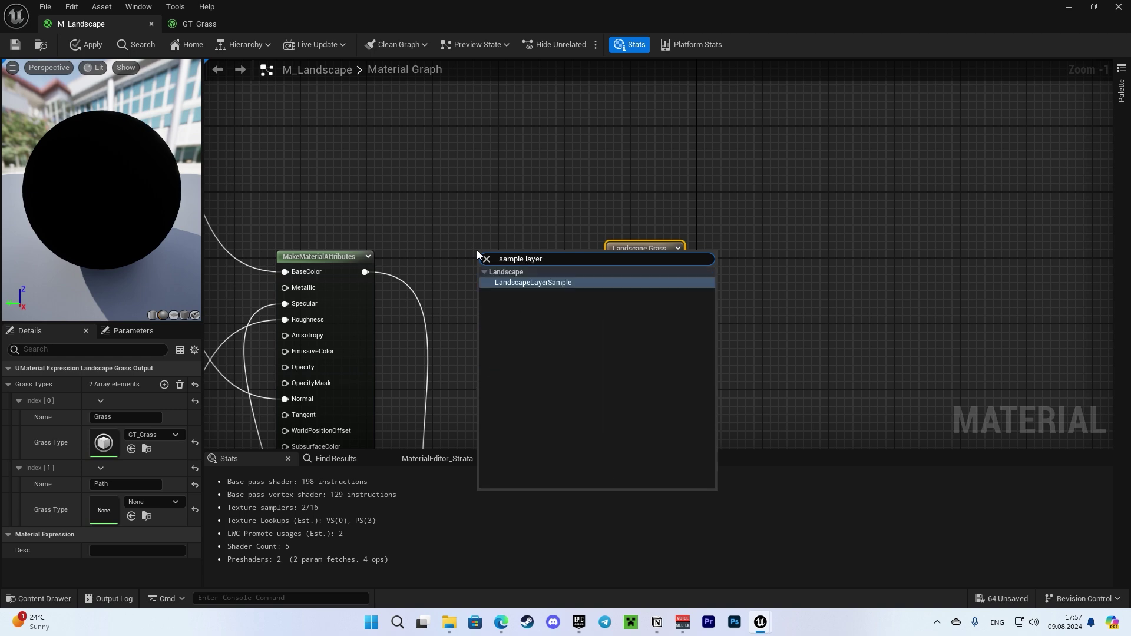
key(Return)
right_drag(587, 242, 539, 18)
right_drag(528, 223, 542, 436)
drag(490, 257, 471, 224)
- Duplicate the Grass layer sample node, place the copy below the original and rename it Path
key(ctrl+d)
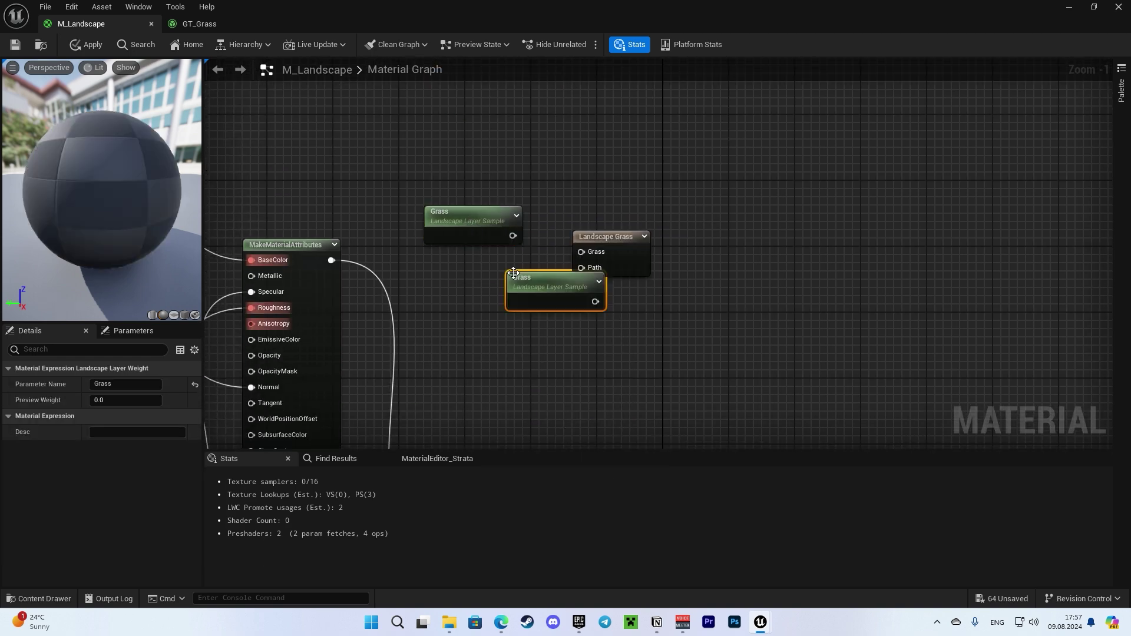
drag(535, 285, 456, 282)
double_click(456, 282)
text(Path)
key(Return)
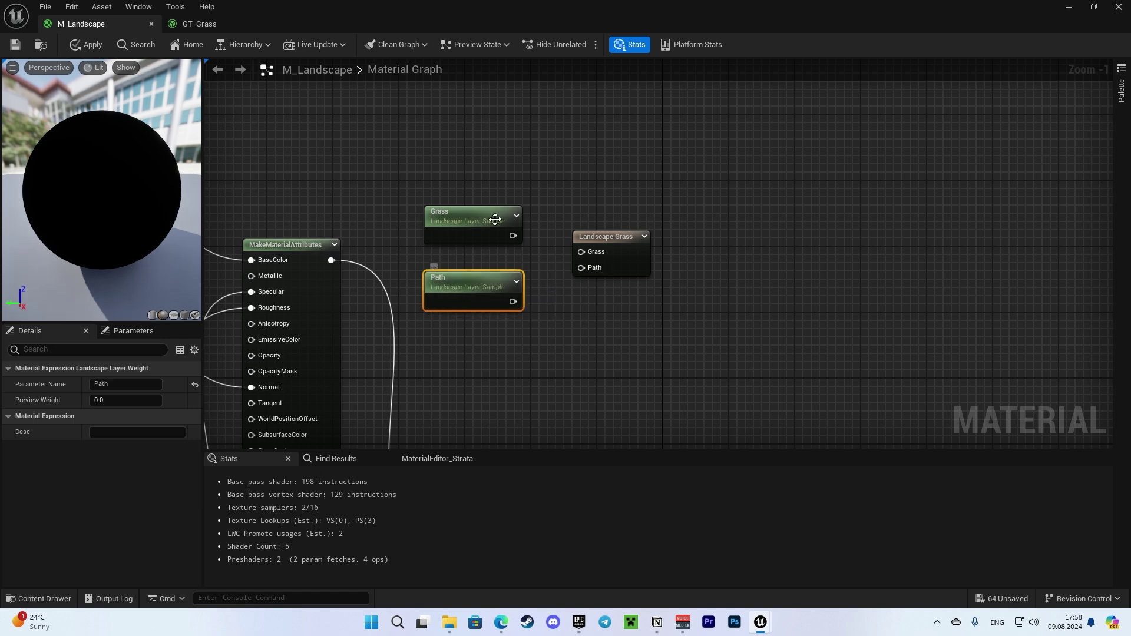
- Connect the Grass and Path layer samples to the matching Landscape Grass inputs, apply the material and minimize the material editor
drag(513, 235, 591, 255)
drag(513, 301, 583, 268)
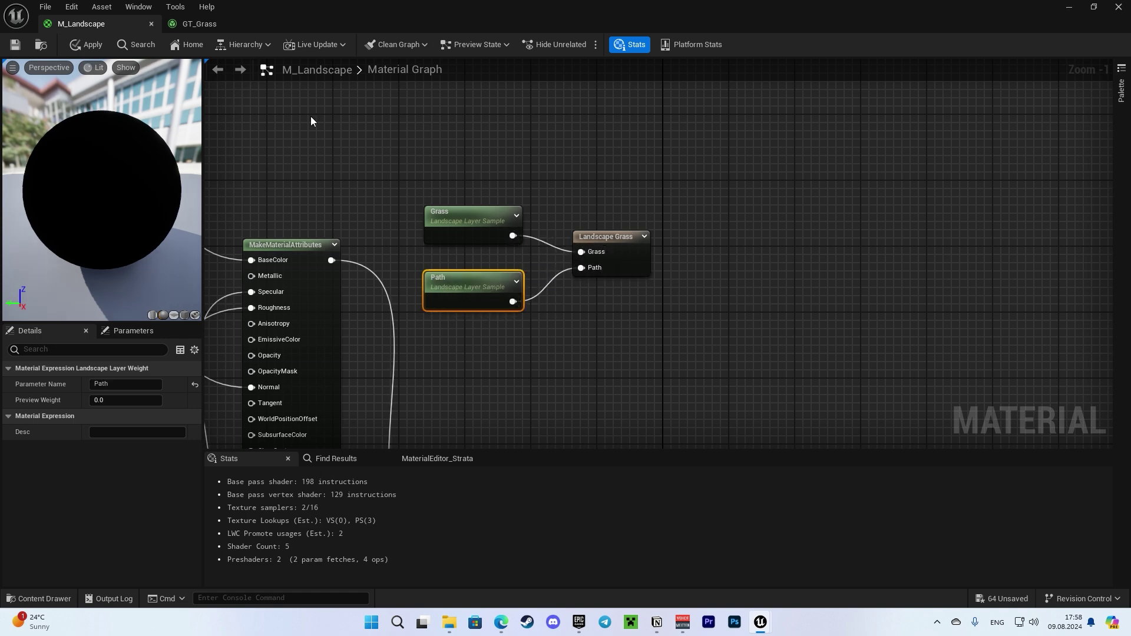
click(88, 45)
click(1068, 6)
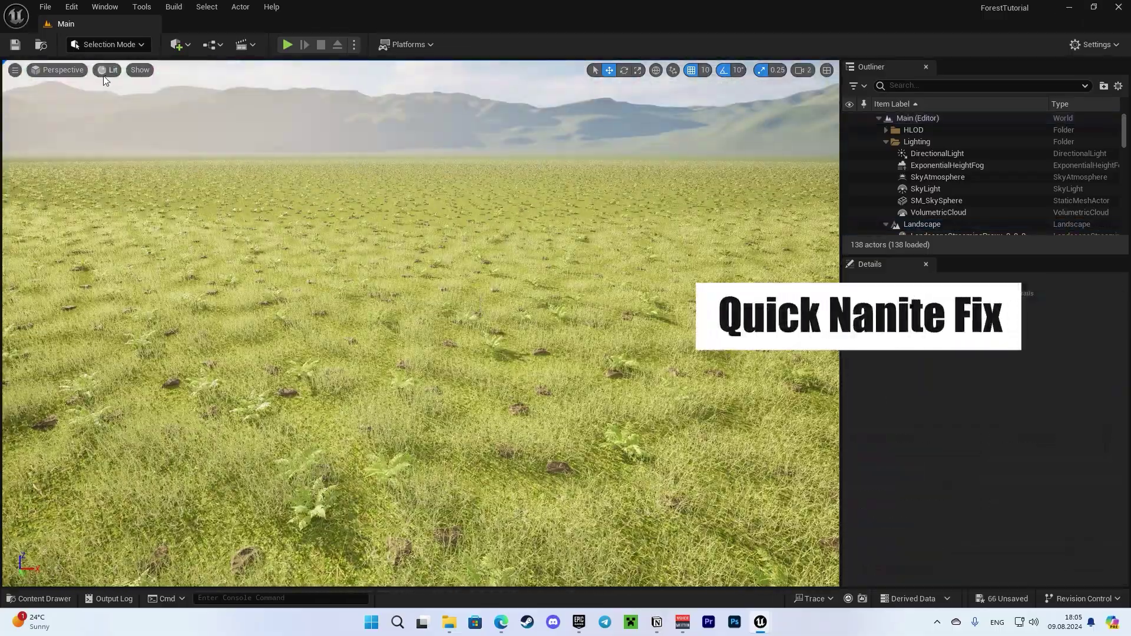
- Open the level viewport's view mode options, and enable Preserve Area in the Nanite settings of the Kikuyu grass mesh
click(107, 69)
mouse_move(205, 320)
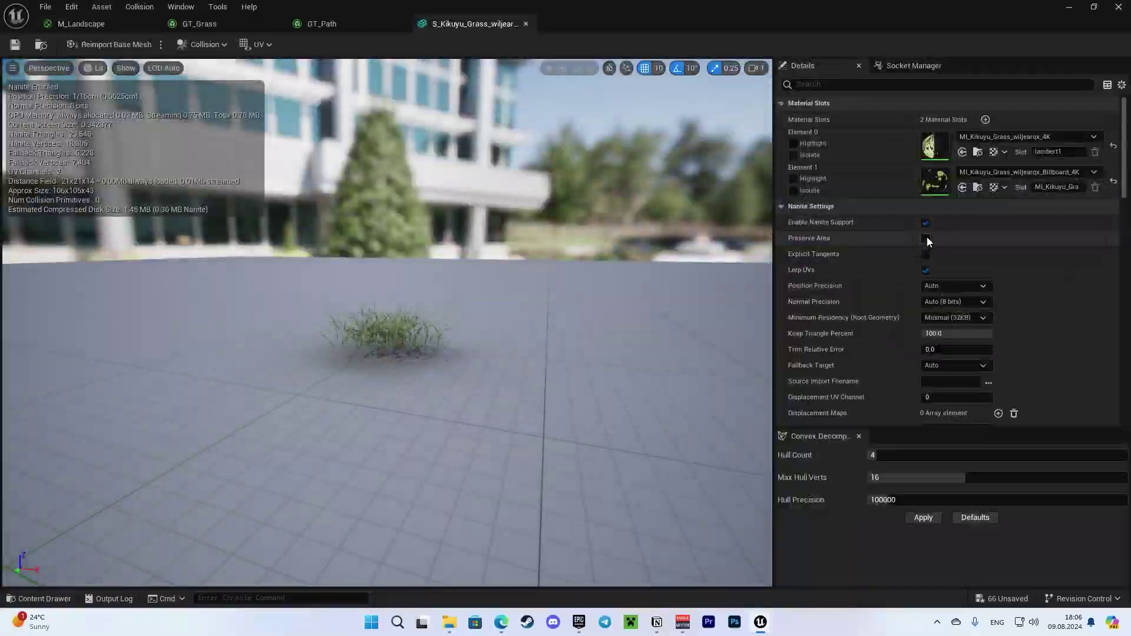
click(926, 239)
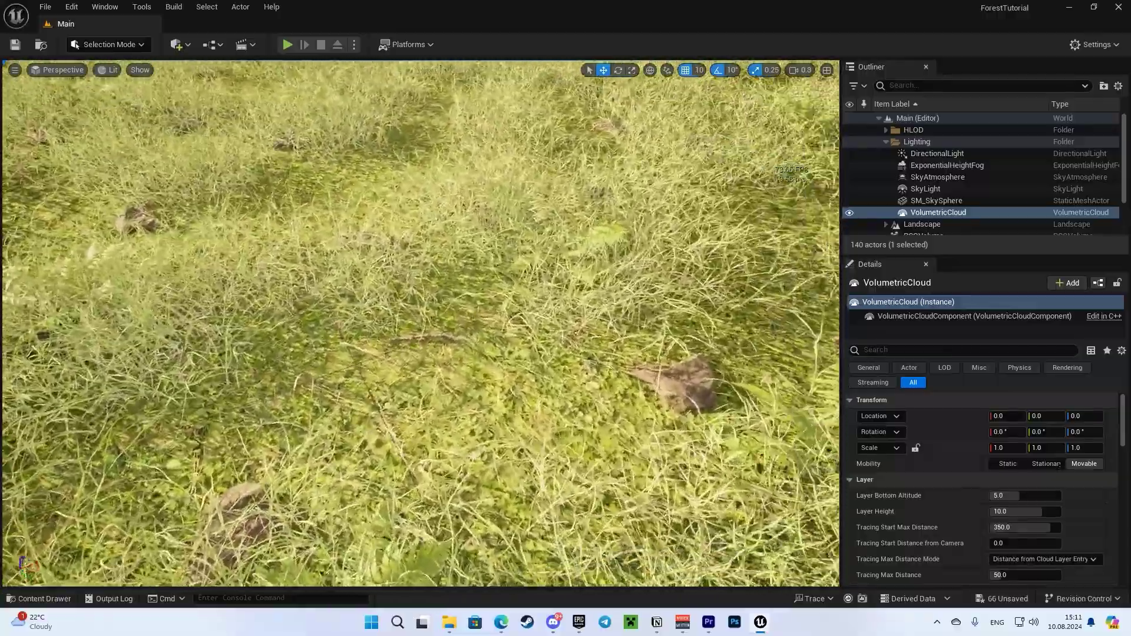
right_drag(421, 324, 471, 295)
right_drag(421, 324, 424, 371)
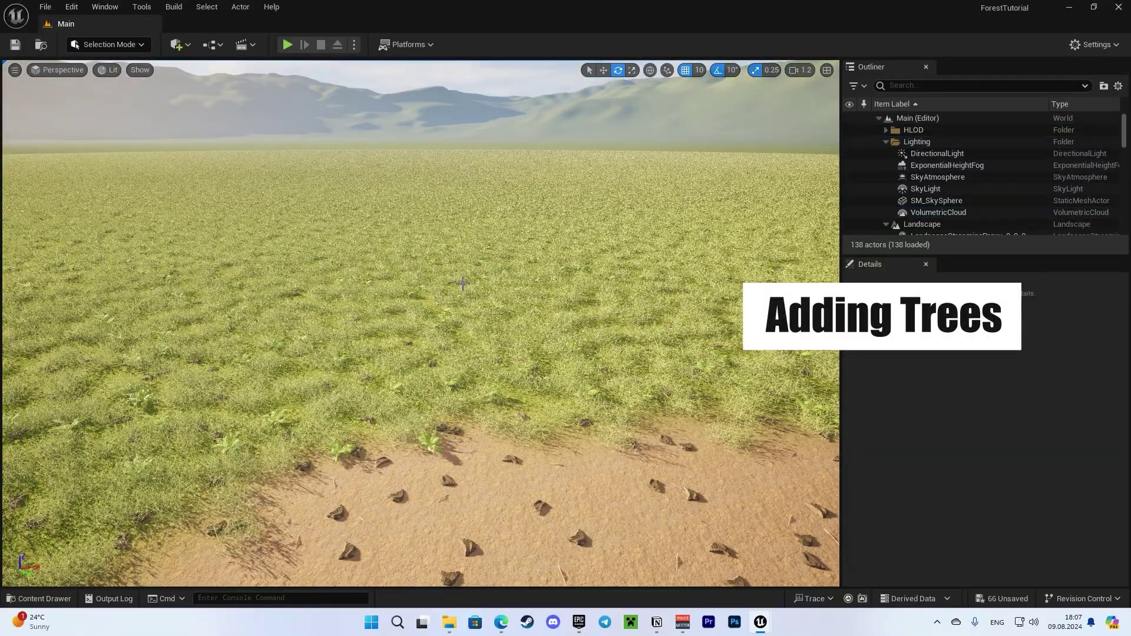
- Search the plugins for "pcg" and enable PCG Layered Biomes
click(71, 6)
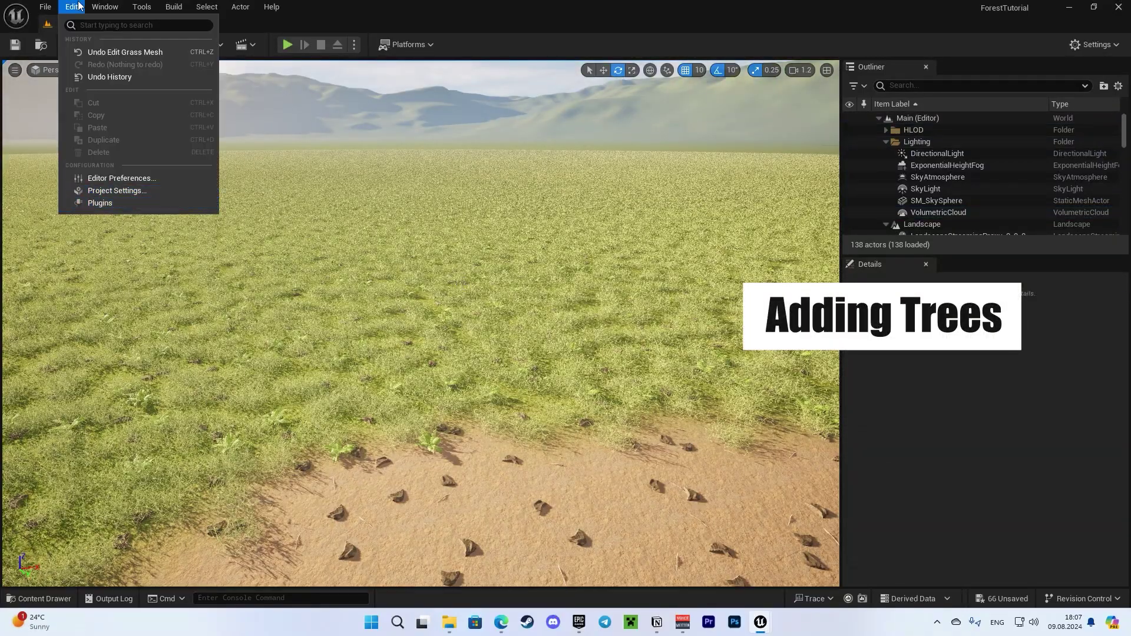
click(100, 202)
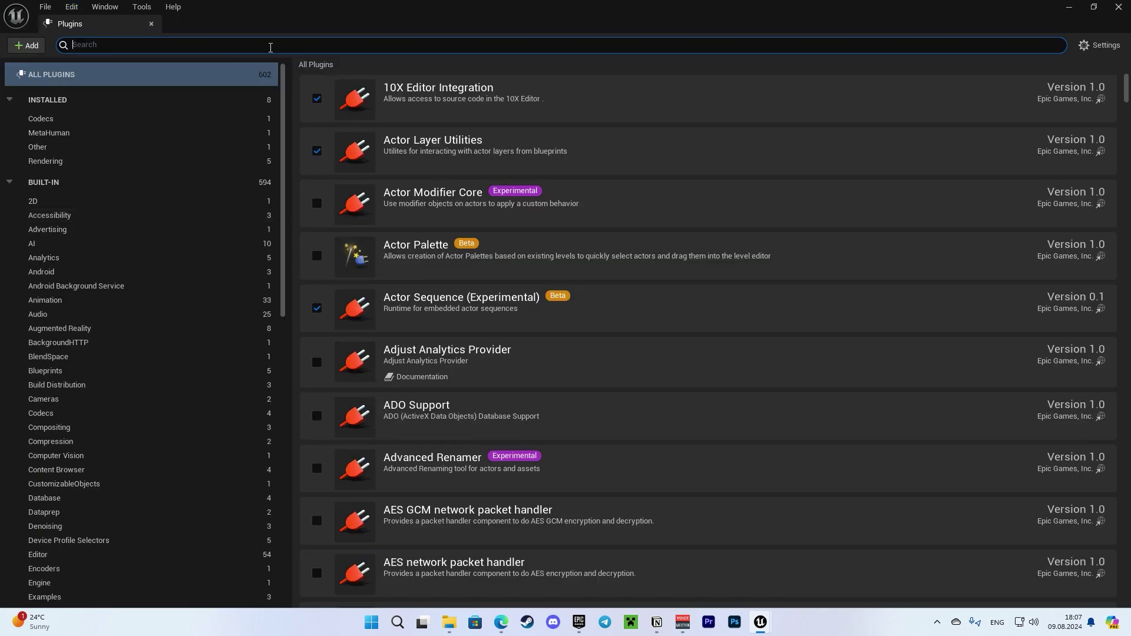
text(pcg)
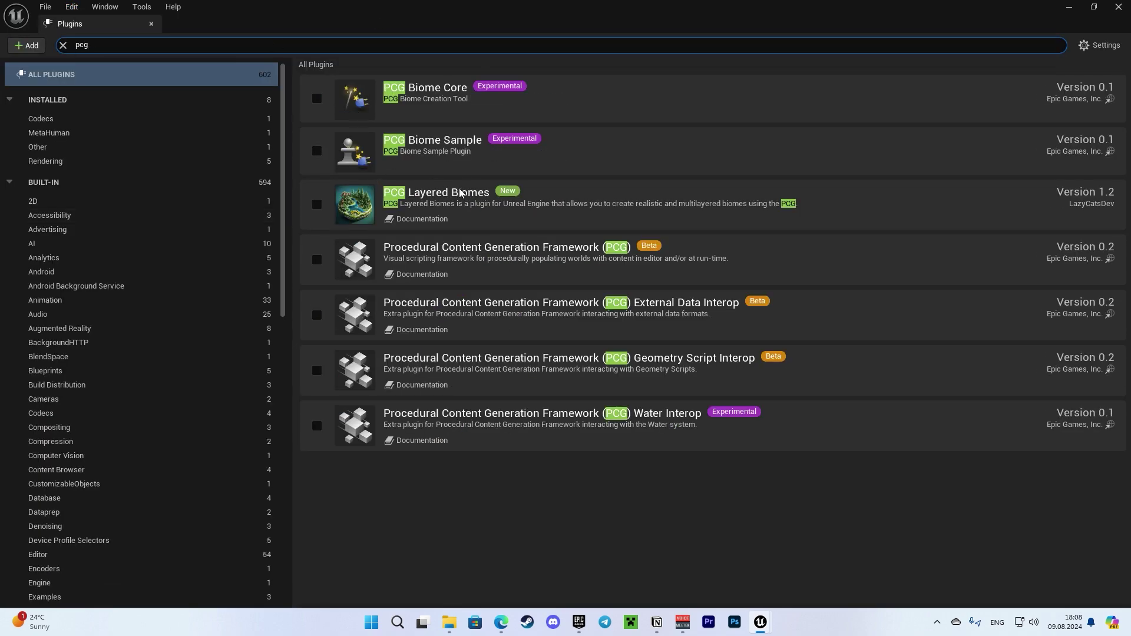
click(317, 205)
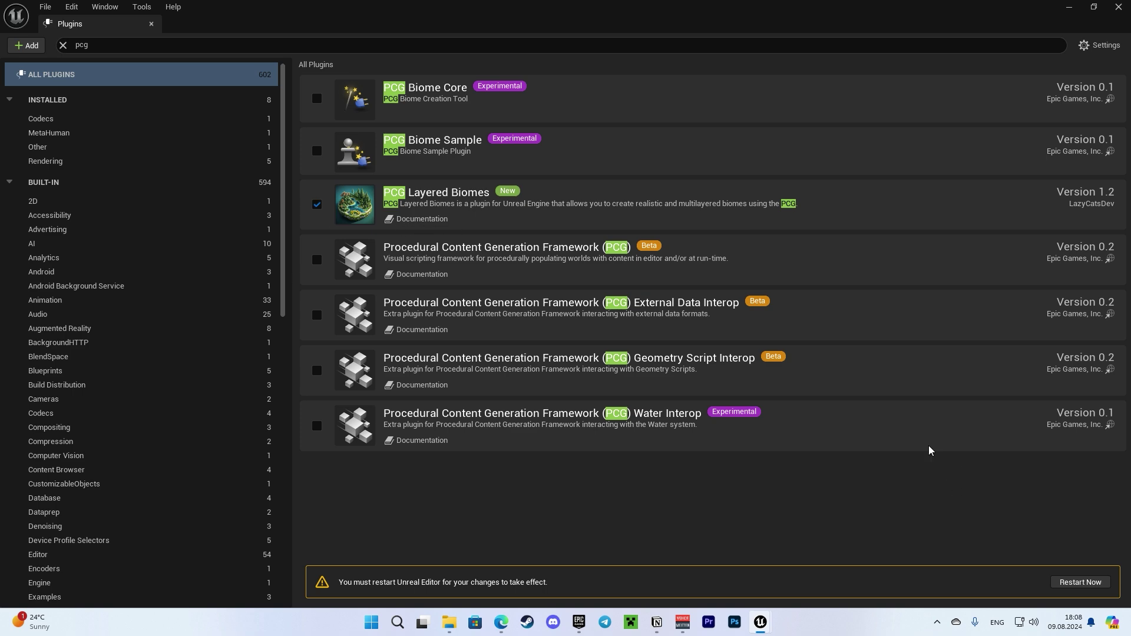
- Restart the editor to activate the plugin, saving all selected content
click(1082, 582)
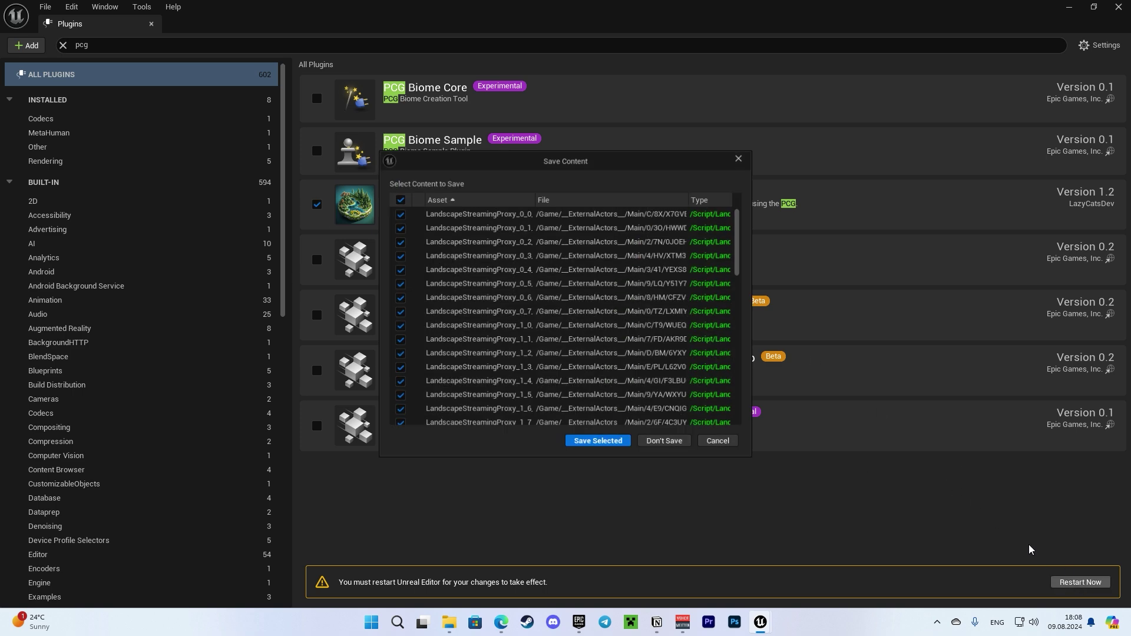
click(600, 446)
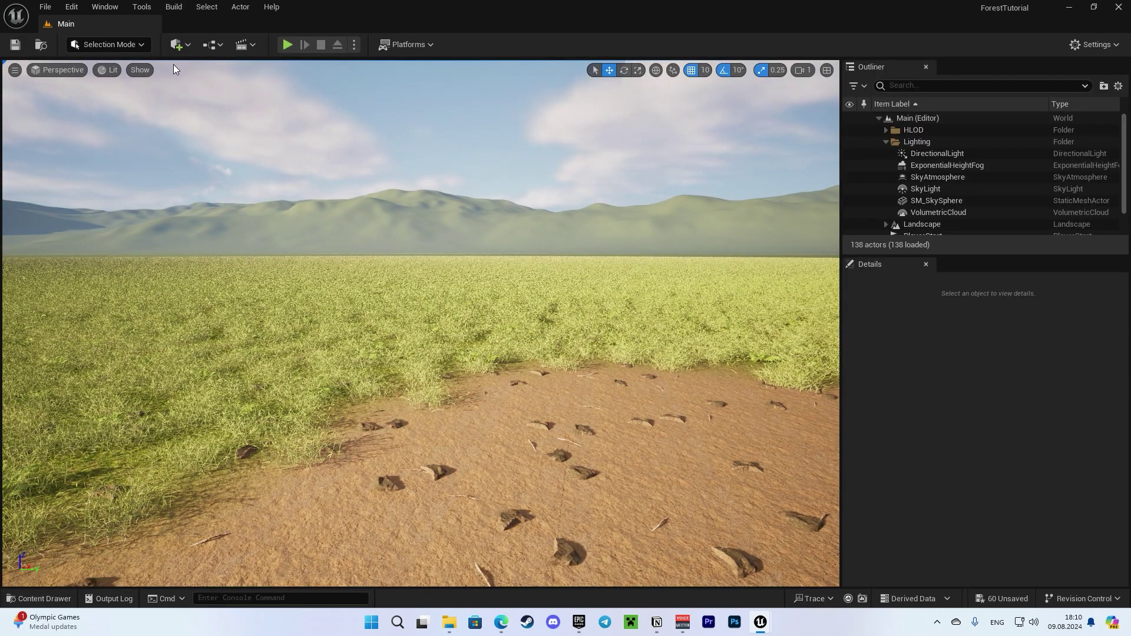
- Place a PCG Volume on the landscape and scale it to 12 × 13 × 6 around the dirt patch
click(178, 47)
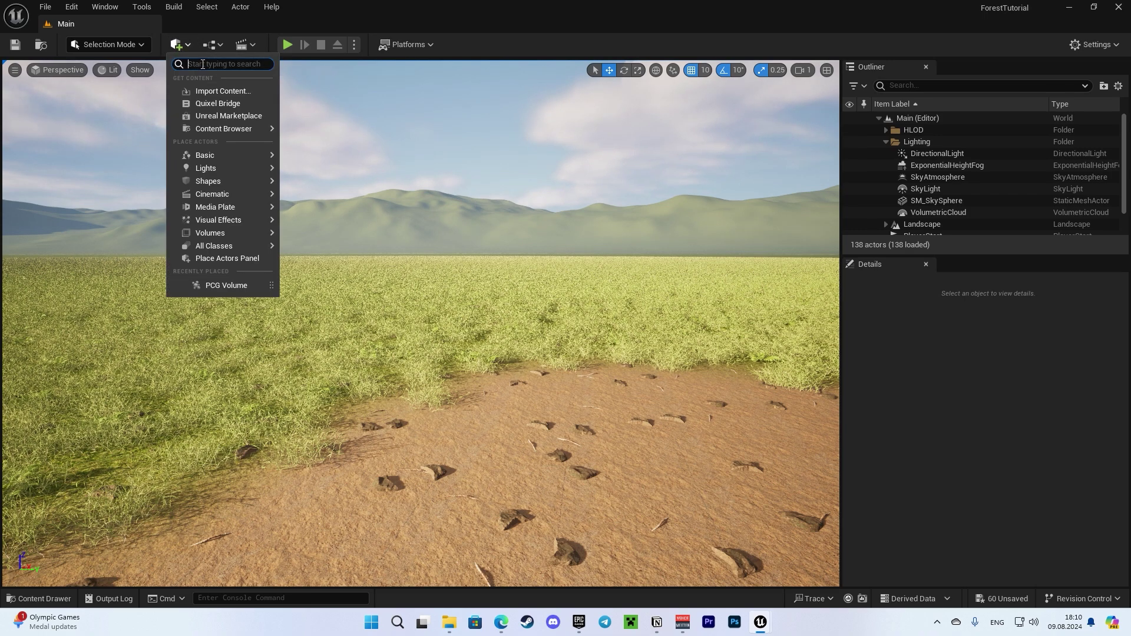
text(pcg)
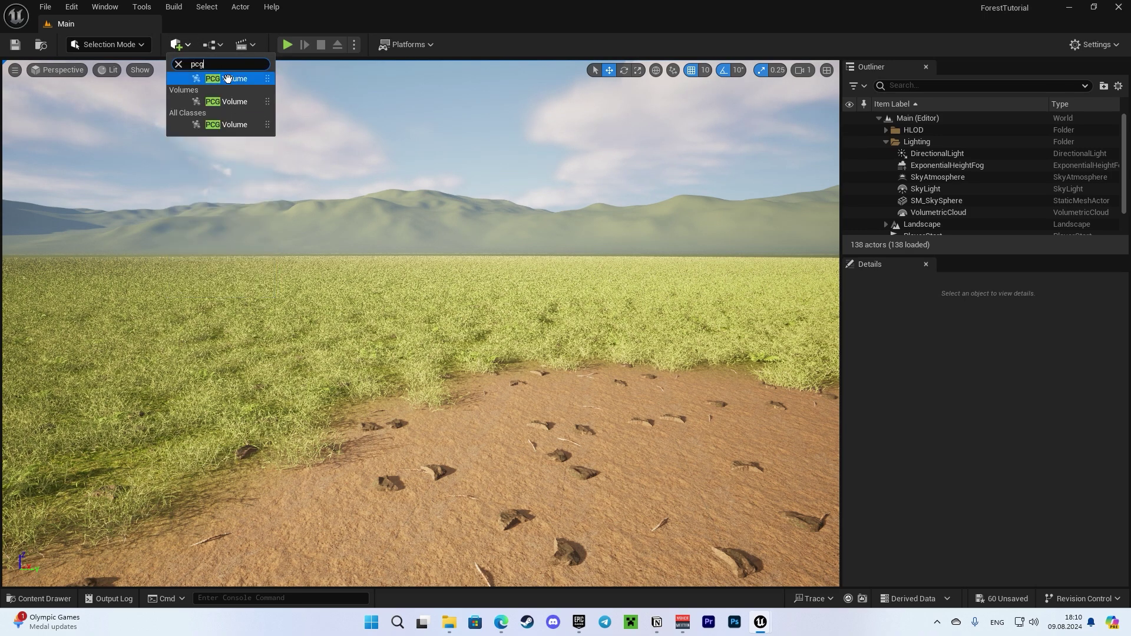
drag(228, 78, 429, 394)
right_drag(429, 394, 456, 398)
key(s)
key(r)
drag(432, 341, 439, 340)
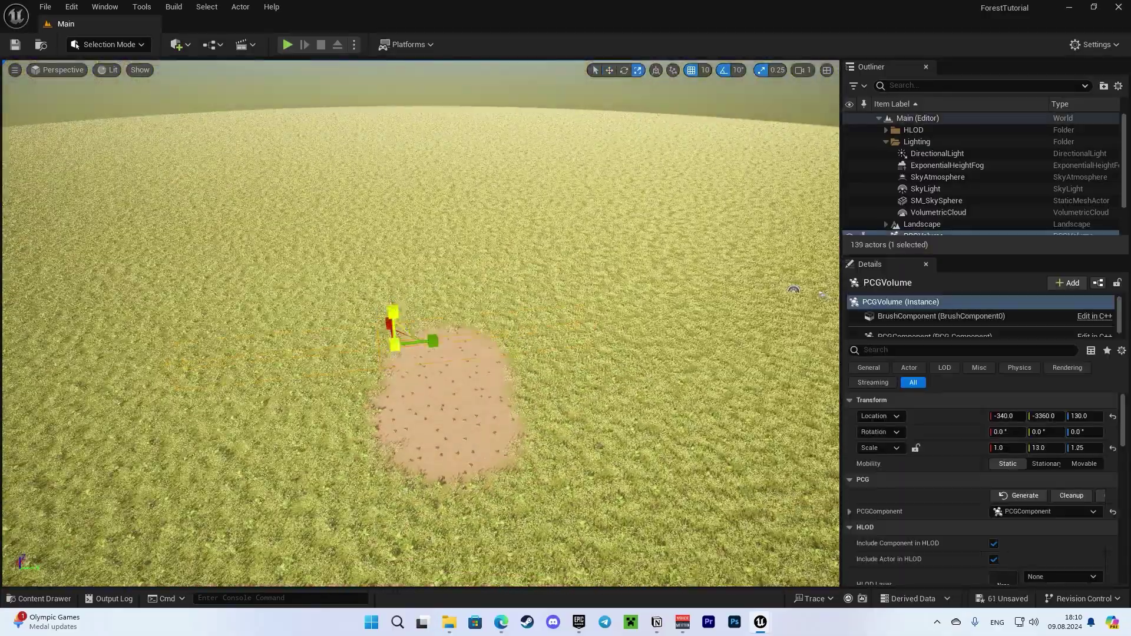
key(w)
key(f)
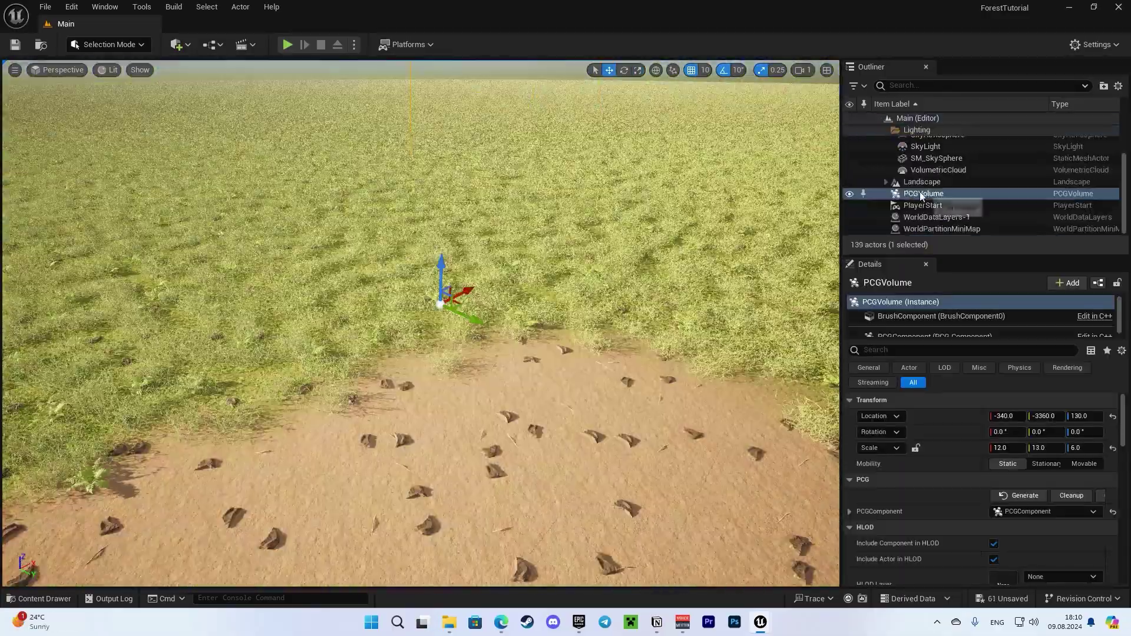
- Add a Biomes Spawn Manager component to the PCG Volume
drag(957, 340, 958, 384)
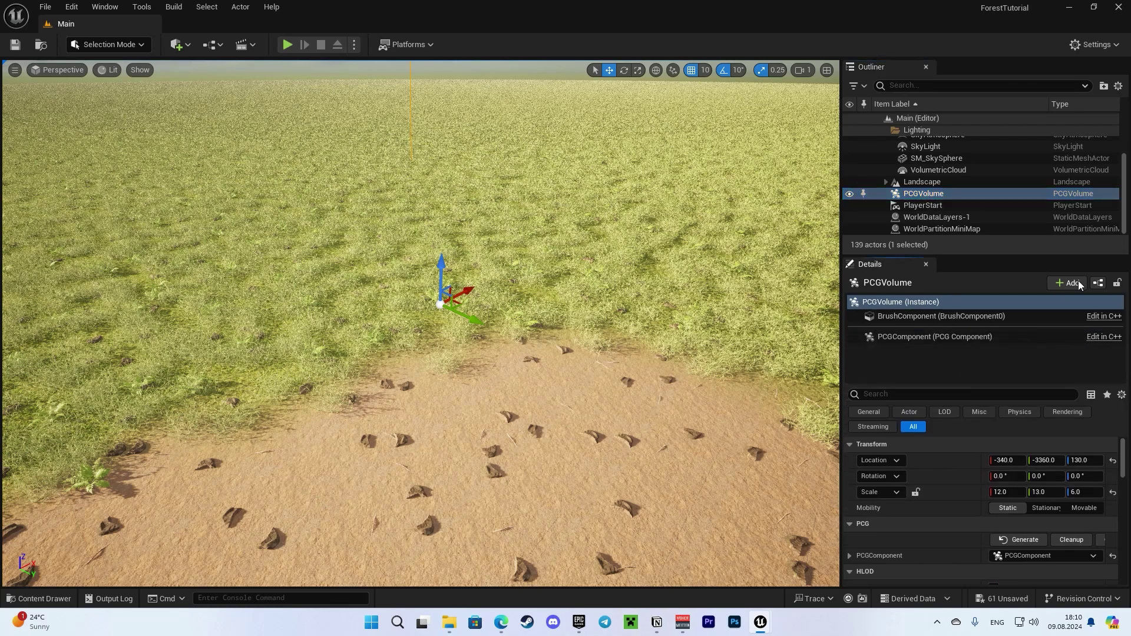
click(1067, 283)
text(biome)
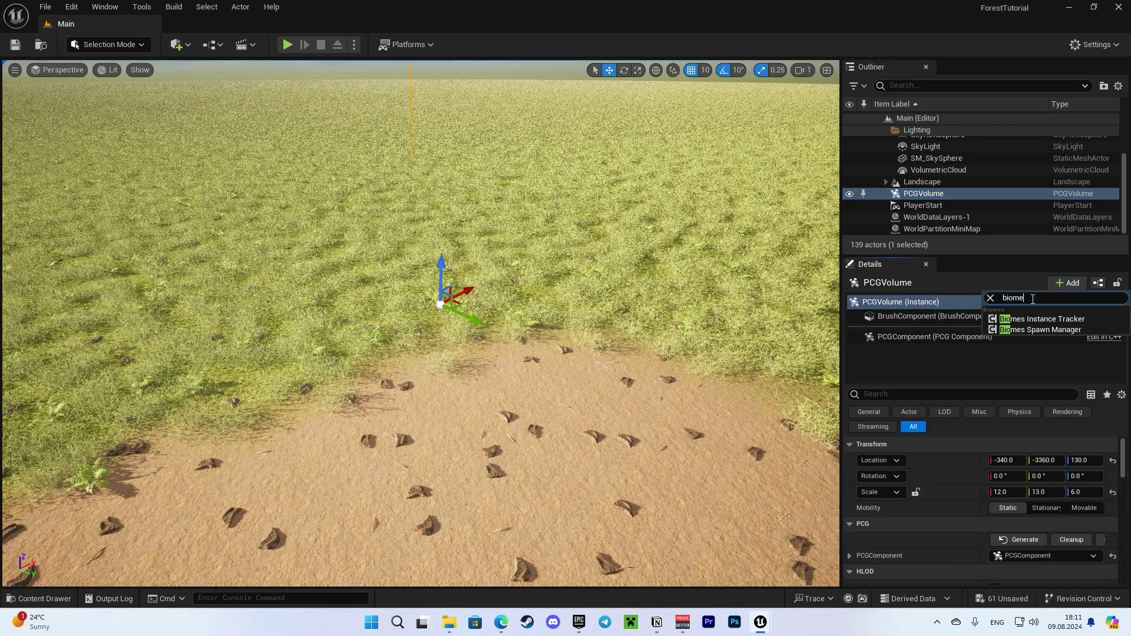
click(1038, 330)
- Expand the PCG component's graph instance settings and assign the graph found by searching for "main"
scroll(852, 517, down, 2)
click(849, 518)
scroll(848, 511, down, 2)
click(859, 496)
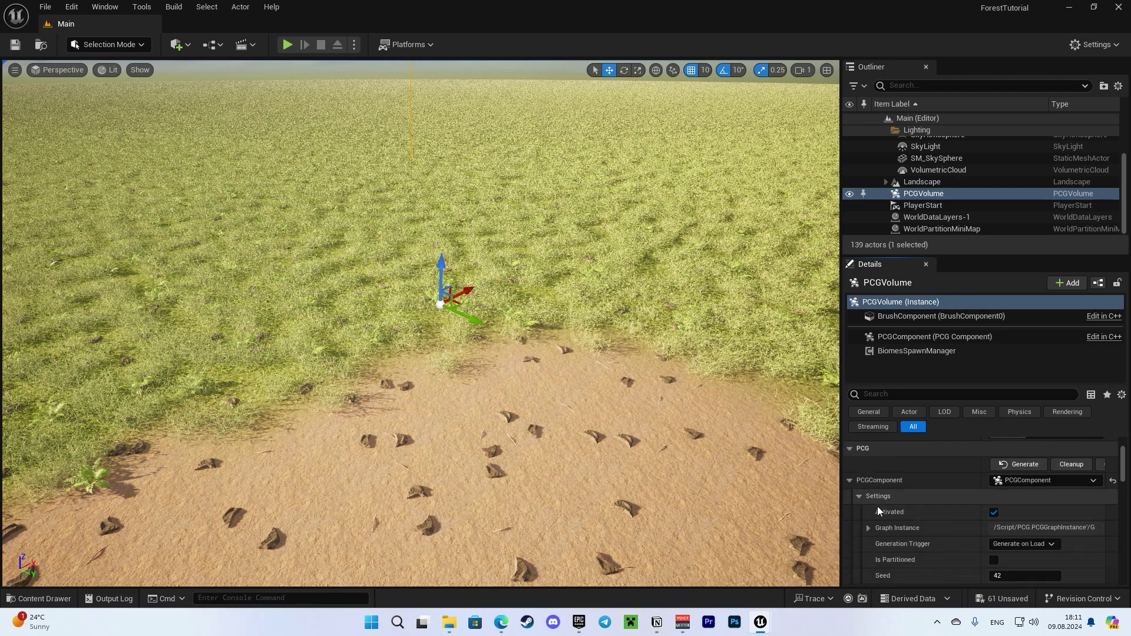
scroll(874, 509, down, 1)
click(865, 511)
click(1004, 514)
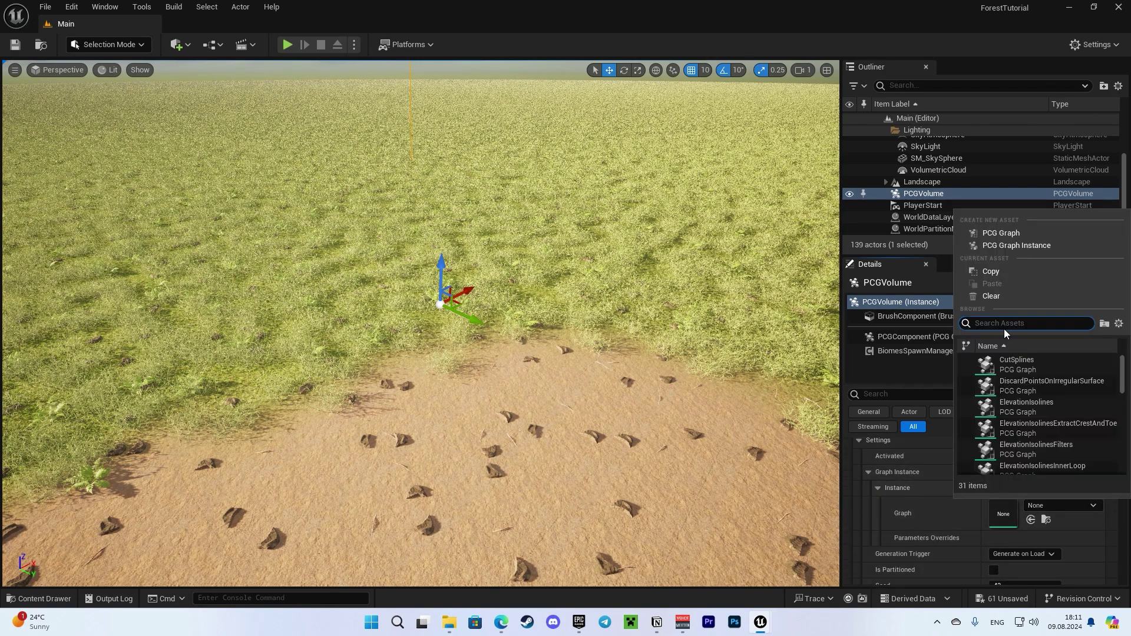
text(main)
click(1037, 365)
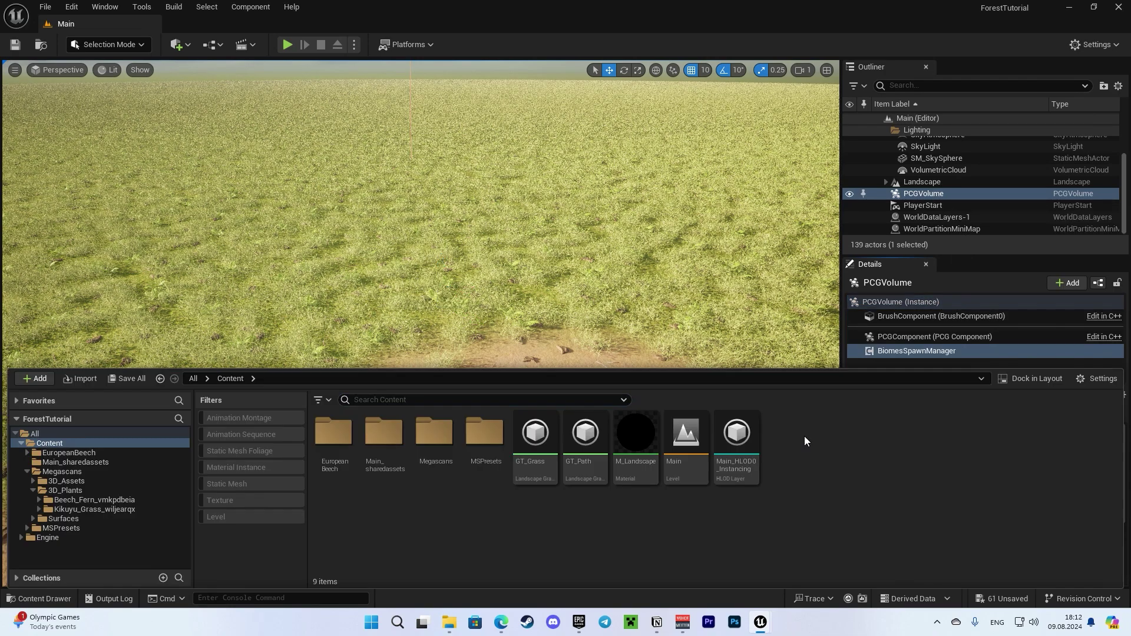
- Create a Biomes Settings data asset named Biomes in the Content folder and assign it to the spawn manager's Biomes property
right_click(804, 437)
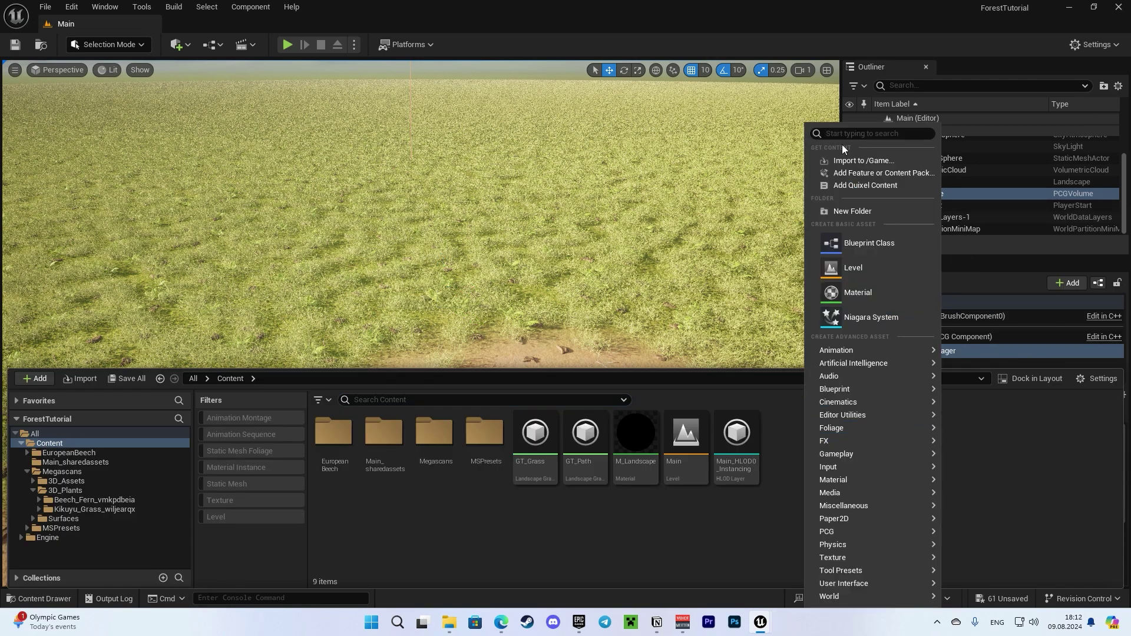
text(data ass)
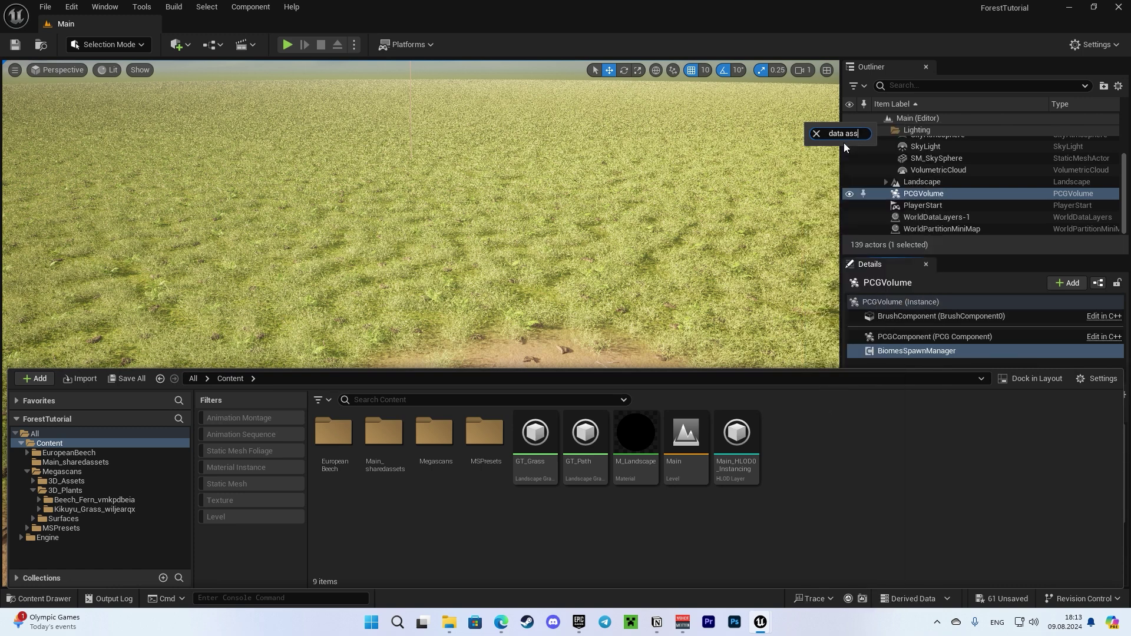
click(844, 142)
text(Biome)
click(438, 224)
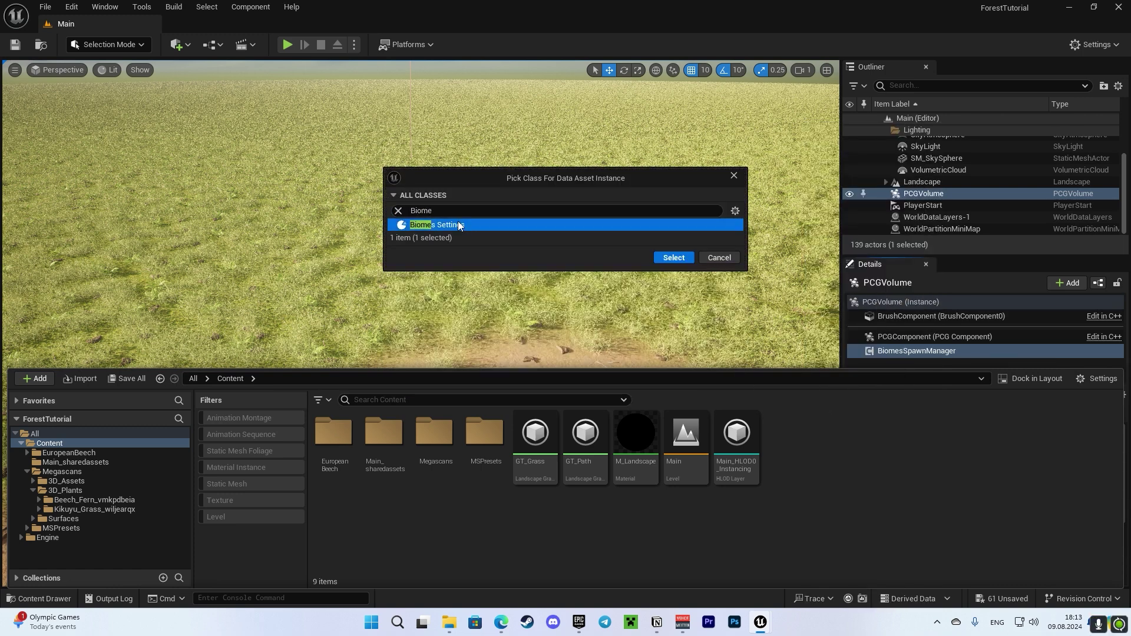
click(670, 256)
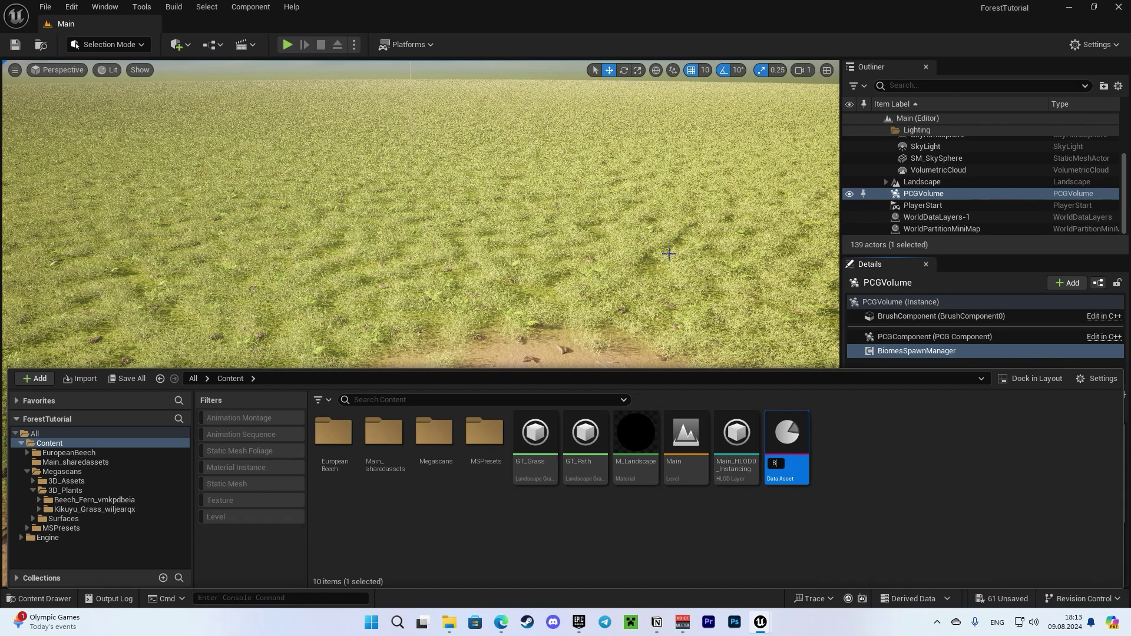
text(Biomes)
key(Return)
- Create a PCGSpawn Preset data asset named Preset and assign it to the spawn manager's Preset property
right_click(843, 442)
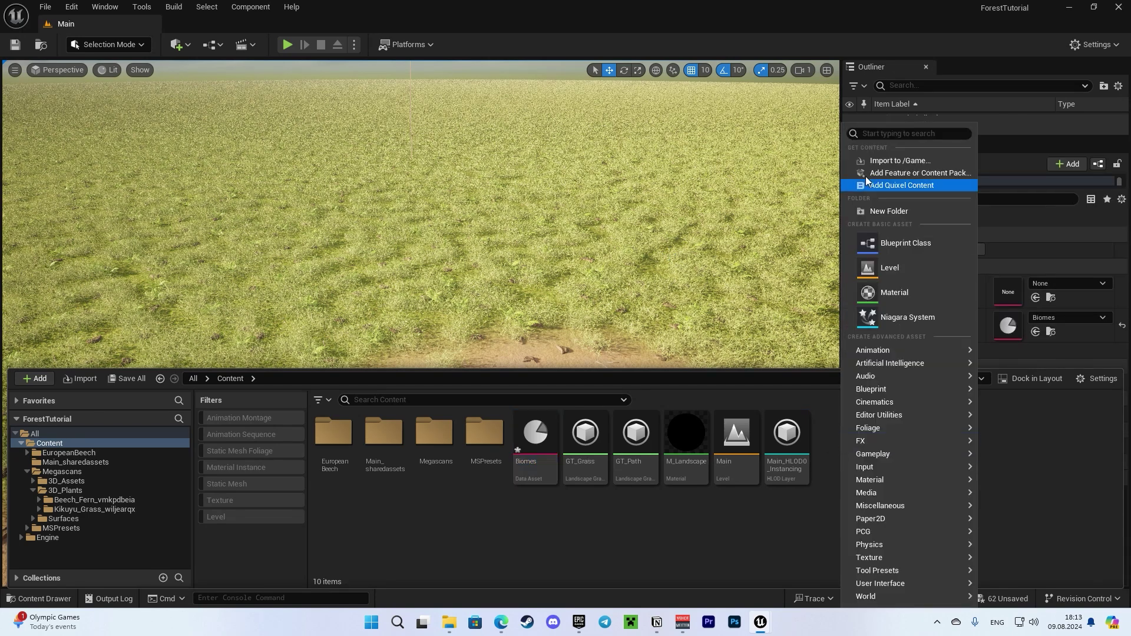
click(897, 136)
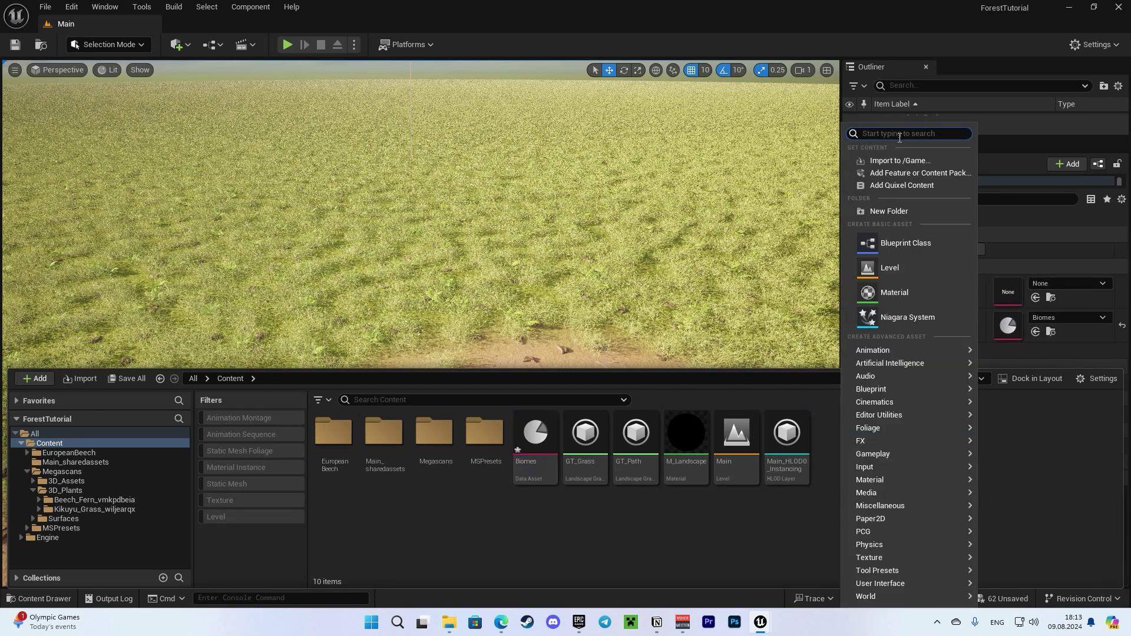
text(data asset)
click(884, 147)
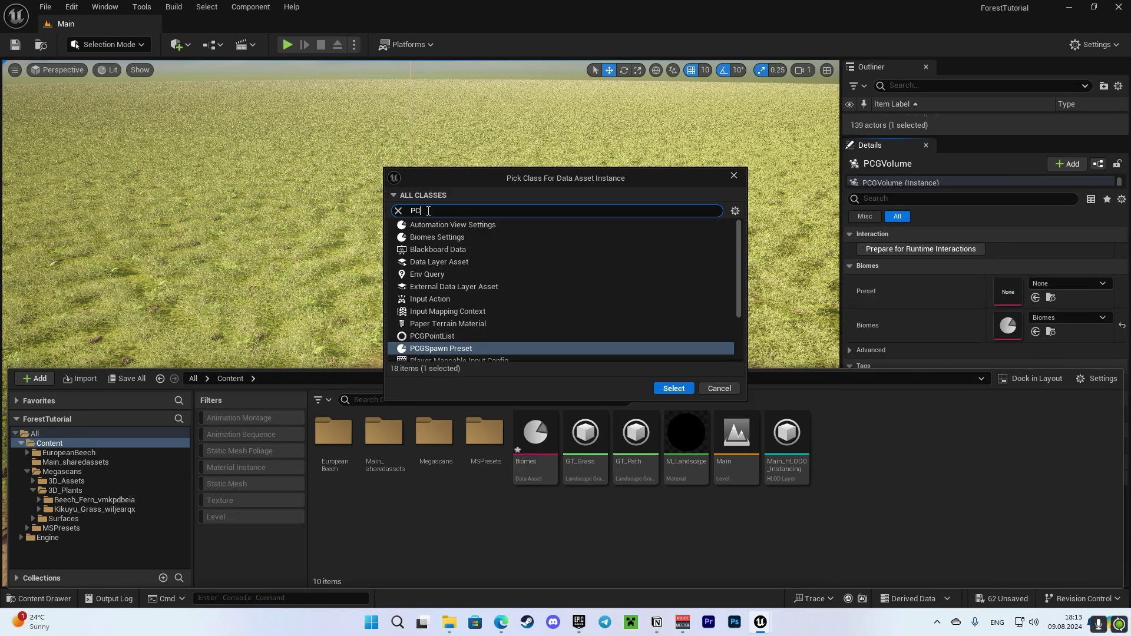
text(PCGSPaw)
click(674, 258)
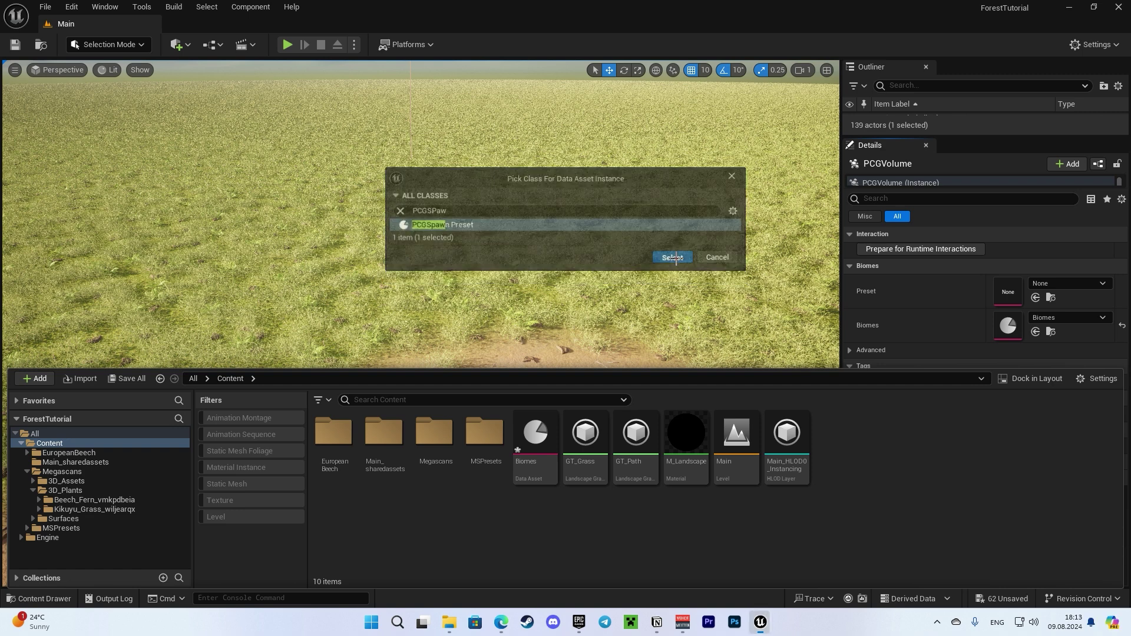
text(Preset)
key(Return)
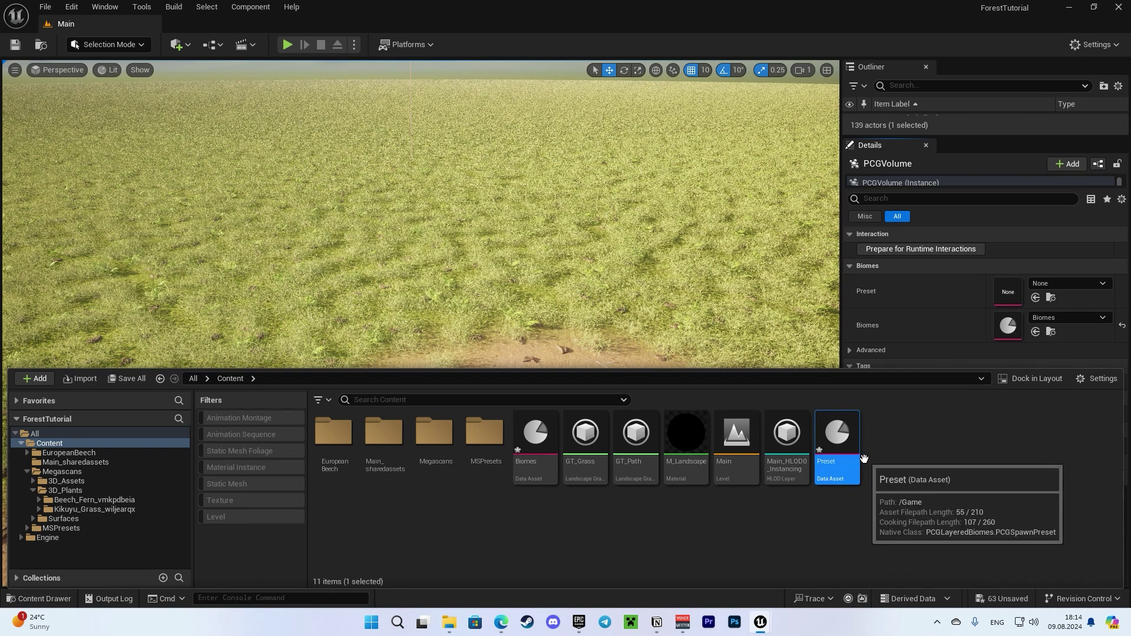
drag(832, 457, 1014, 297)
- Open the Preset and Biomes assets for editing and add a set named Trees to the preset
double_click(1014, 296)
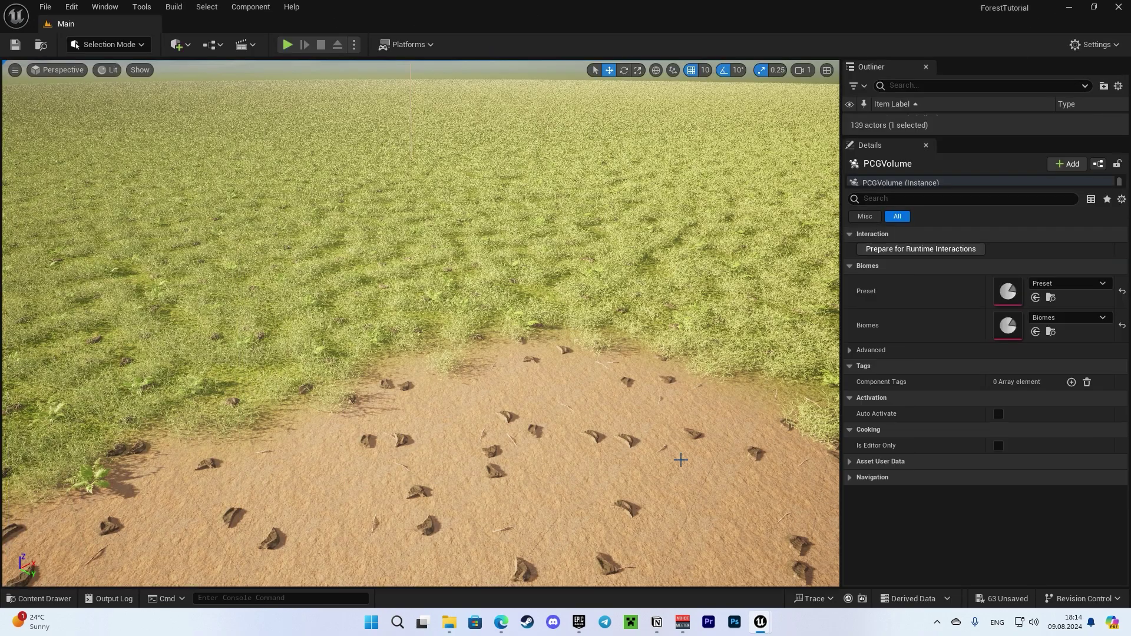
double_click(1007, 325)
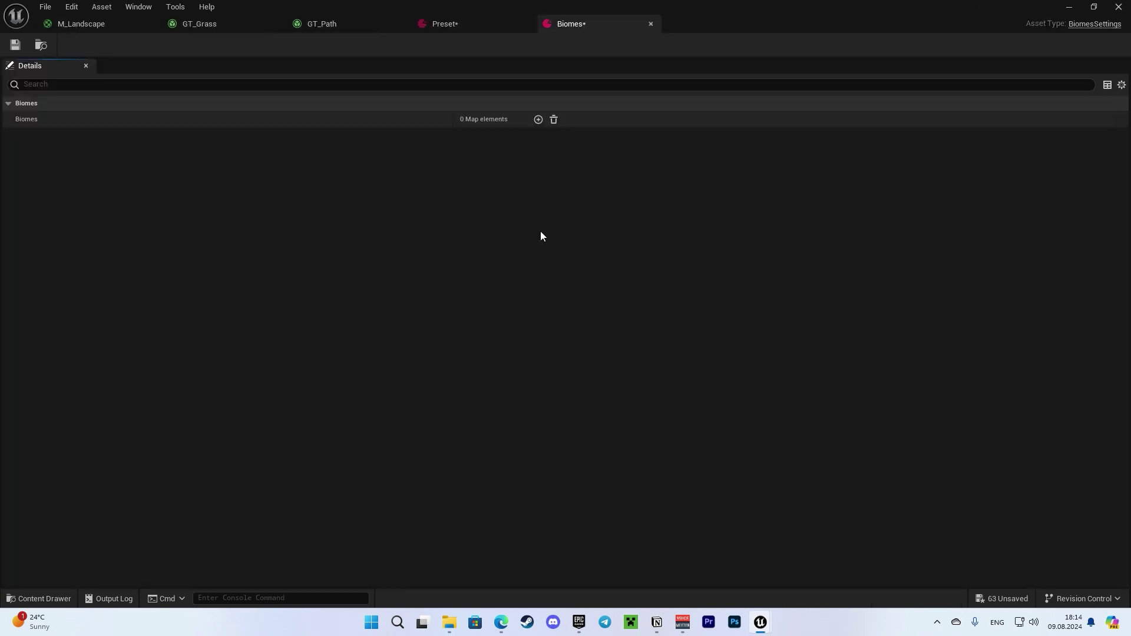
click(539, 119)
click(19, 136)
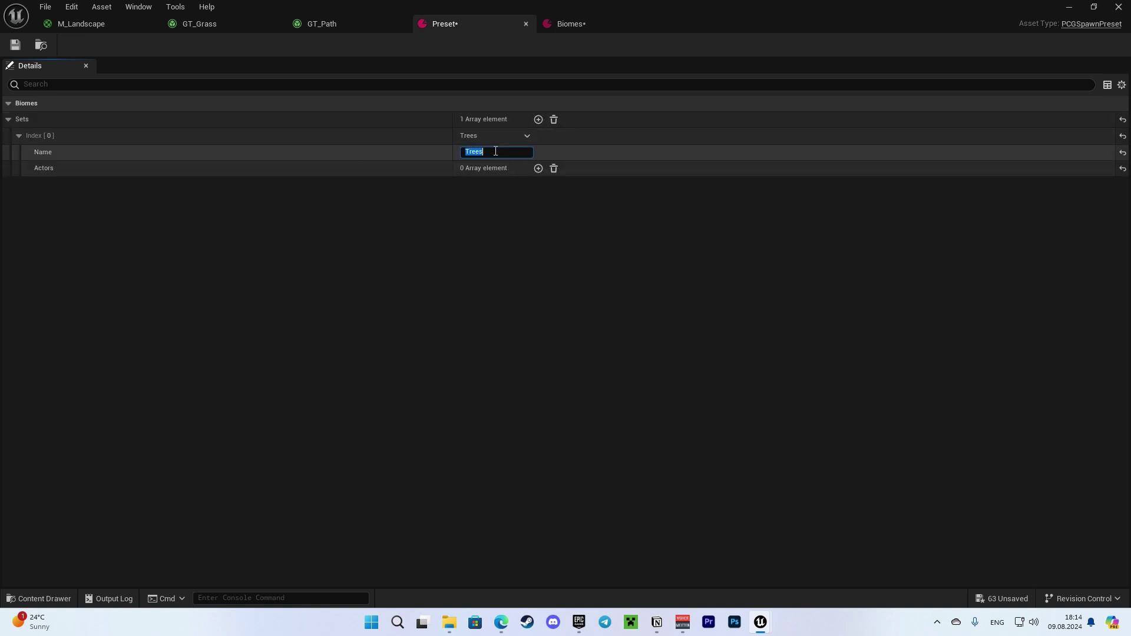
- Add a second set to the preset and name it Rocks
click(539, 120)
click(268, 186)
text(R)
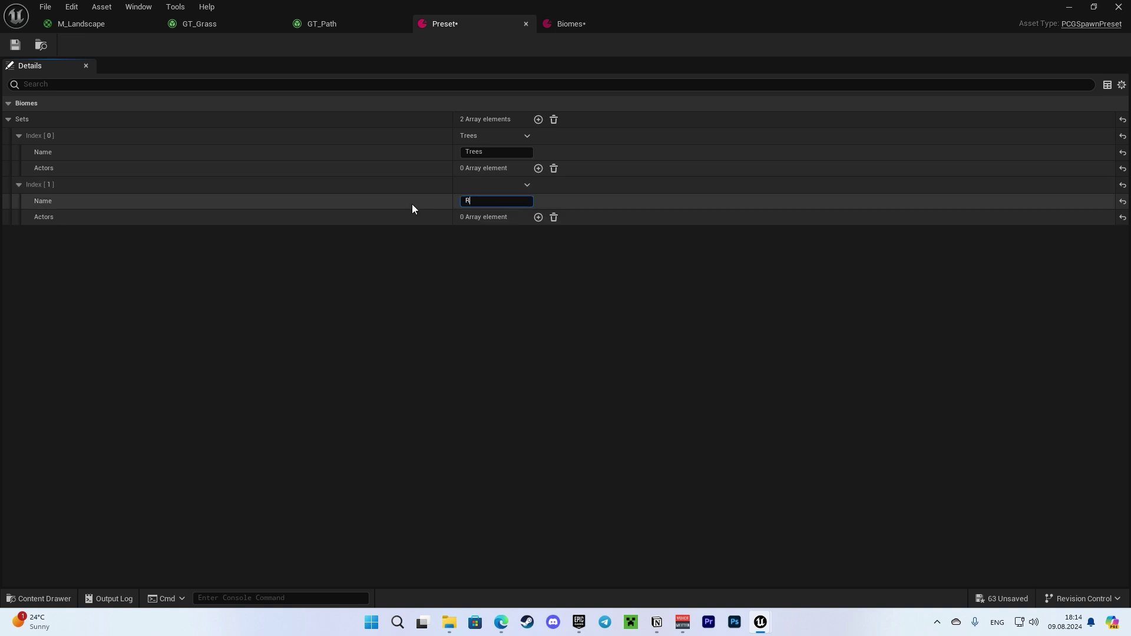
text(ocks)
- Add three actor entries to the Trees set and expand each one
click(539, 168)
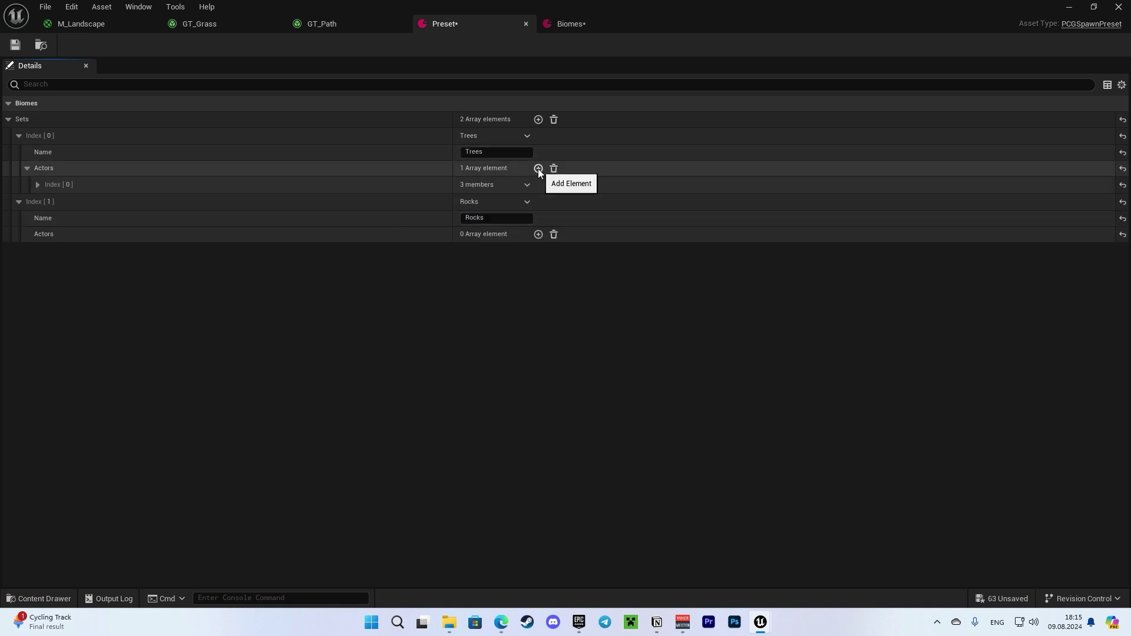
click(538, 168)
click(538, 169)
click(37, 185)
click(38, 268)
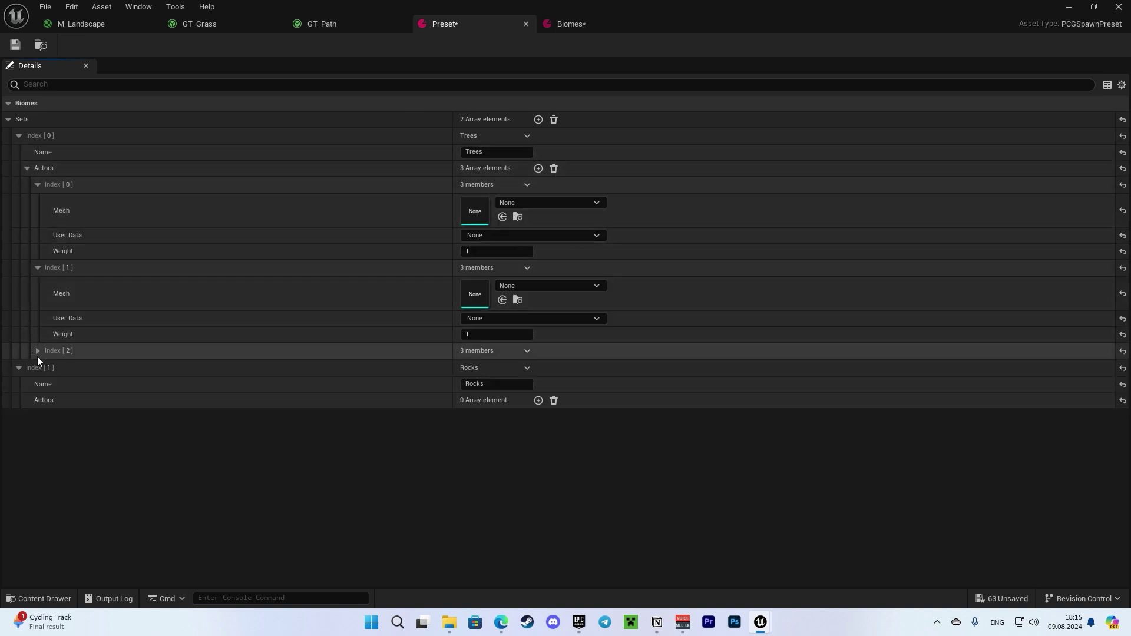
click(37, 351)
- Assign SM_EuropeanBeech_Field_01, SM_EuropeanBeech_Forest_02 and a European Beech sapling mesh to the three Trees actor entries
key(ctrl+space)
drag(335, 501, 526, 210)
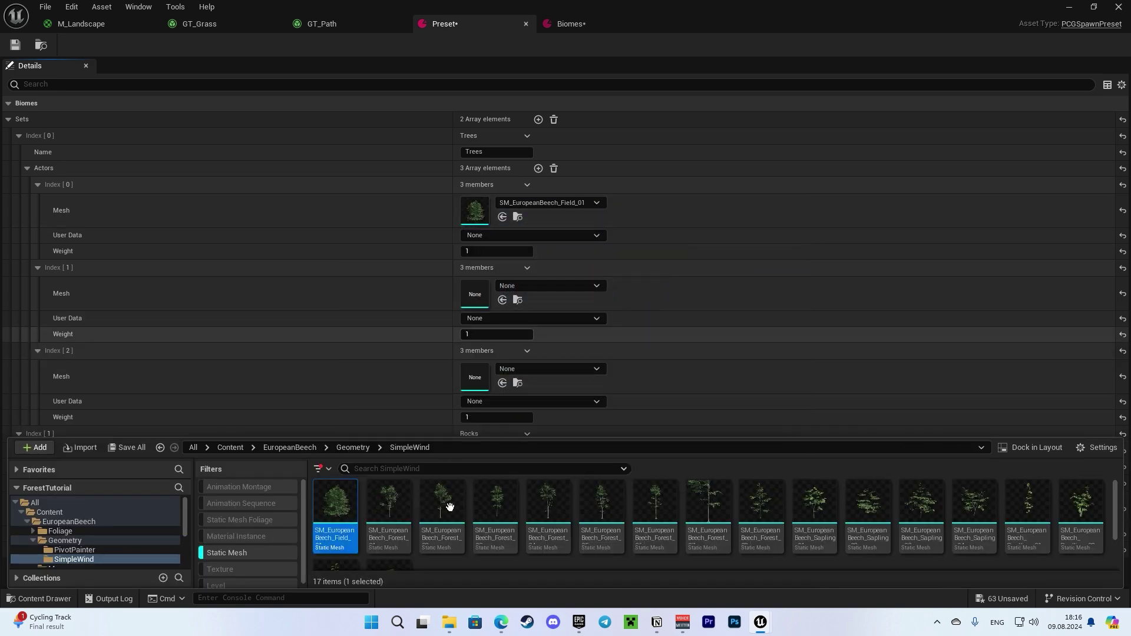
drag(449, 506, 534, 294)
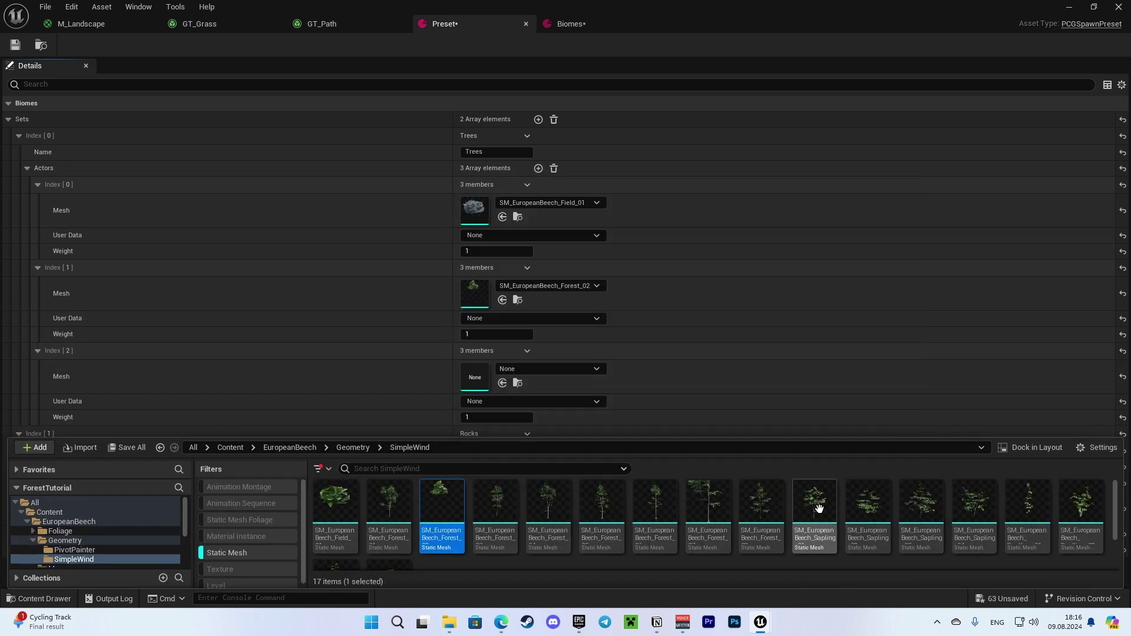
drag(819, 508, 496, 381)
- Give the Rocks set three actors using the Nordic Forest large cluster, medium moss and small moss rock meshes, and save the preset
click(27, 169)
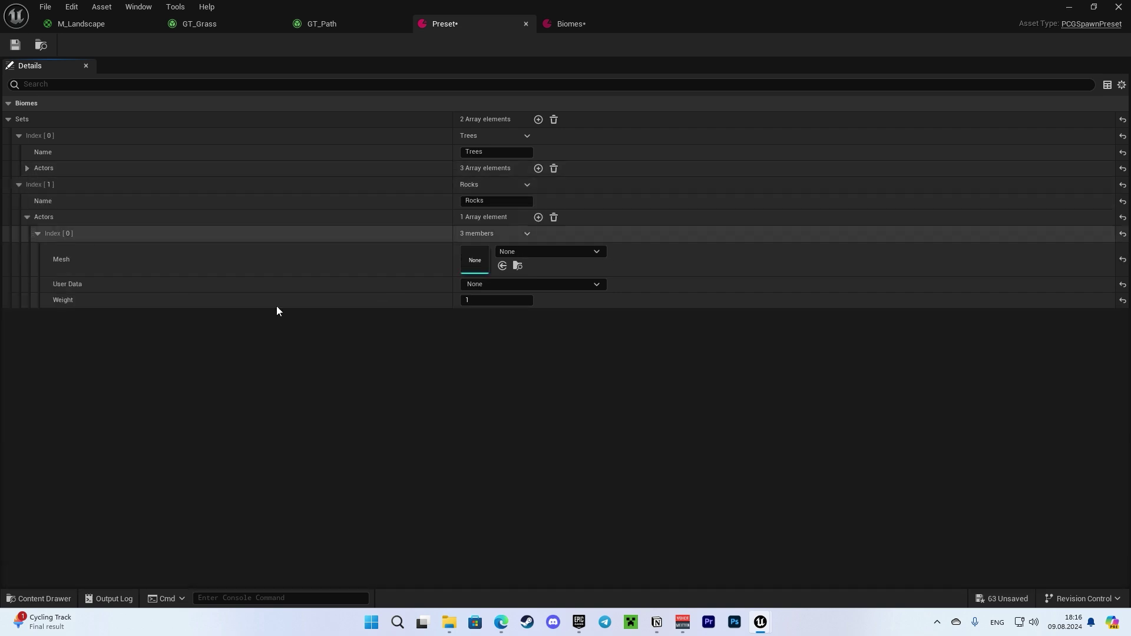
click(538, 217)
click(538, 217)
key(ctrl+space)
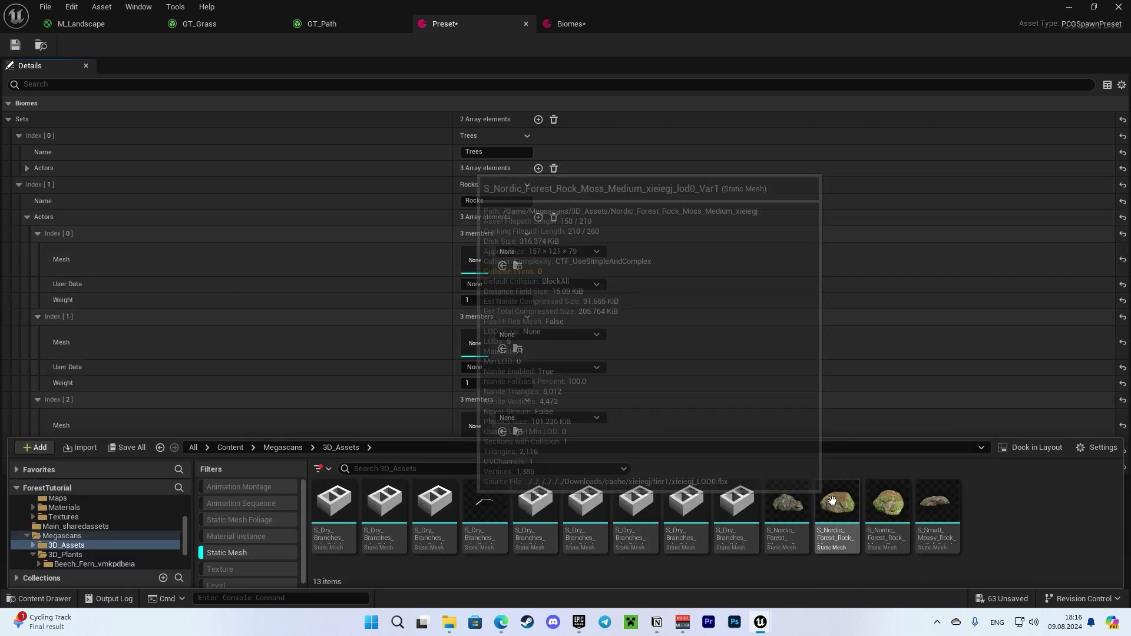
drag(790, 507, 539, 260)
drag(836, 507, 539, 344)
drag(887, 506, 541, 417)
click(24, 48)
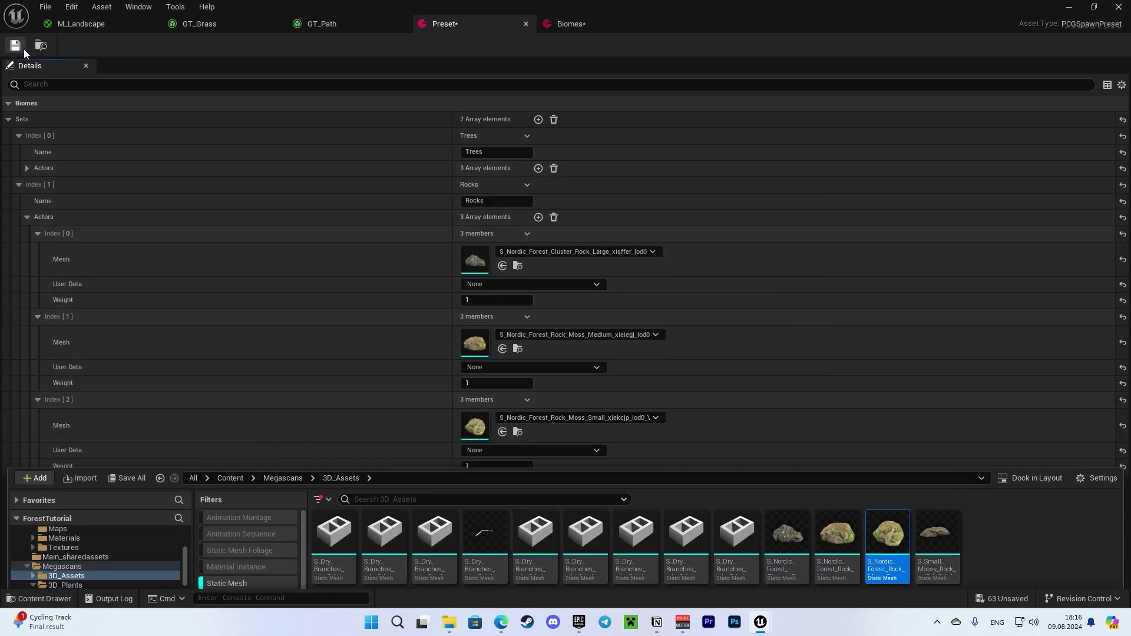
click(23, 48)
- Add a biome named Forest to the Biomes asset and expand its settings
click(567, 23)
click(538, 119)
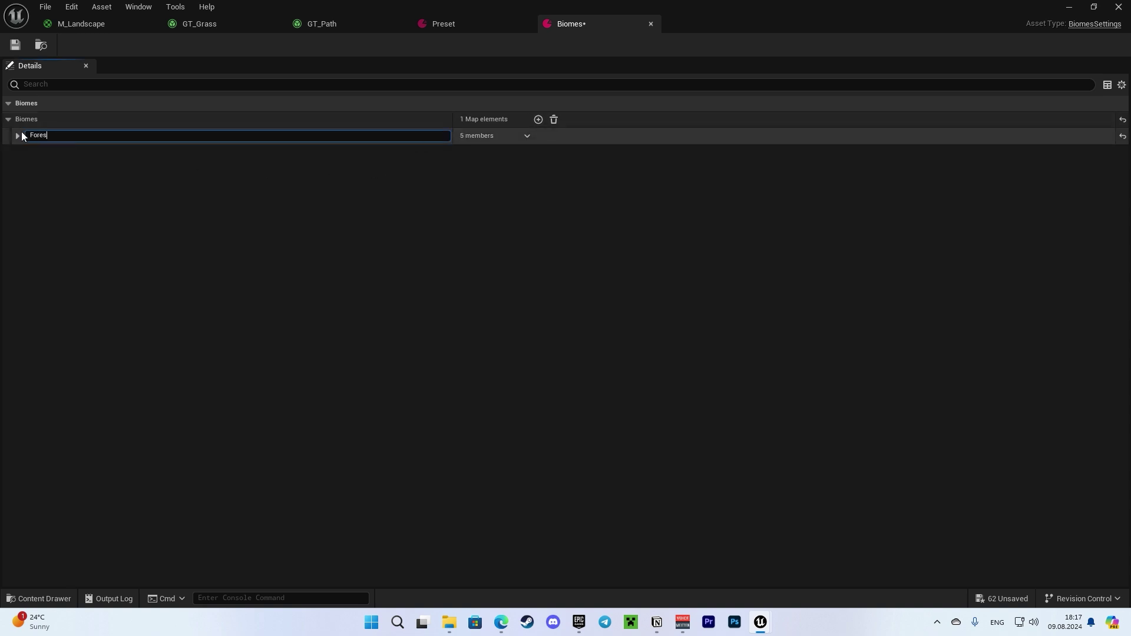
click(19, 135)
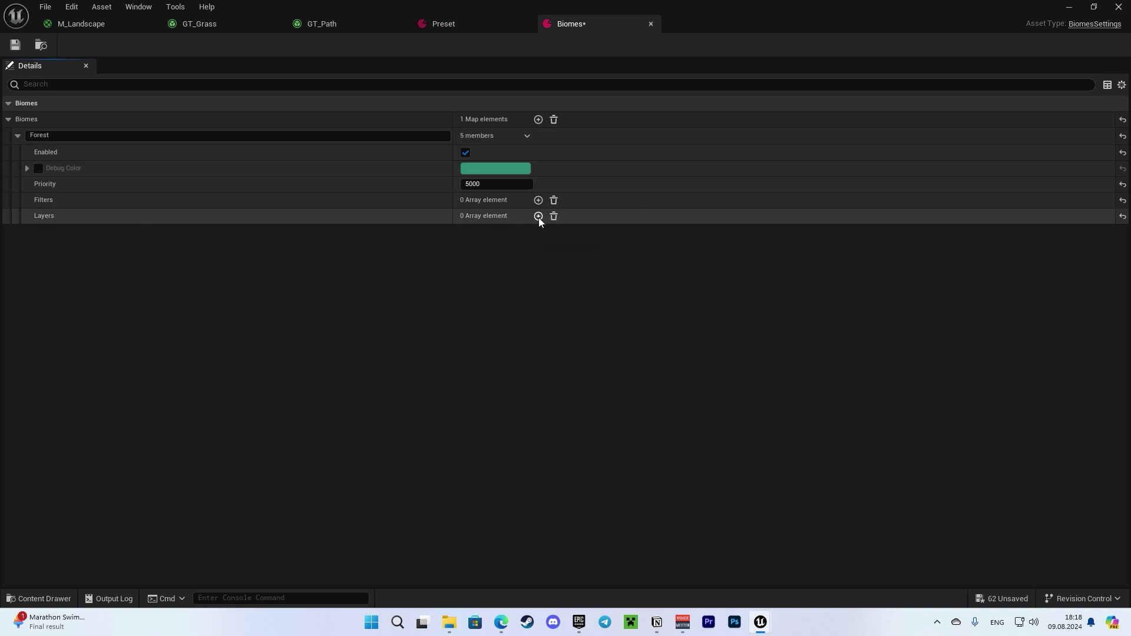
- Add a Generic Biome Layer to the Forest biome's layers and expand it
click(538, 217)
click(492, 232)
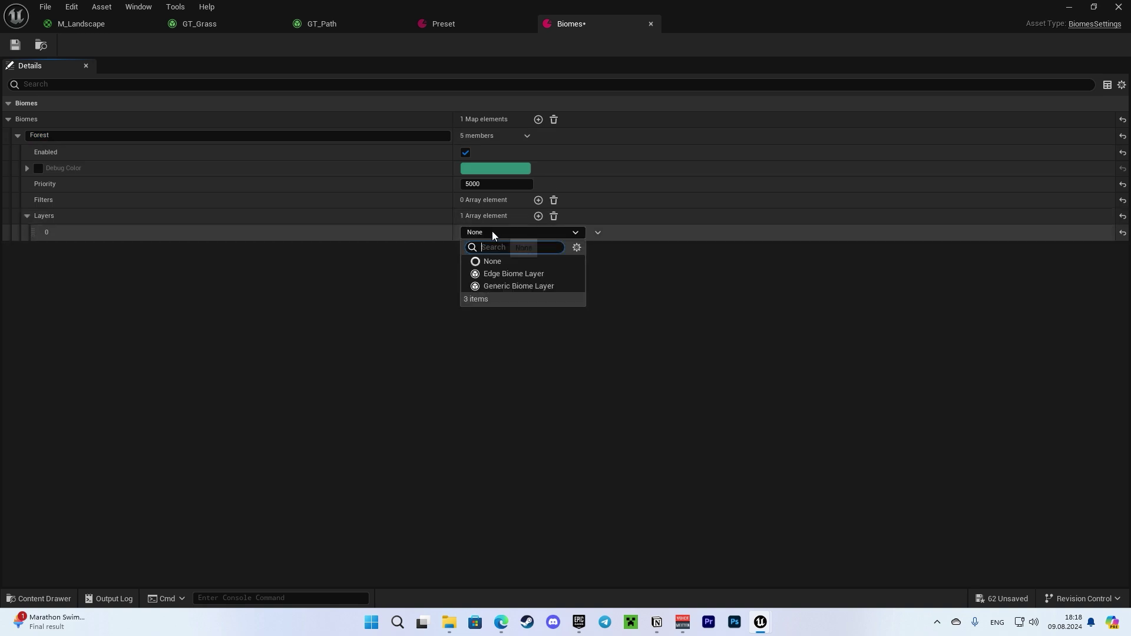
click(518, 286)
click(38, 232)
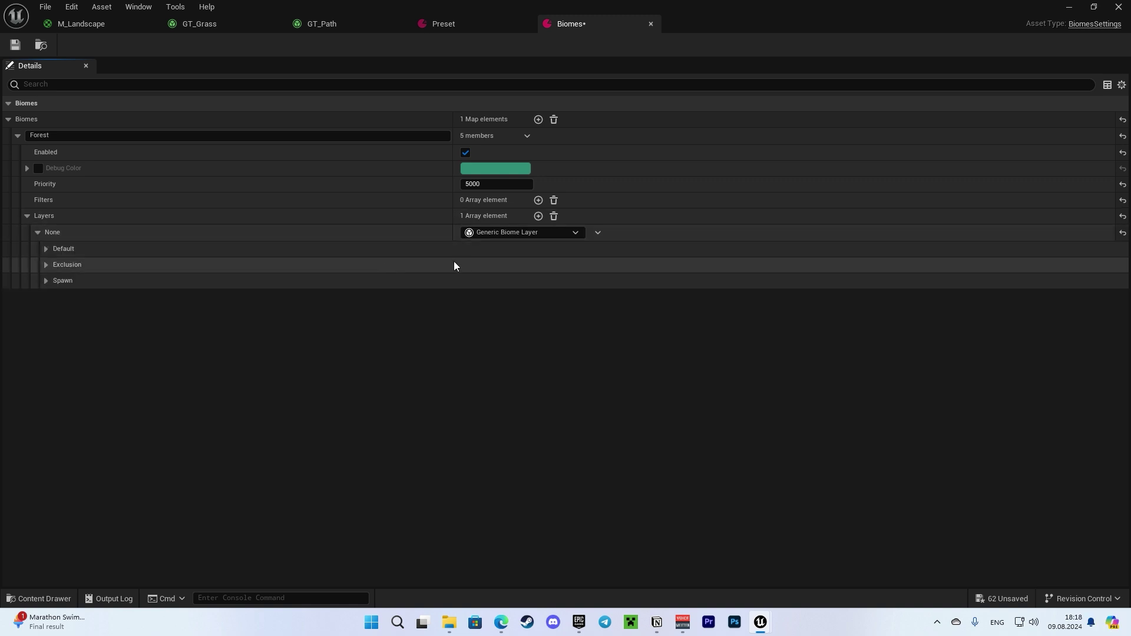
- Set the Spawn Set of the Forest biome's first layer to Trees
click(46, 249)
click(497, 296)
text(Tr)
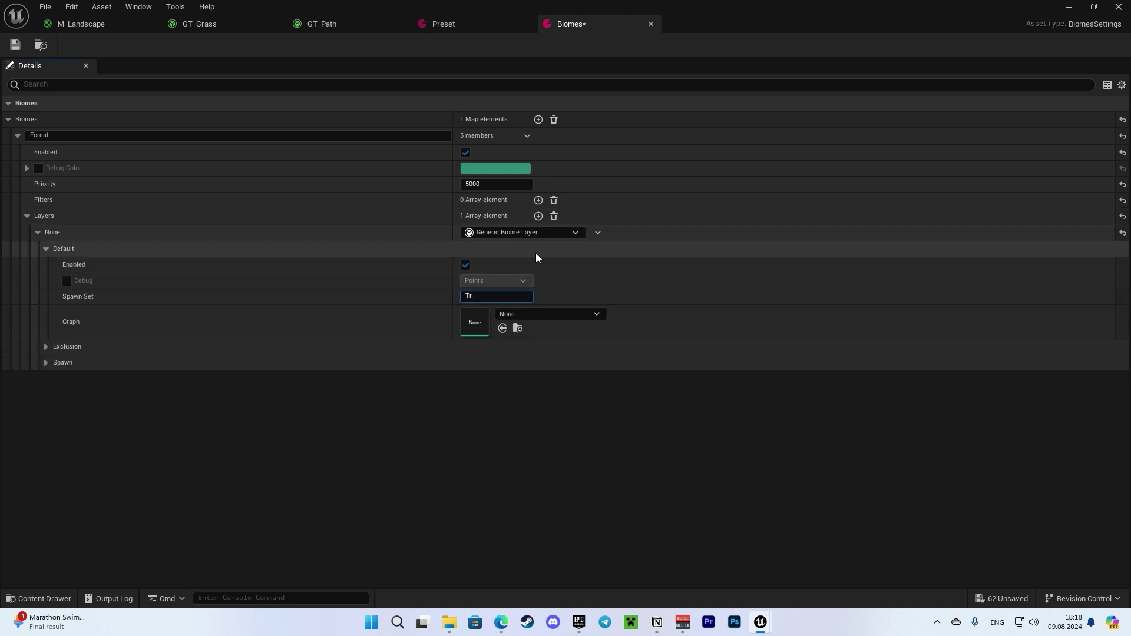
text(ees)
key(Return)
- Add a second Generic Biome Layer to the Forest biome and set its Spawn Set to Rocks
click(538, 216)
click(522, 379)
click(518, 433)
click(38, 379)
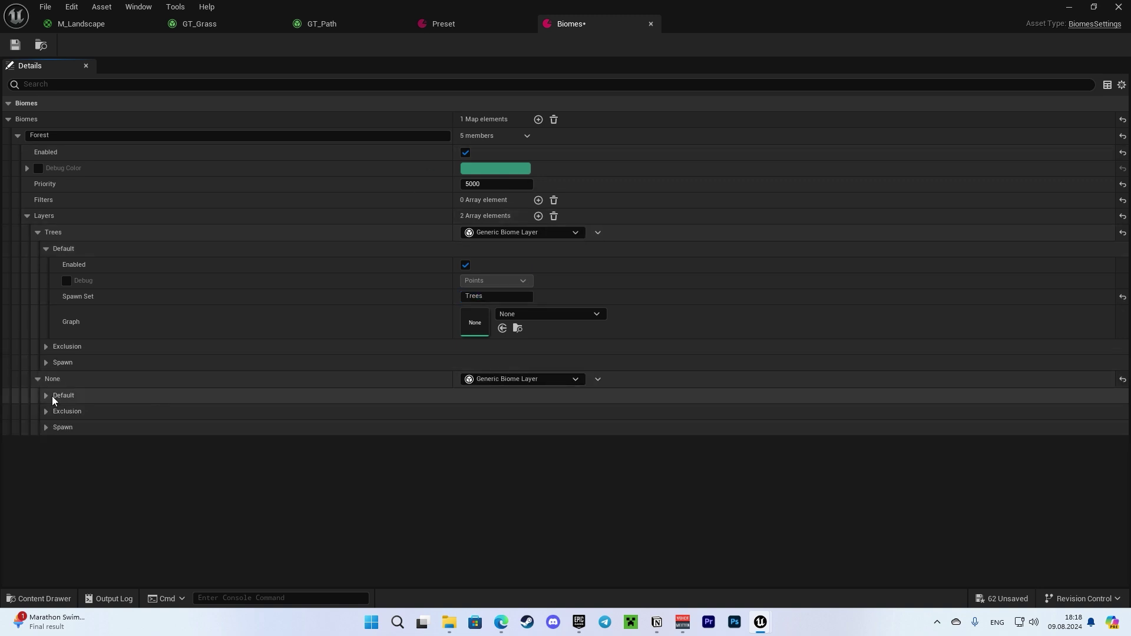
click(46, 396)
click(491, 443)
text(Rocks)
key(Return)
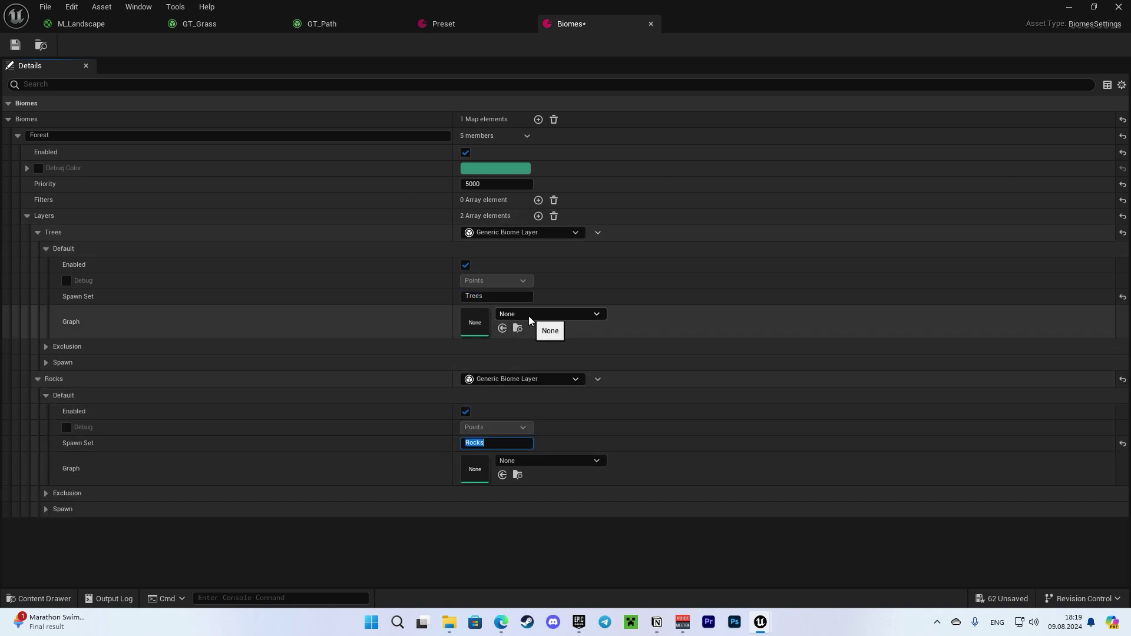
- Assign the PCG_Layer_Generic graph to both the Trees and Rocks layers
click(514, 316)
text(gene)
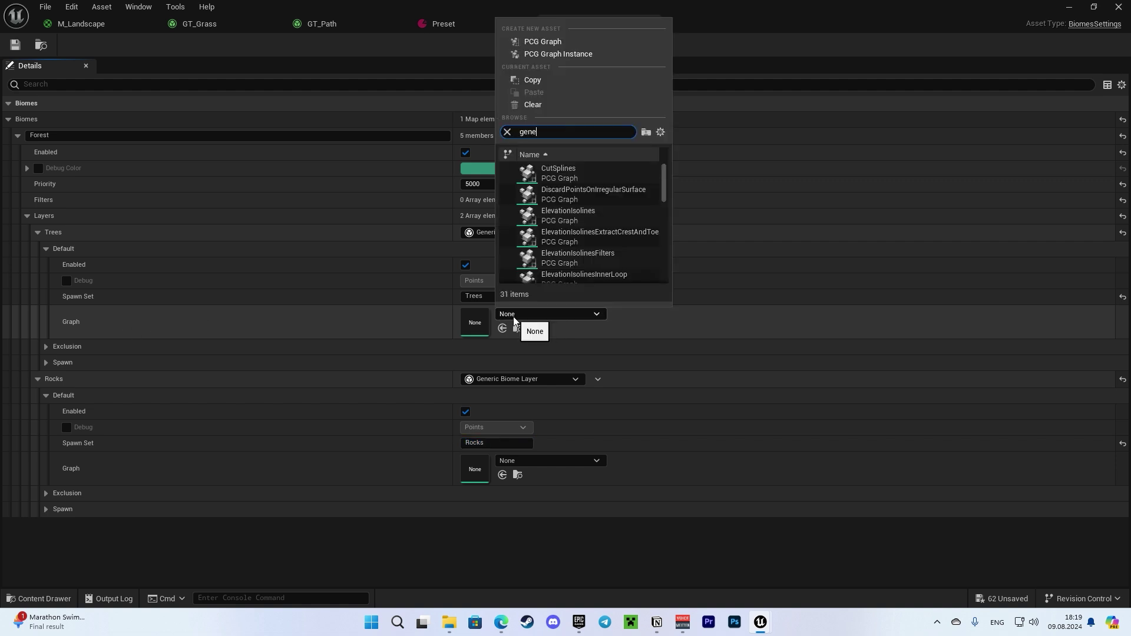
text(ric)
click(560, 171)
right_click(496, 330)
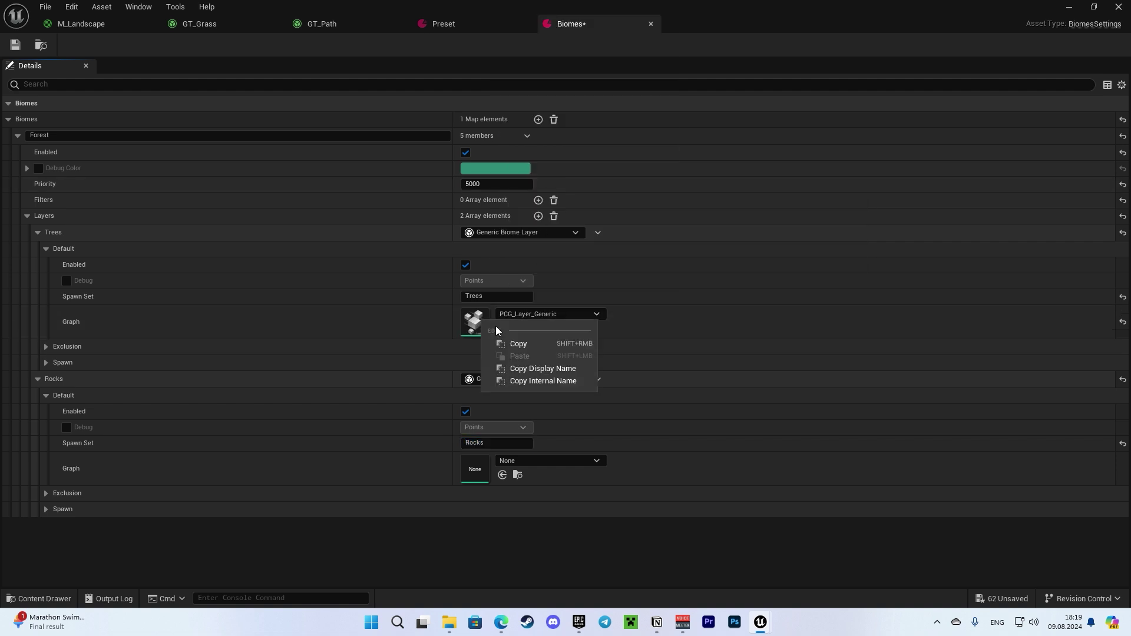
click(518, 343)
right_click(492, 474)
click(515, 500)
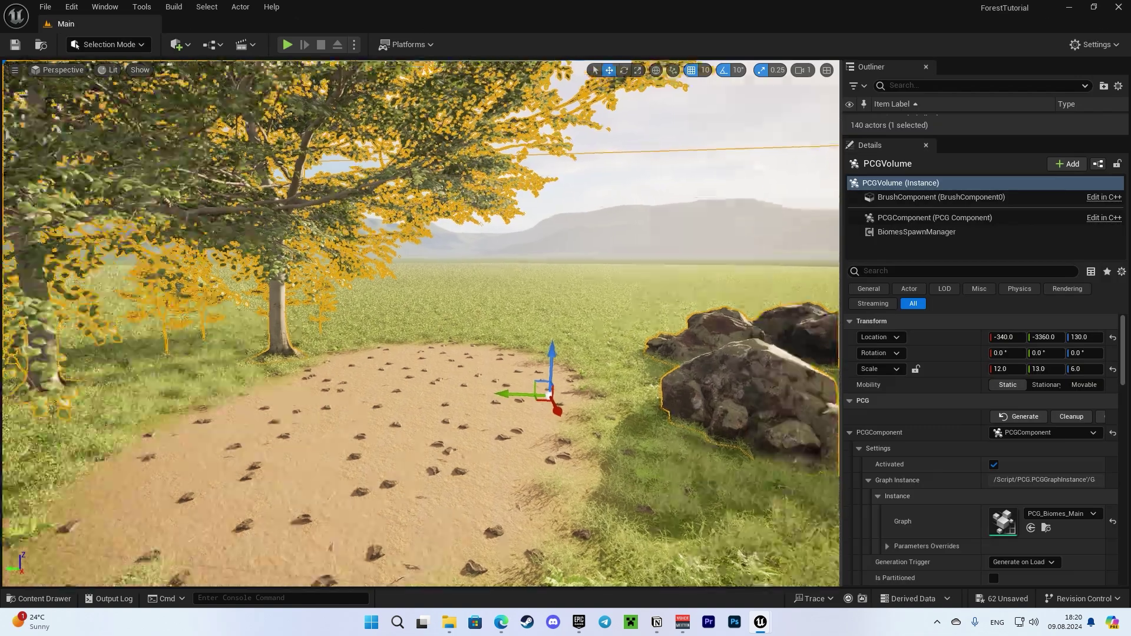
- Set the Noise Scale in the Trees layer's spawn settings to 7 and save the Biomes asset
right_drag(420, 323, 283, 318)
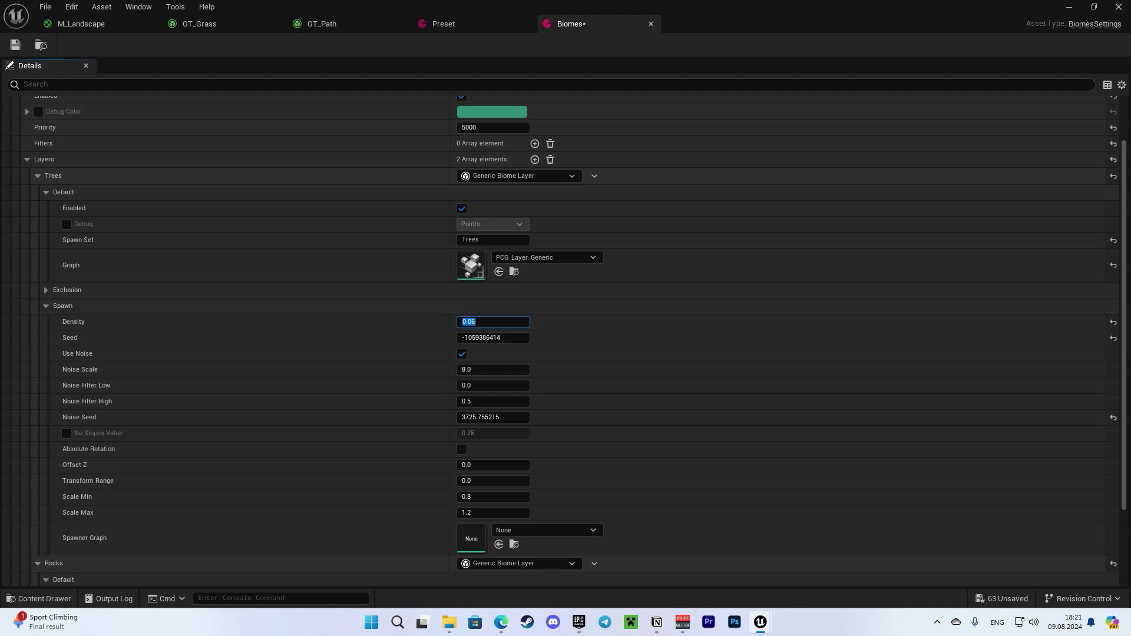
click(481, 371)
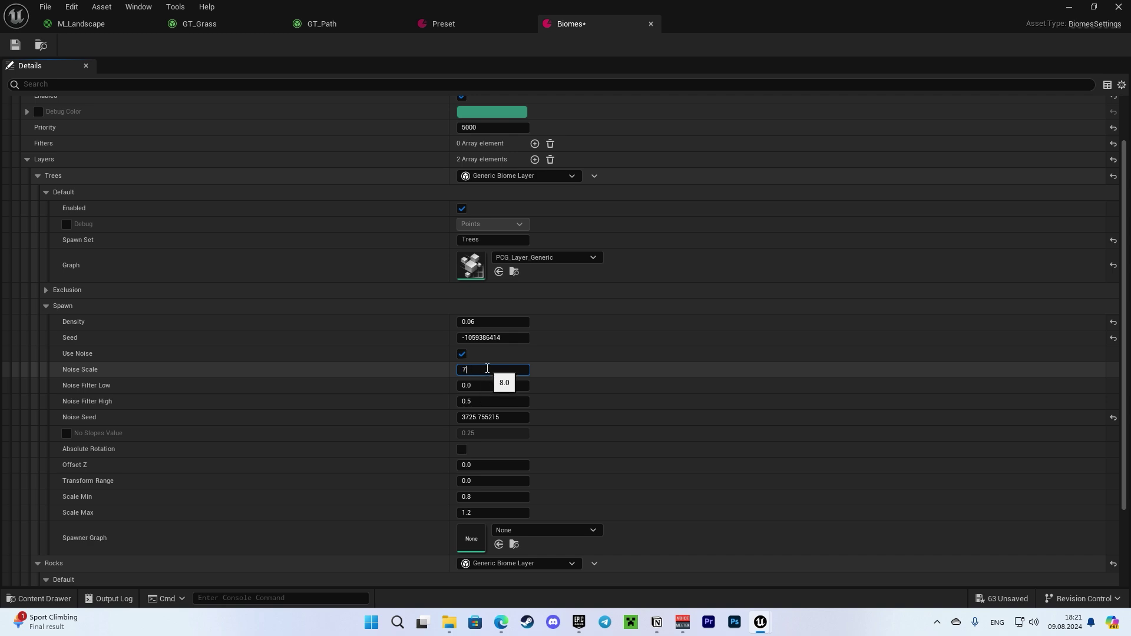
key(ctrl+s)
scroll(78, 460, down, 2)
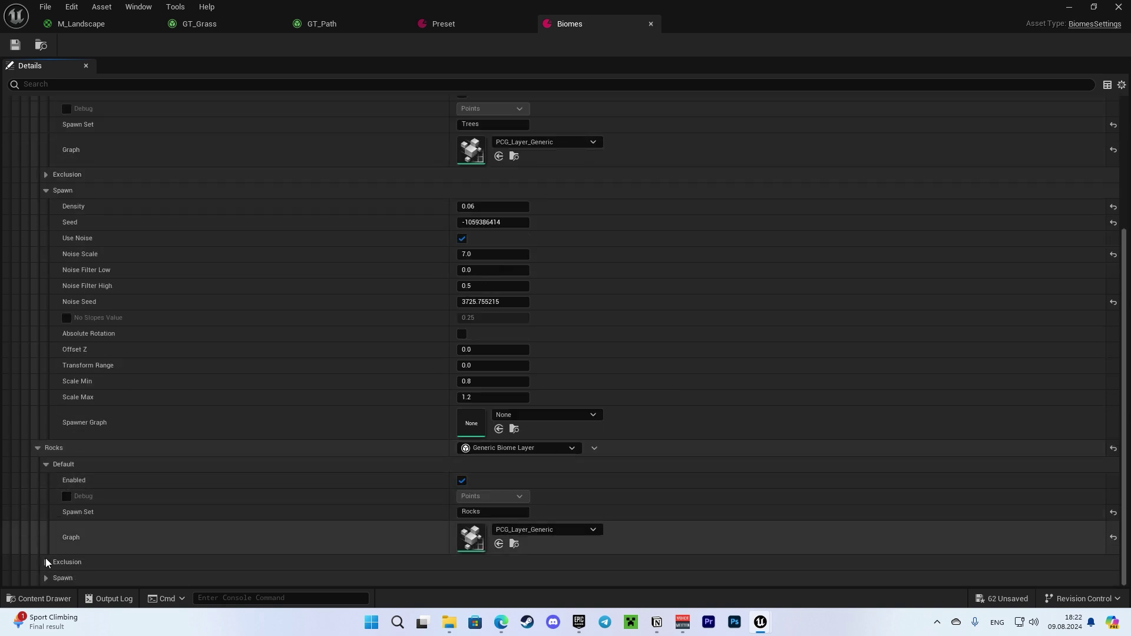
- Move the Rocks layer above the Trees layer in the Forest biome and expand the Trees layer
scroll(226, 468, down, 4)
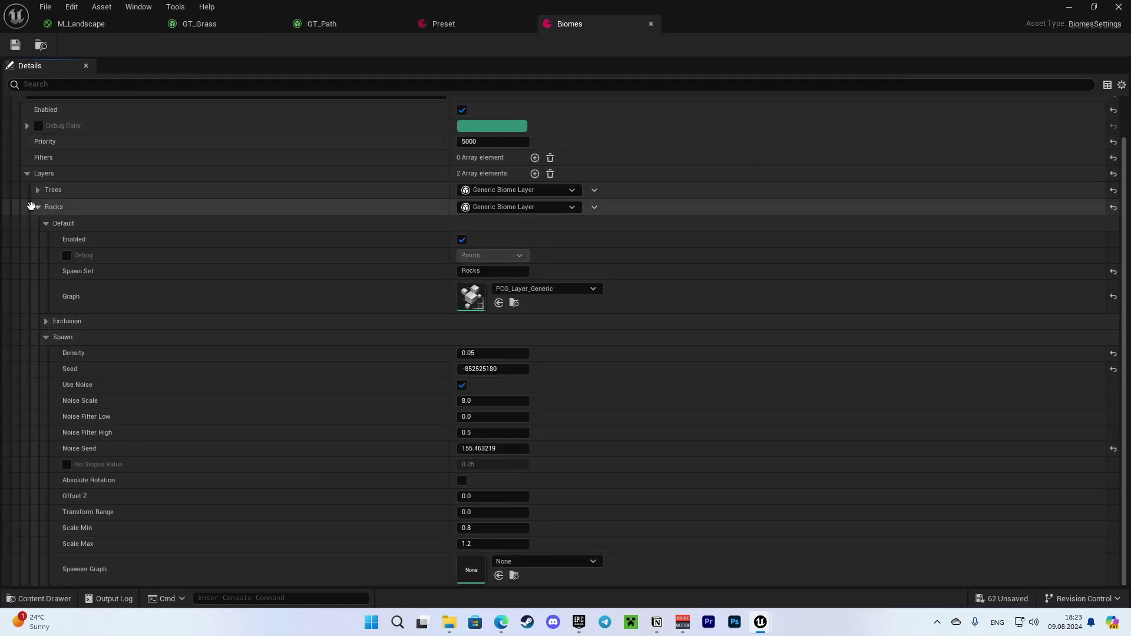
drag(34, 208, 49, 189)
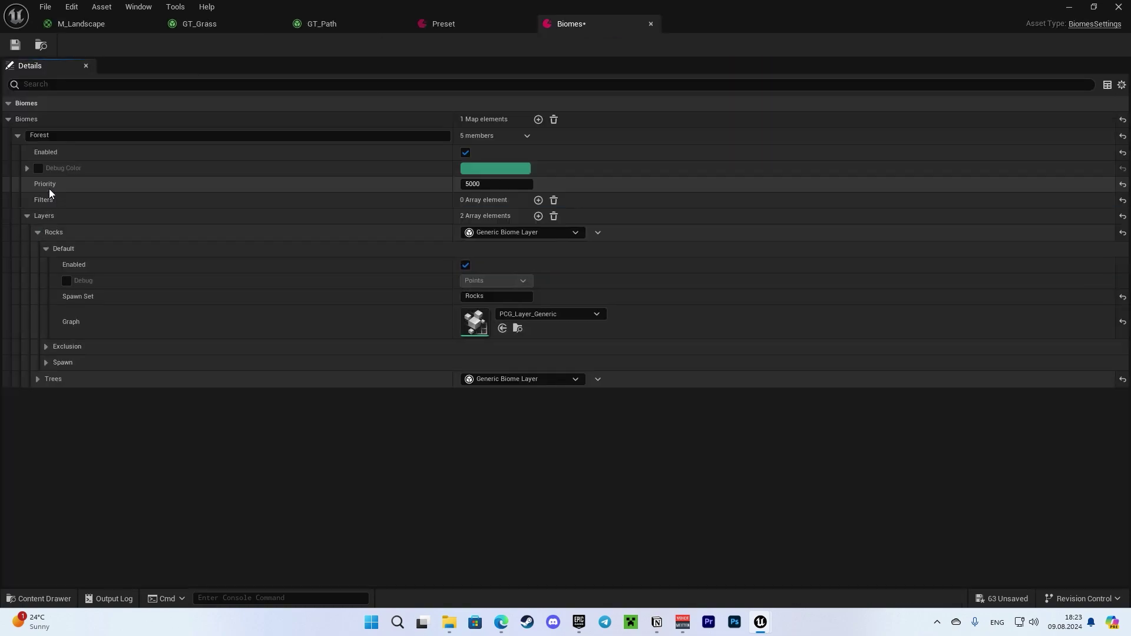
click(37, 379)
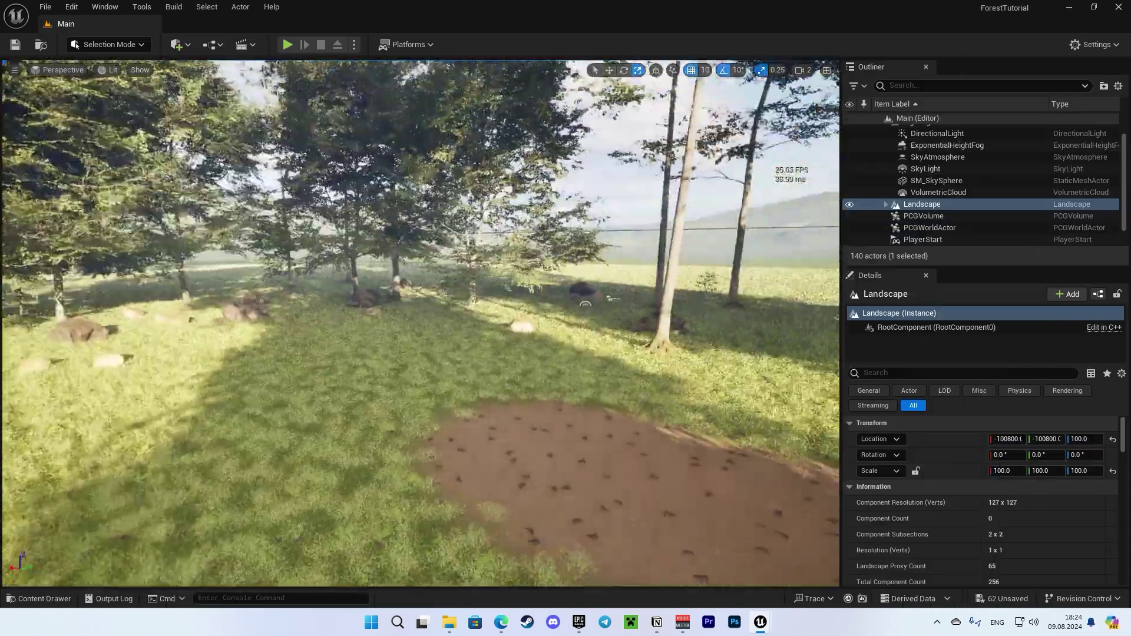
- Enable No Slopes Value and Absolute Rotation in the Trees layer's spawn settings, then return to the level
right_drag(420, 323, 613, 324)
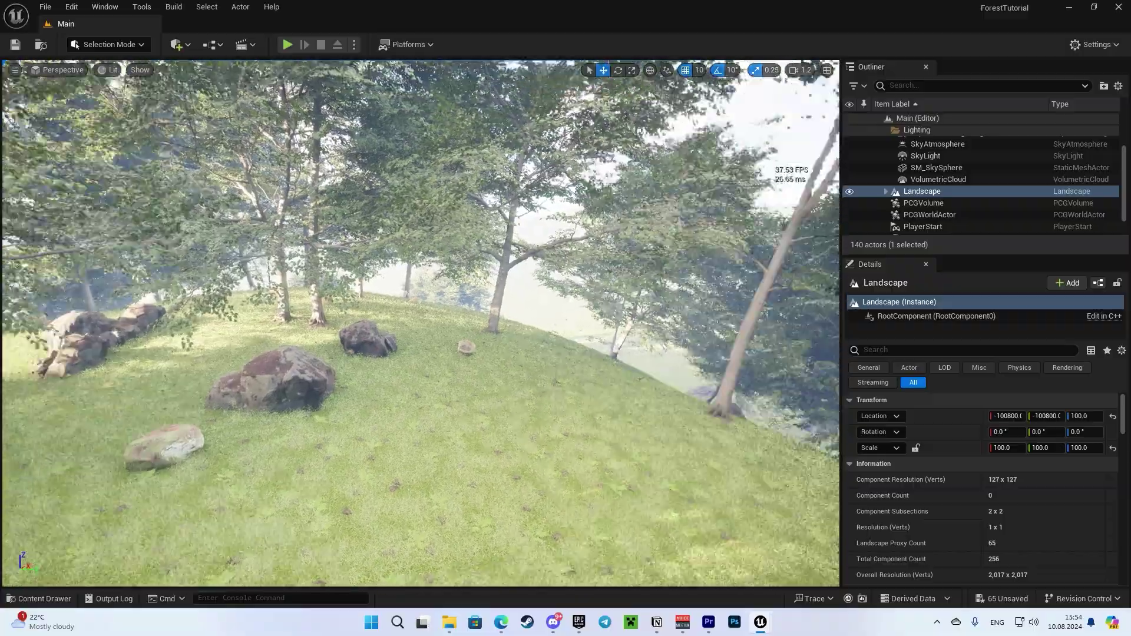
right_drag(421, 323, 539, 315)
right_drag(664, 530, 459, 527)
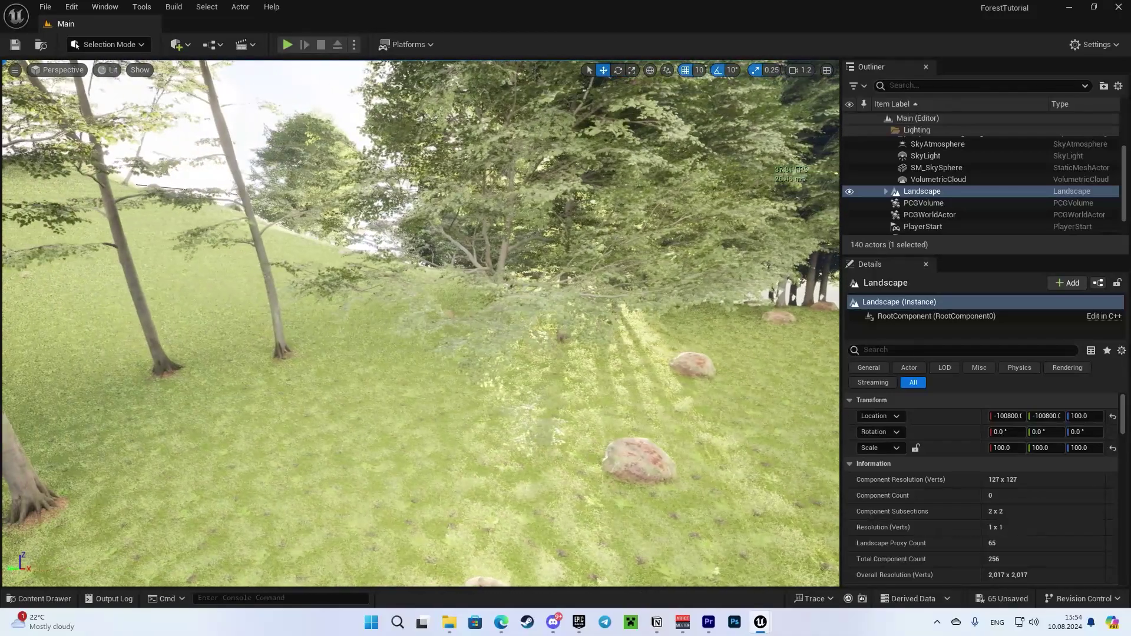
mouse_move(762, 623)
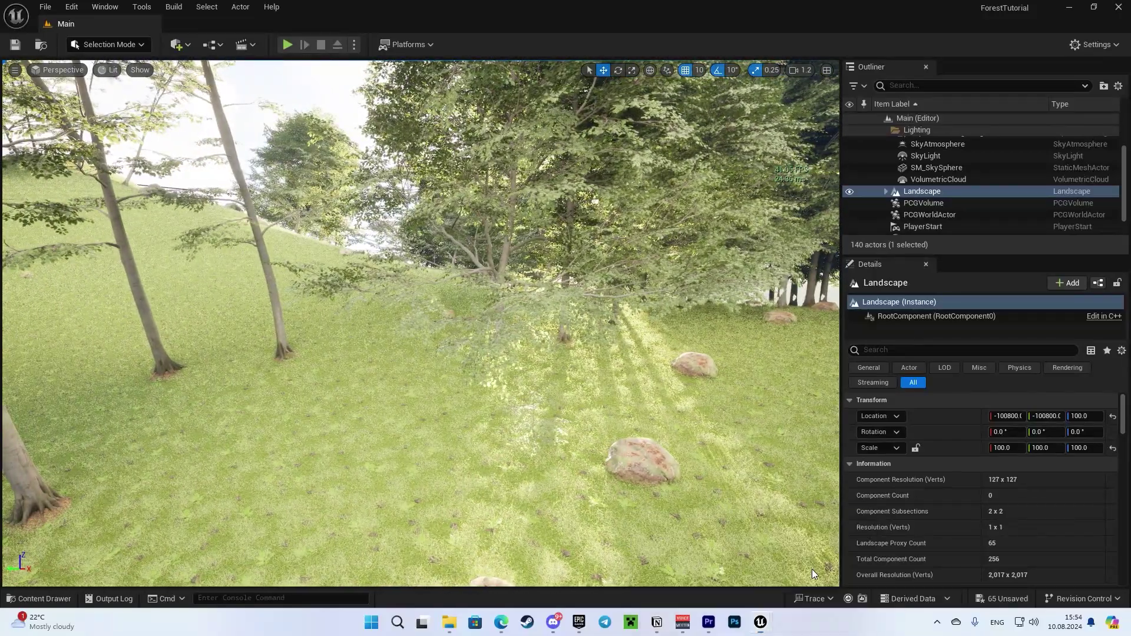
click(816, 568)
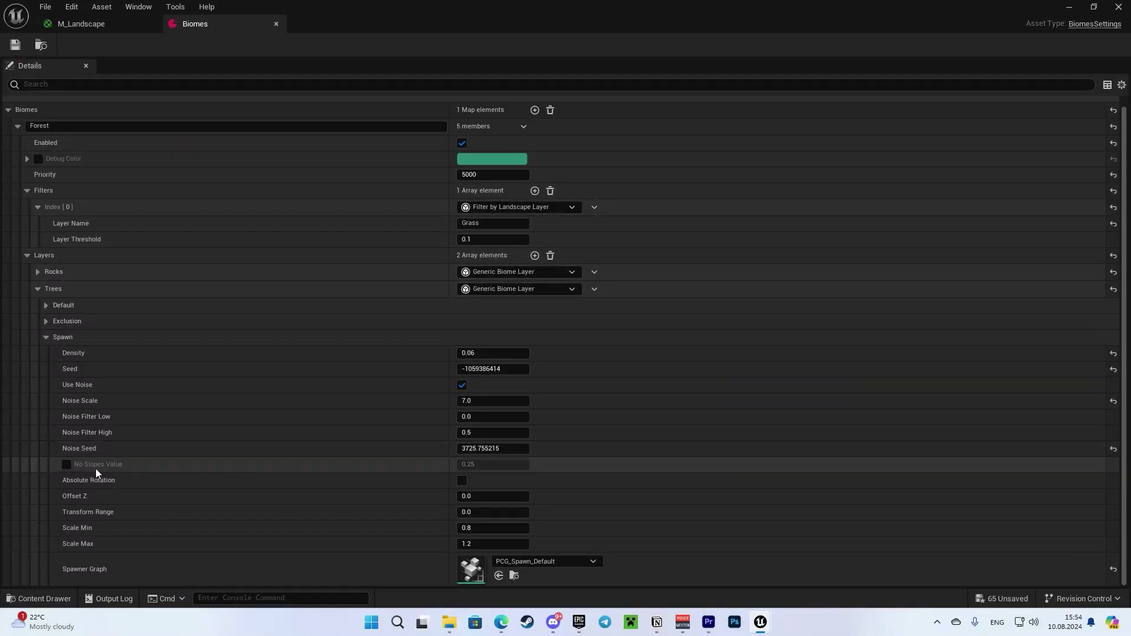
click(70, 465)
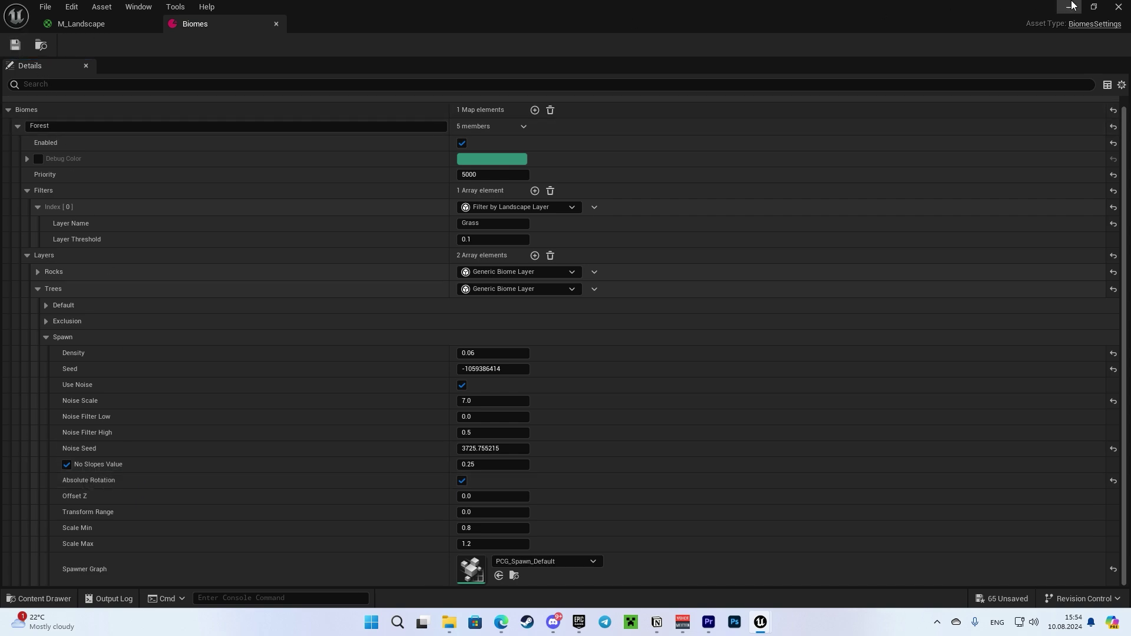
click(1070, 6)
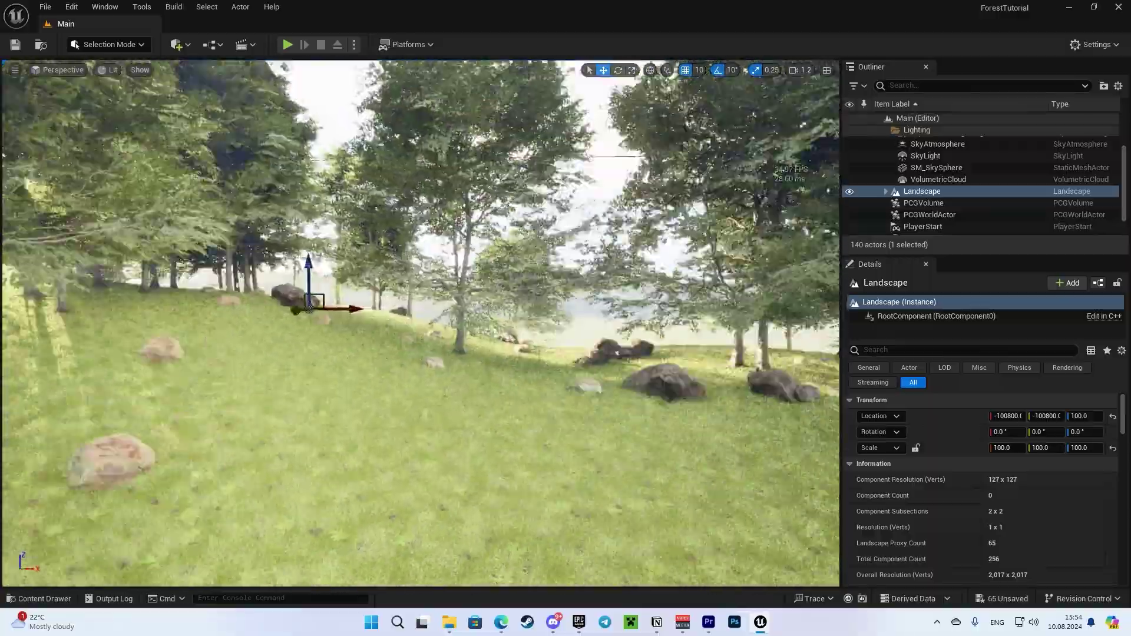
- Paint the Path layer onto the landscape in a strip running past the rocks and between the trees
key(w)
right_drag(421, 324, 194, 345)
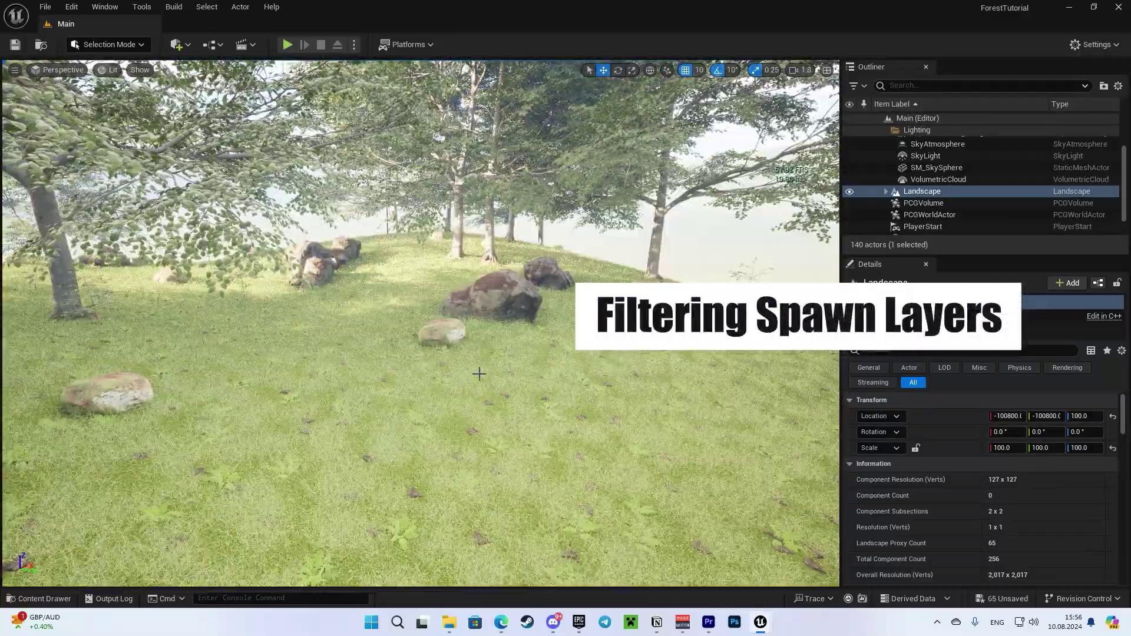
click(139, 45)
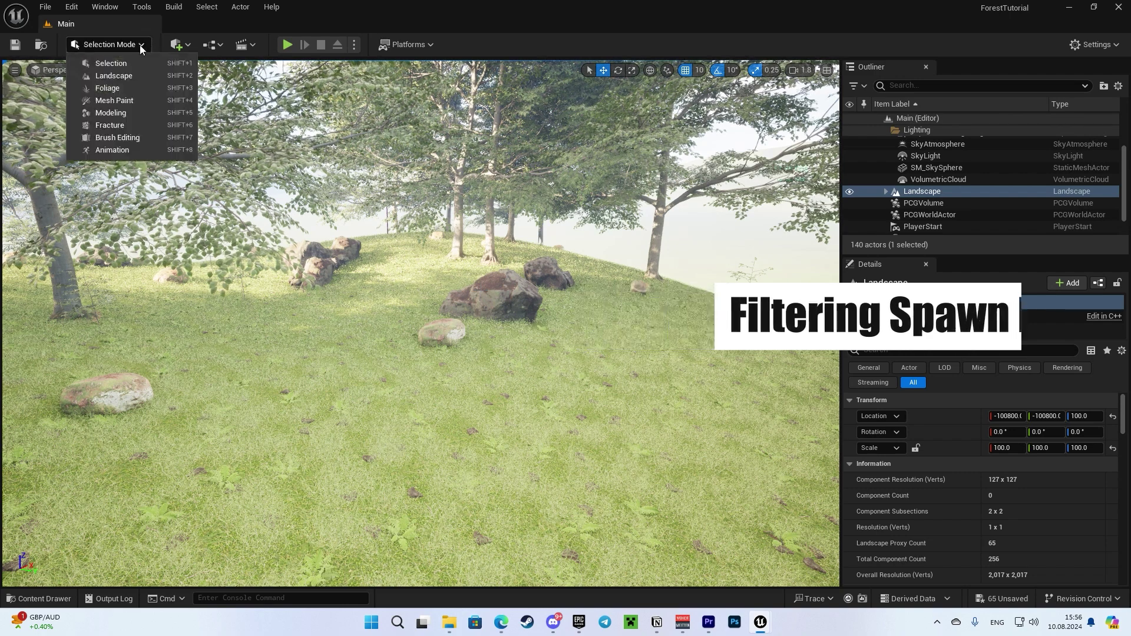
click(121, 74)
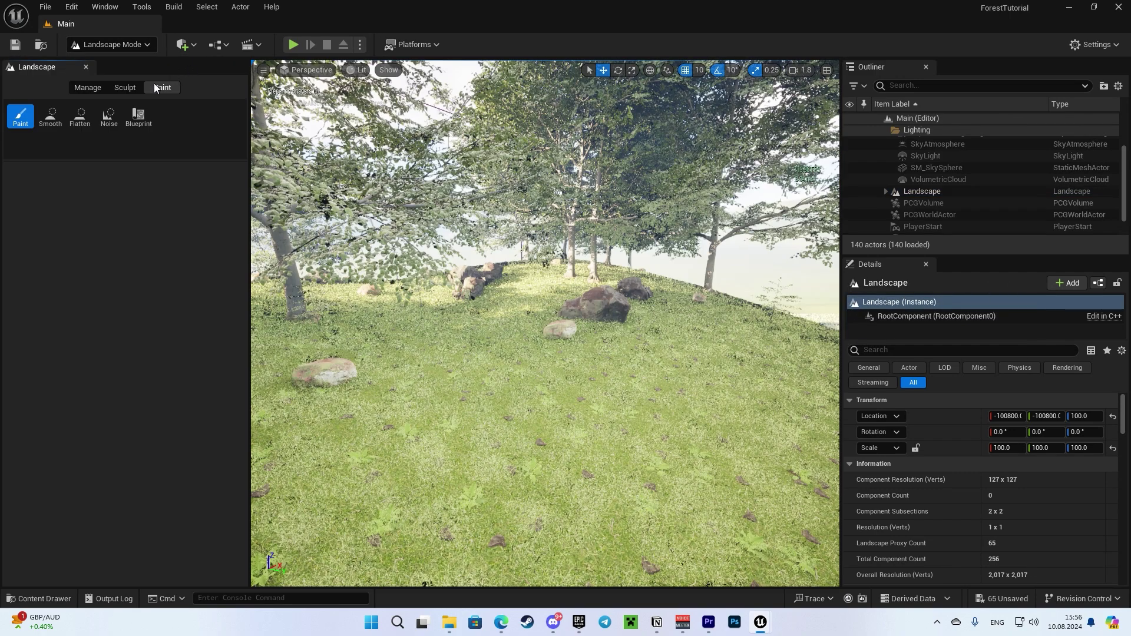
click(71, 459)
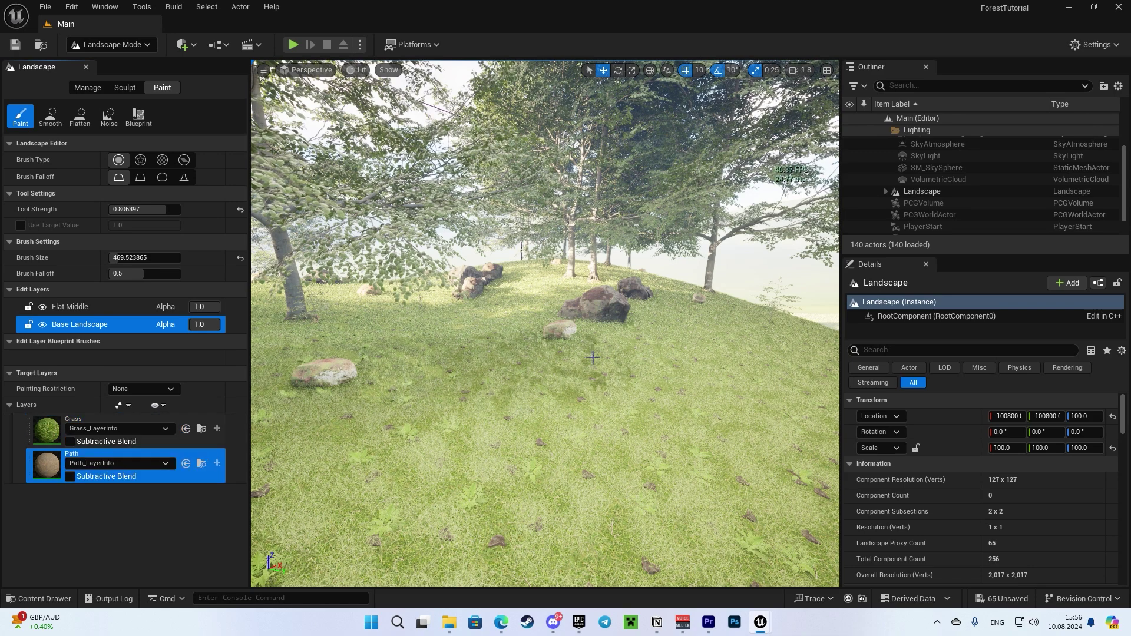
drag(589, 477, 580, 292)
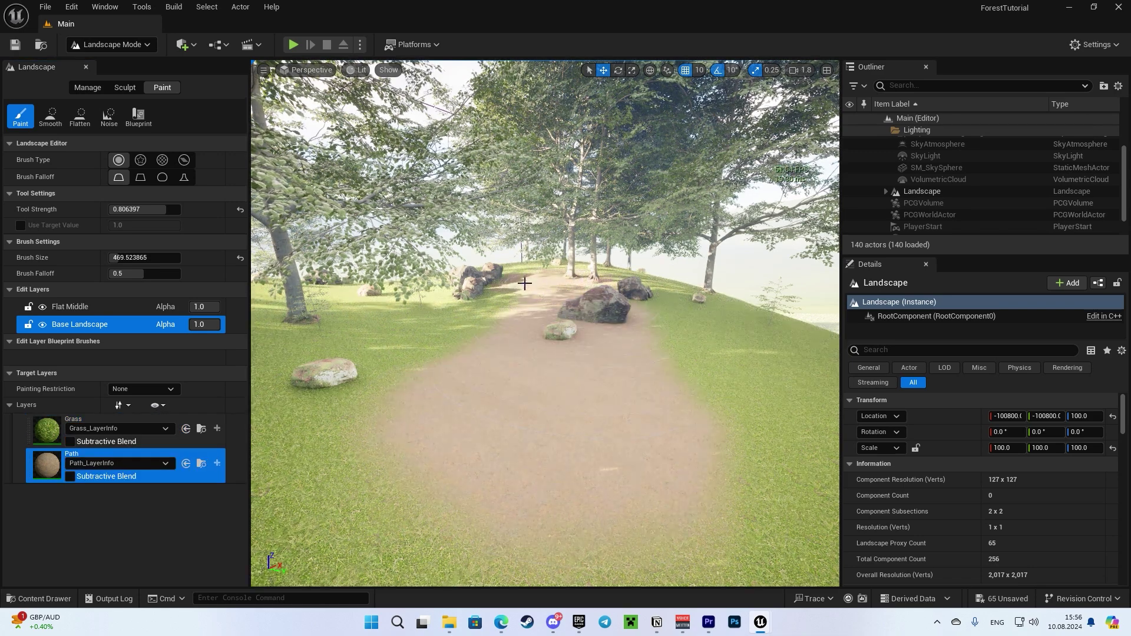
- Return to Selection mode and inspect where trees and rocks spawn relative to the painted path
click(144, 48)
click(146, 64)
right_drag(377, 247, 825, 259)
key(w)
key(w)
scroll(460, 289, down, 1)
key(w)
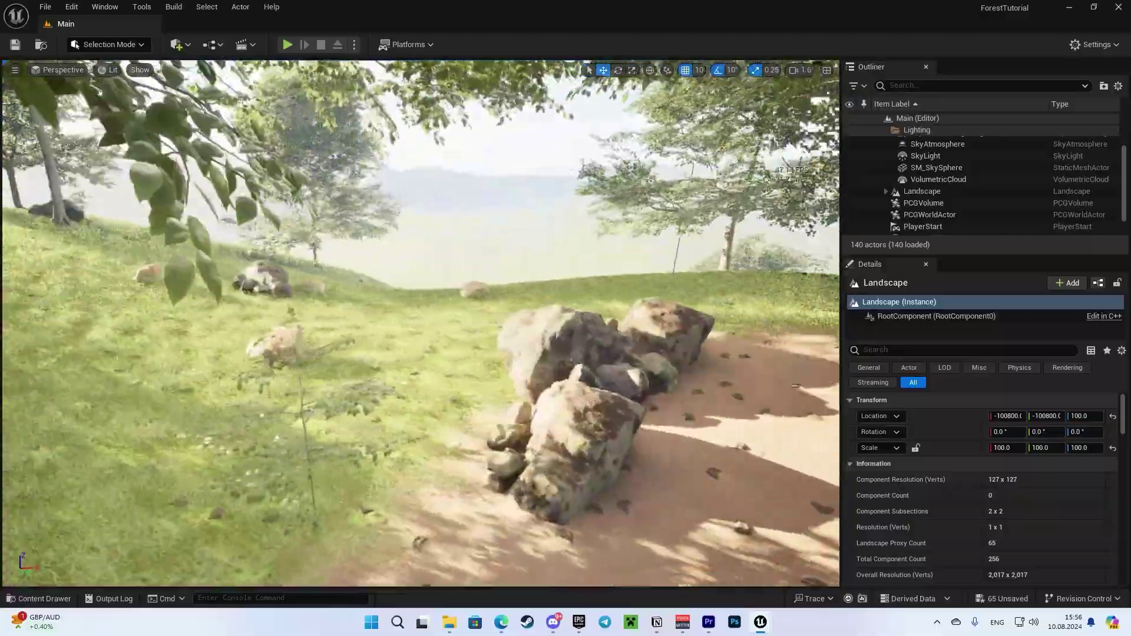
right_drag(424, 262, 388, 427)
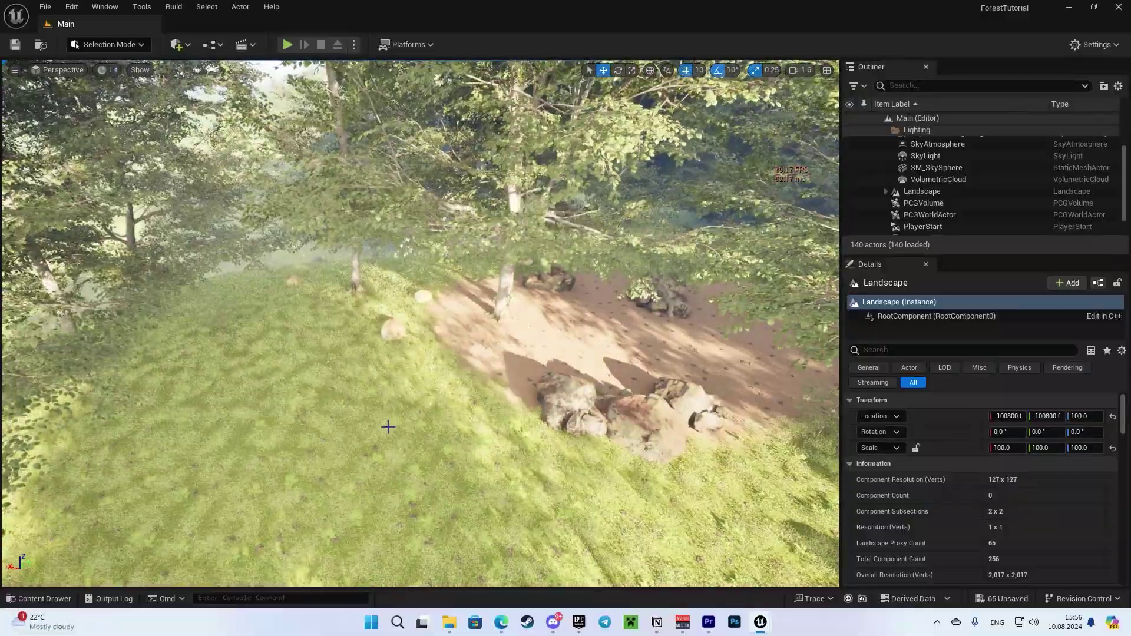
right_drag(432, 348, 406, 365)
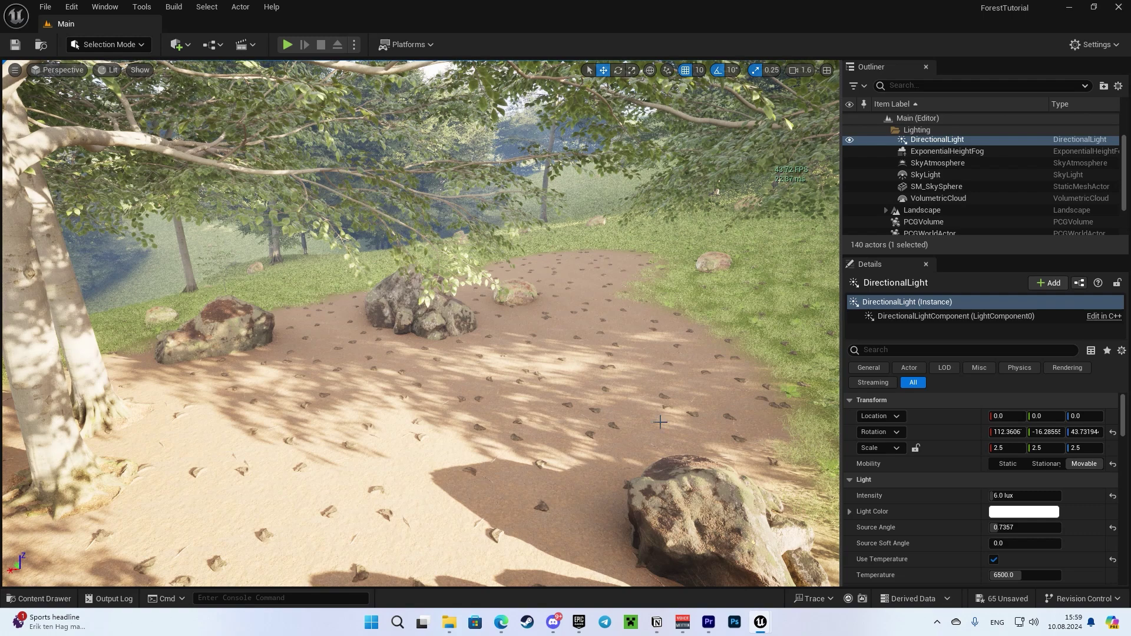
- Add a Filter by Landscape Layer entry to the Forest biome's filters in the Biomes asset
mouse_move(769, 621)
click(802, 564)
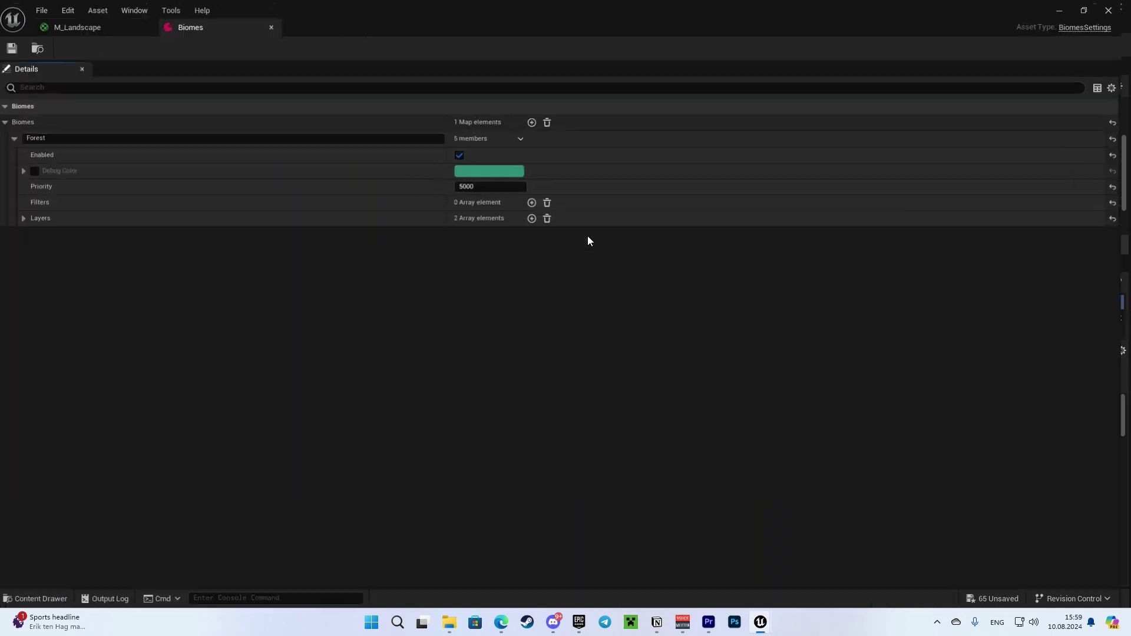
click(538, 199)
click(515, 216)
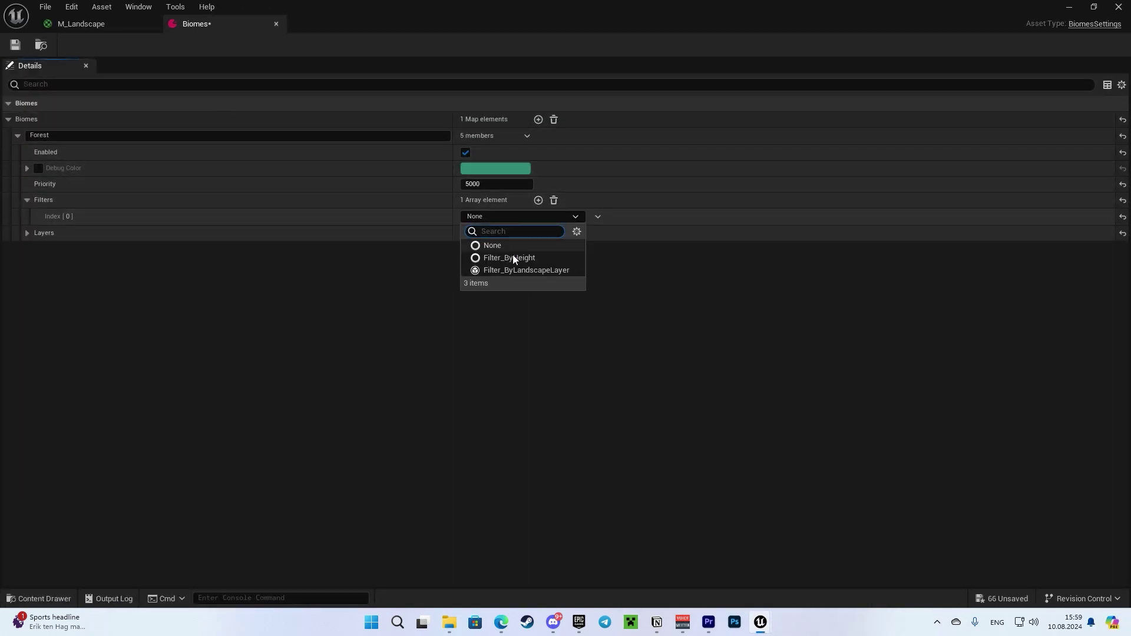
click(546, 271)
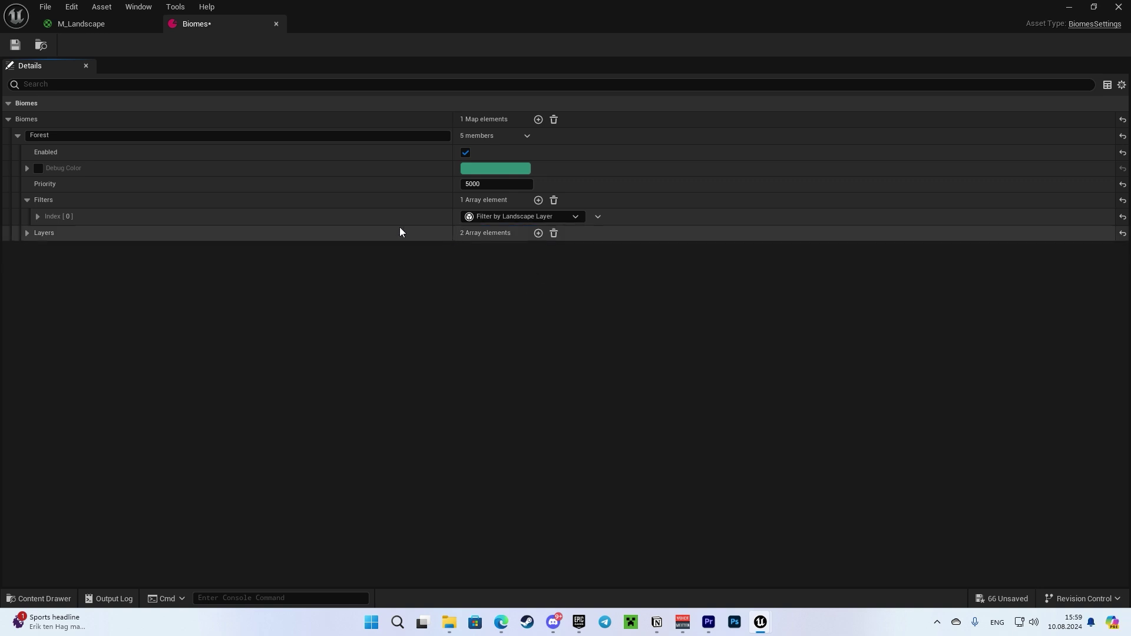
- Set the landscape filter's Layer Name to Grass and save the Biomes asset
click(38, 216)
click(501, 233)
text(Grass)
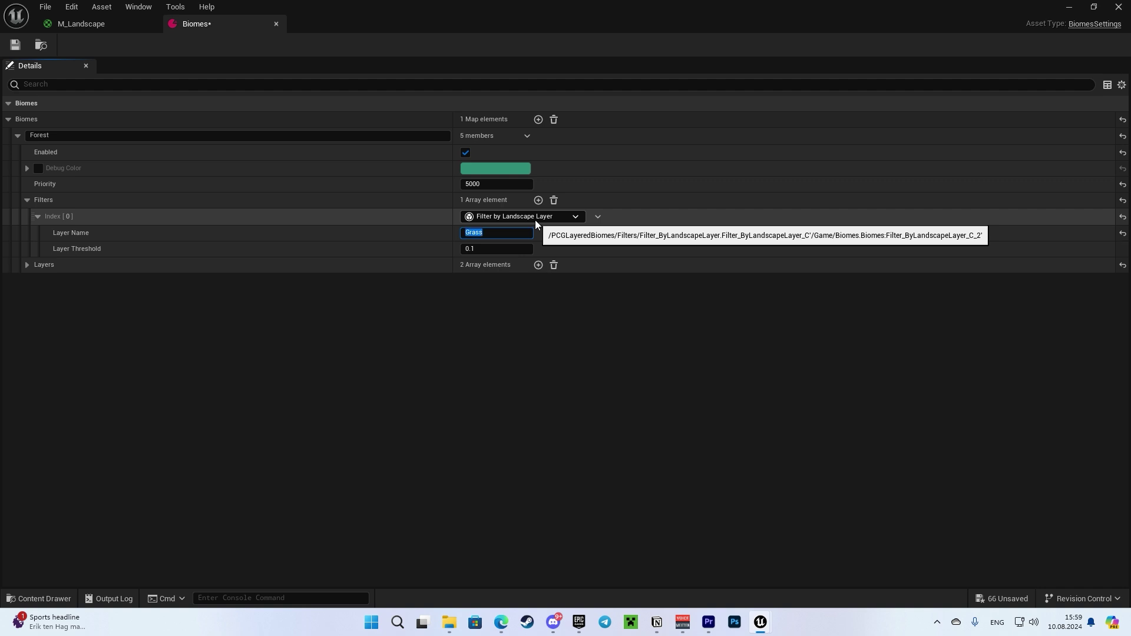
click(15, 45)
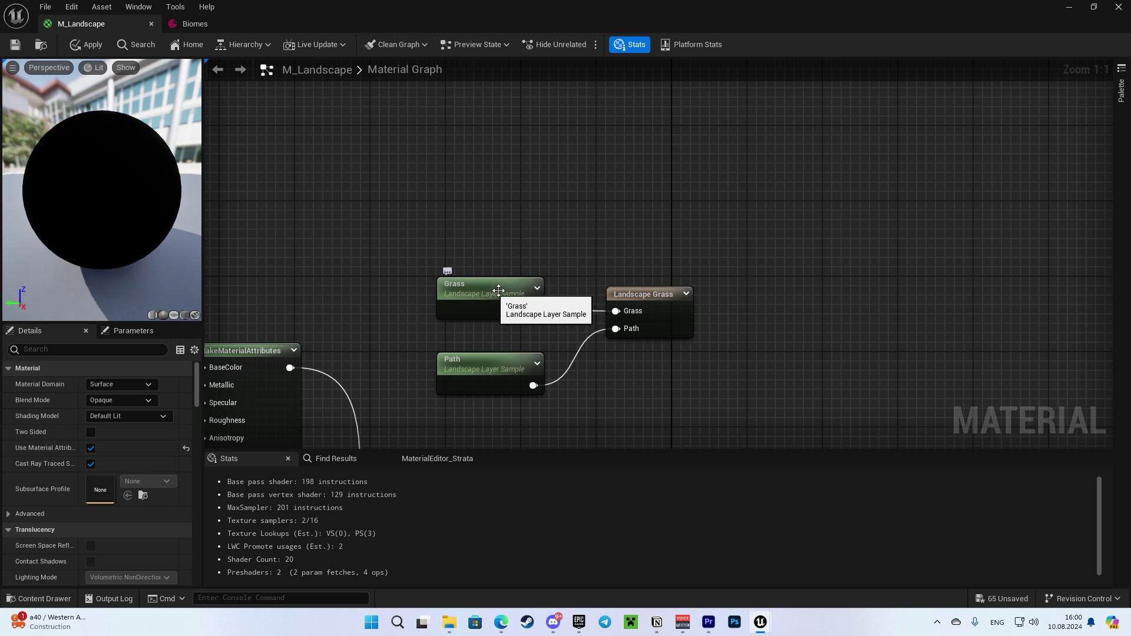
- Check the parameter names of the Grass and Path Landscape Layer Sample nodes in M_Landscape
drag(435, 211, 536, 250)
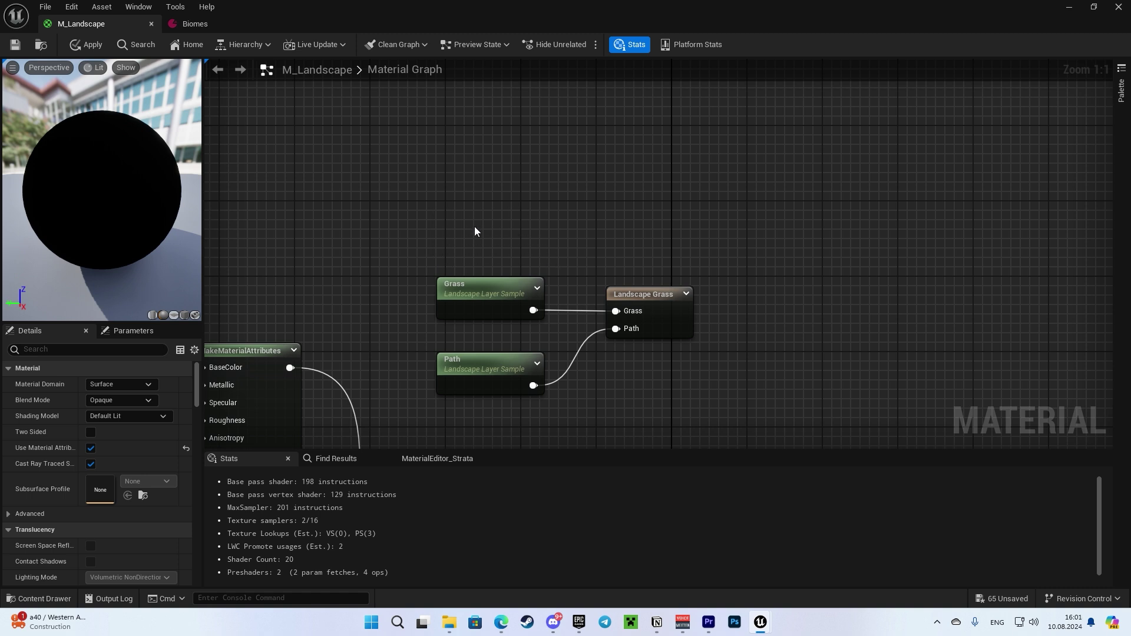
click(473, 303)
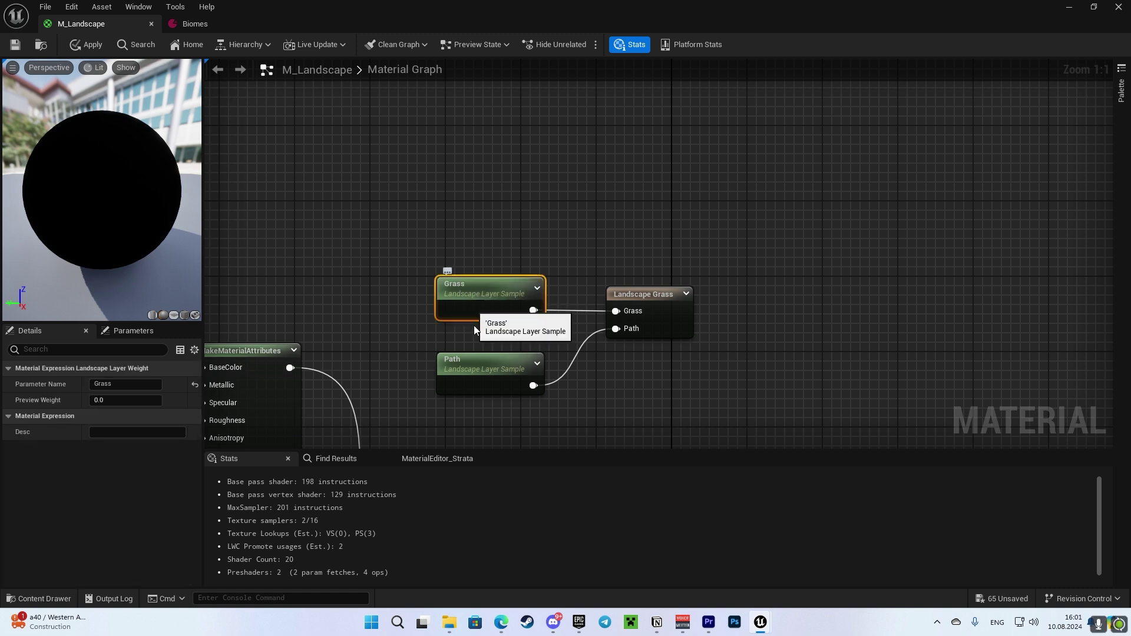
click(478, 377)
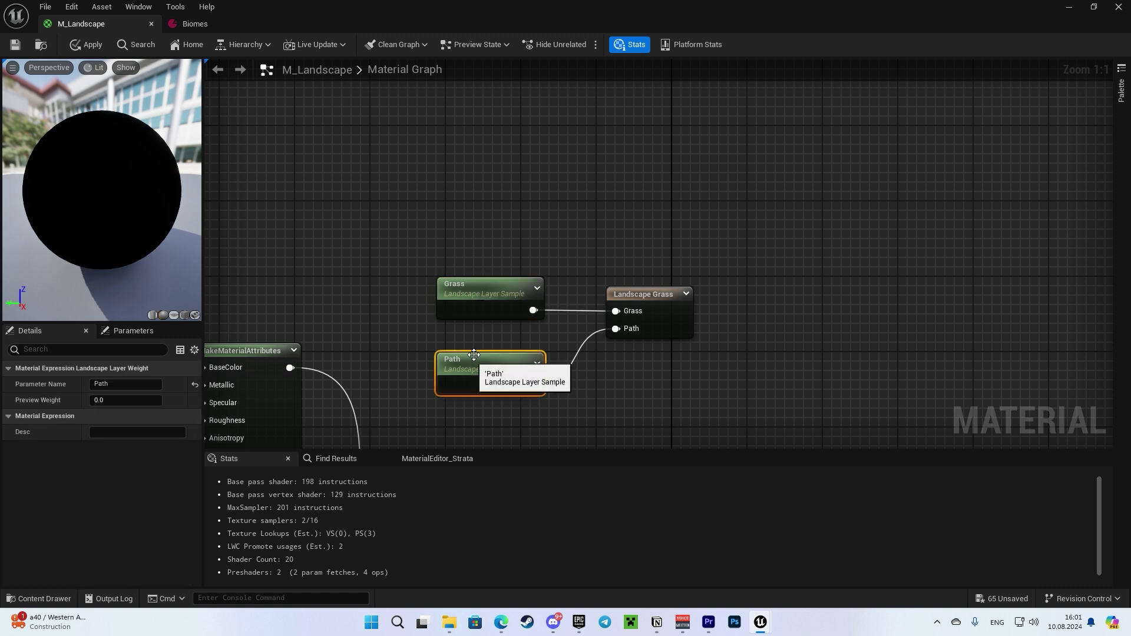
click(612, 210)
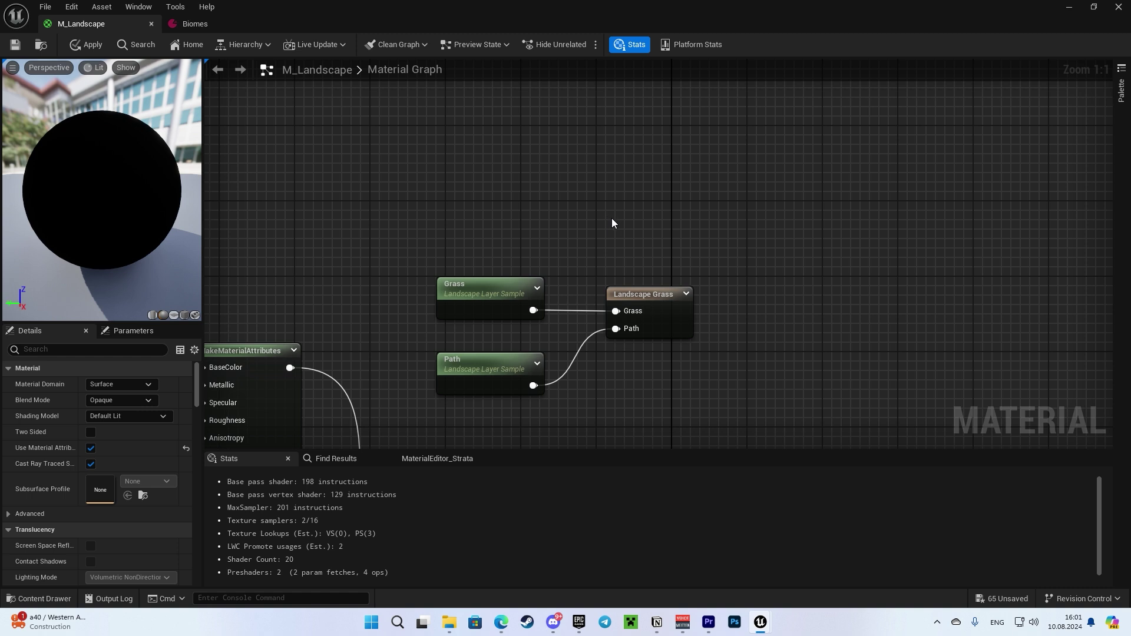
- Add a Landscape Physical Material Output node to the M_Landscape graph and give it two inputs
right_click(608, 221)
text(physical mat)
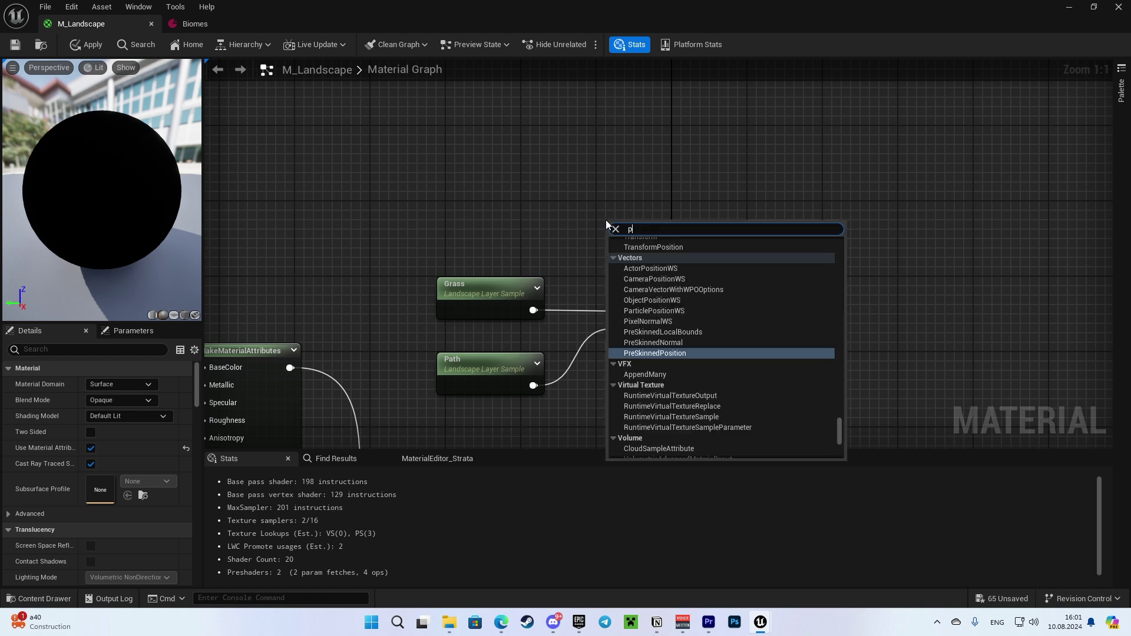
key(Return)
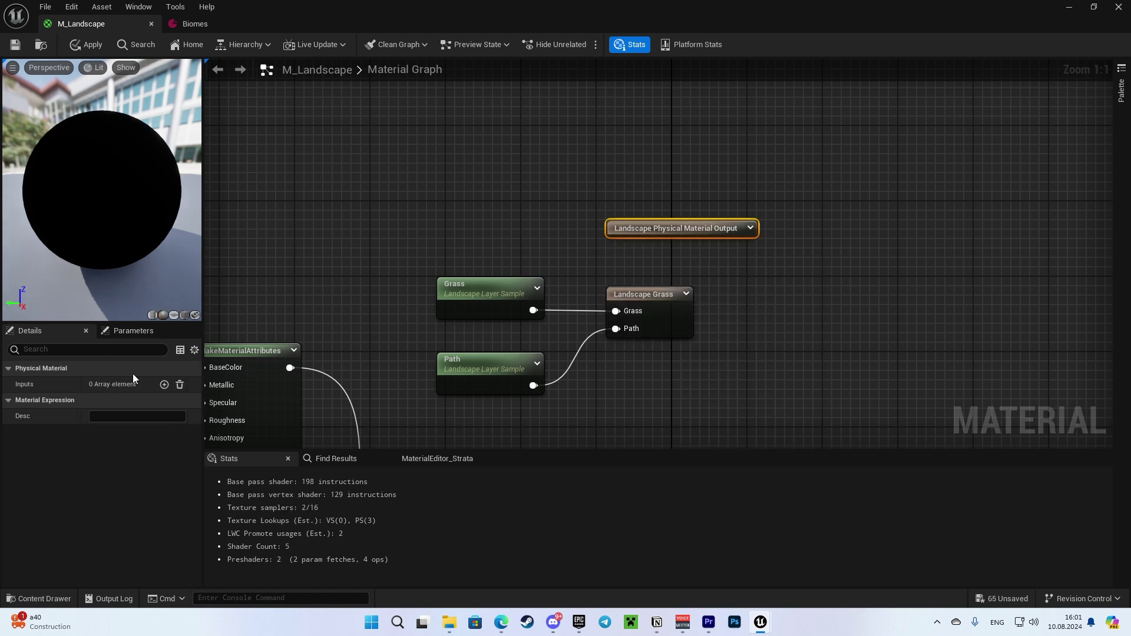
click(164, 384)
click(164, 384)
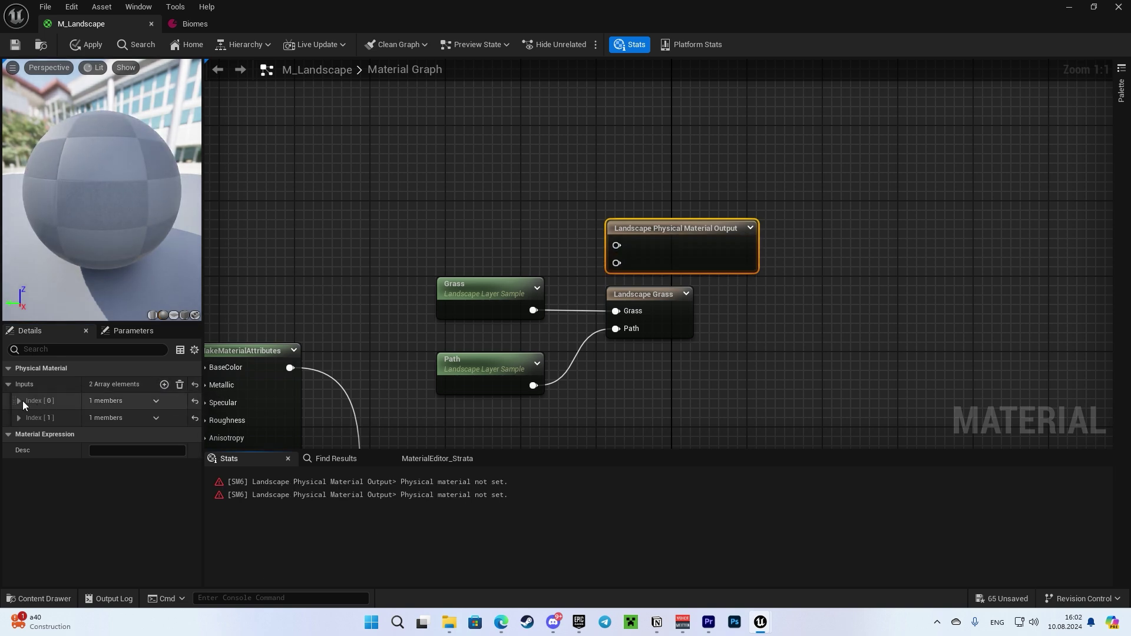
- Assign the Grass physical material to the first input of the Landscape Physical Material Output node and Path to the second
click(20, 402)
drag(127, 322, 127, 167)
key(ctrl+space)
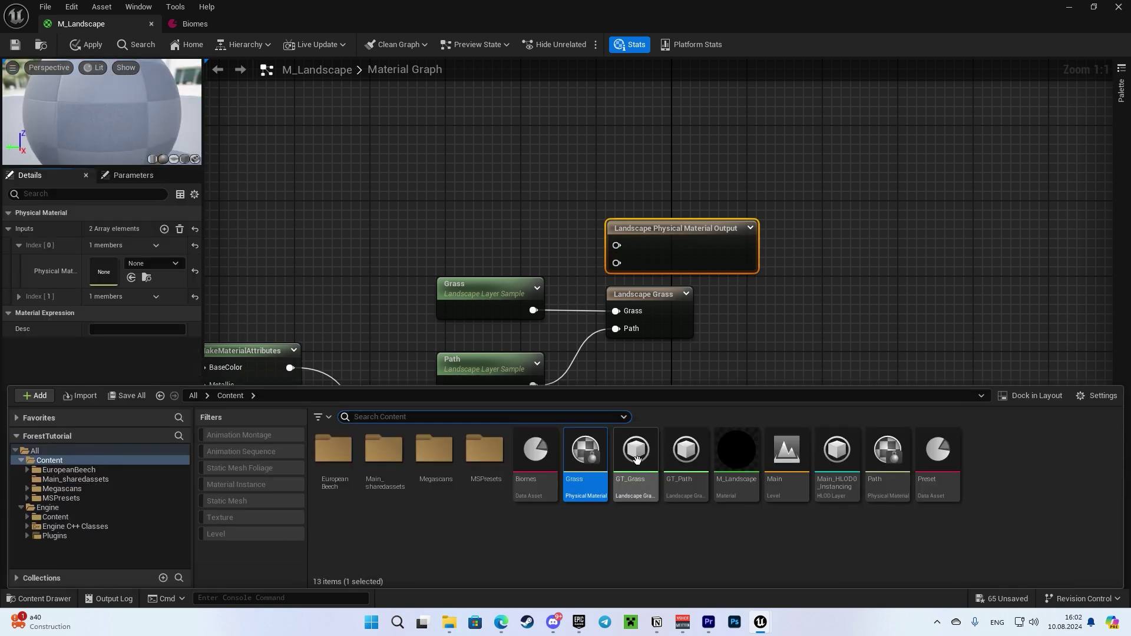
drag(596, 459, 104, 272)
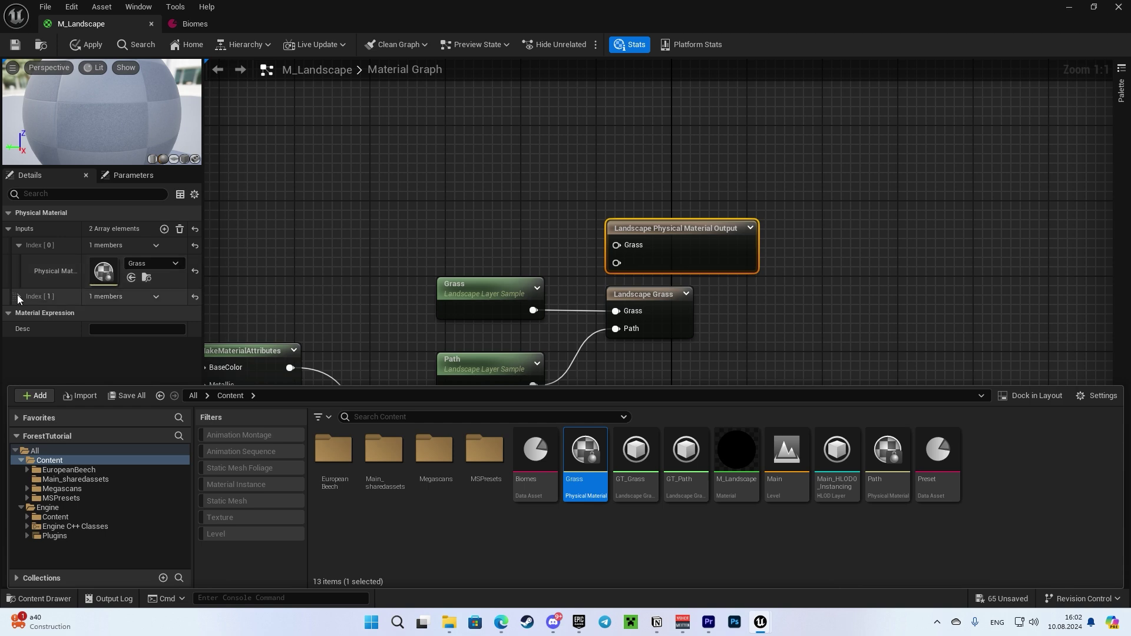
click(19, 296)
key(ctrl+space)
drag(887, 454, 139, 311)
- Connect the Grass and Path layer samples to the matching inputs of the Landscape Physical Material Output node
click(550, 265)
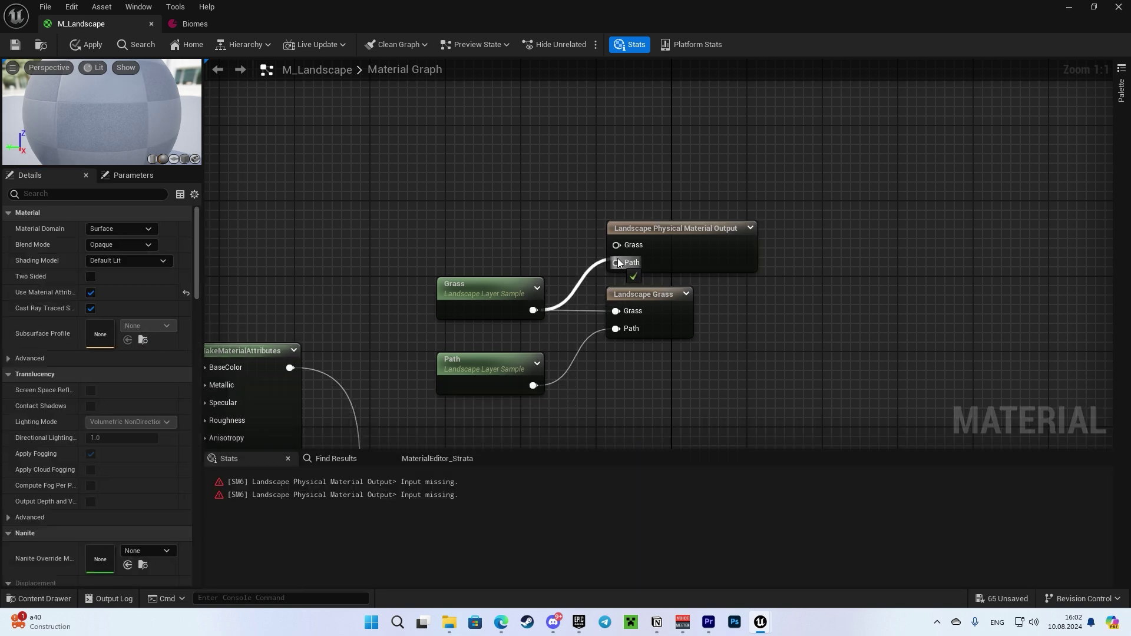
drag(618, 262, 620, 245)
drag(534, 386, 621, 264)
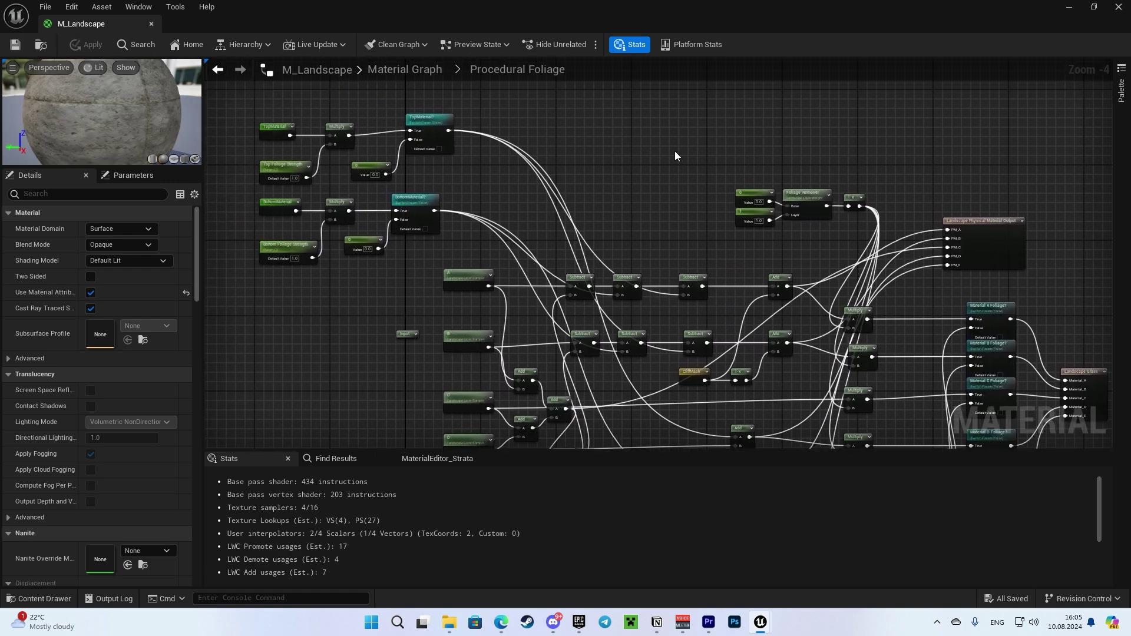
- Examine how the Procedural Foliage graph's layer weights feed its Landscape Physical Material Output and Landscape Grass nodes
right_drag(672, 151, 474, 119)
right_drag(874, 256, 774, 166)
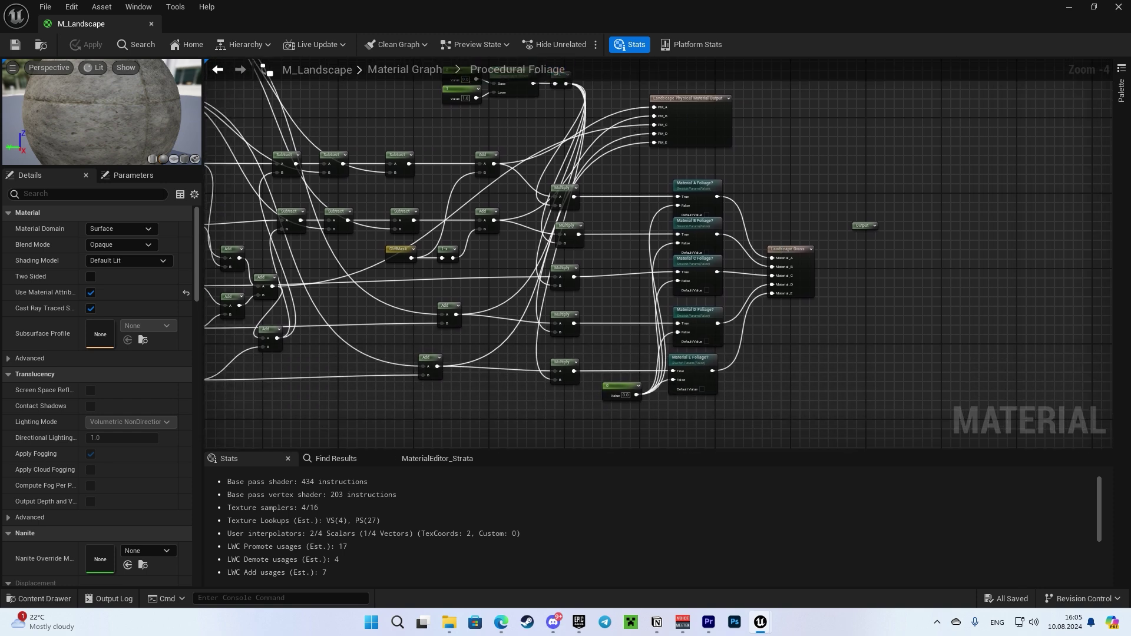
right_drag(624, 151, 657, 219)
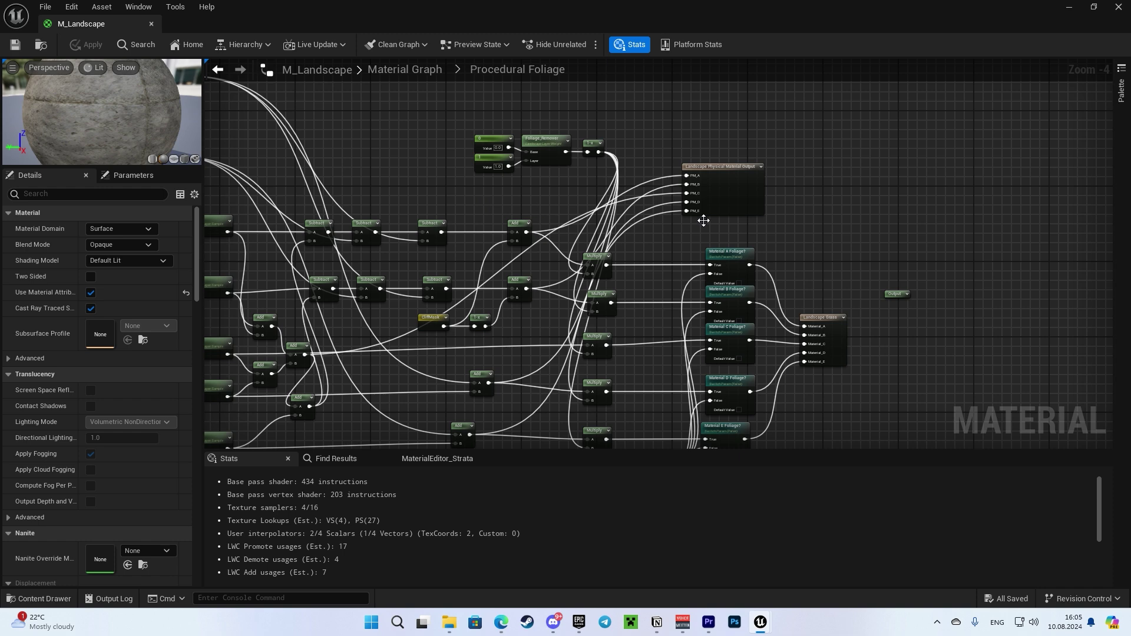
scroll(808, 318, up, 4)
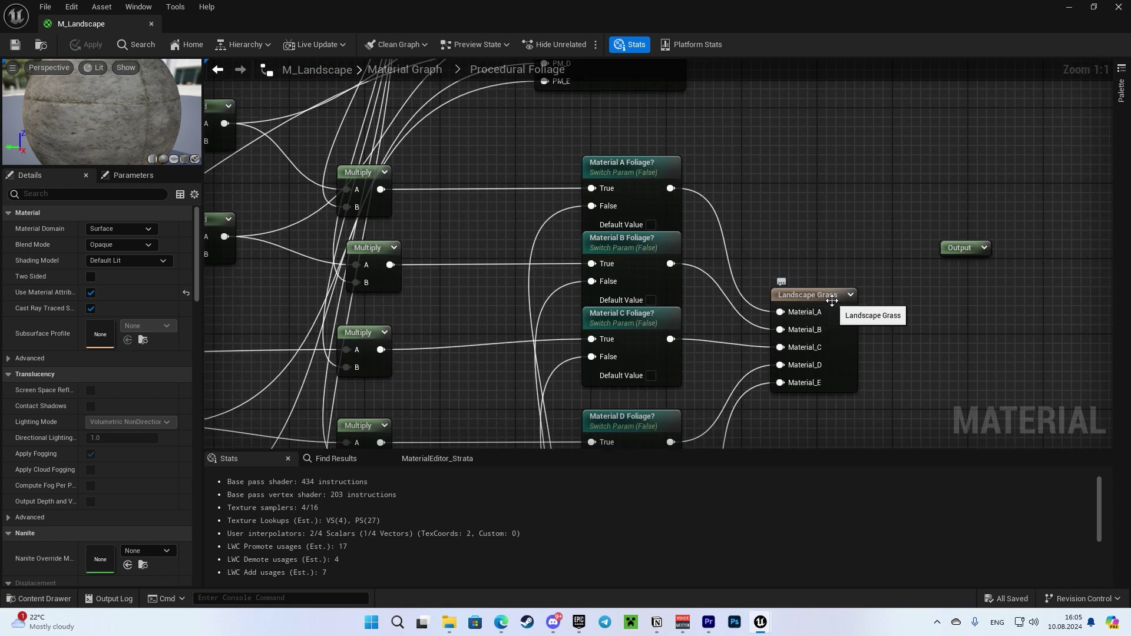
right_drag(799, 200, 723, 135)
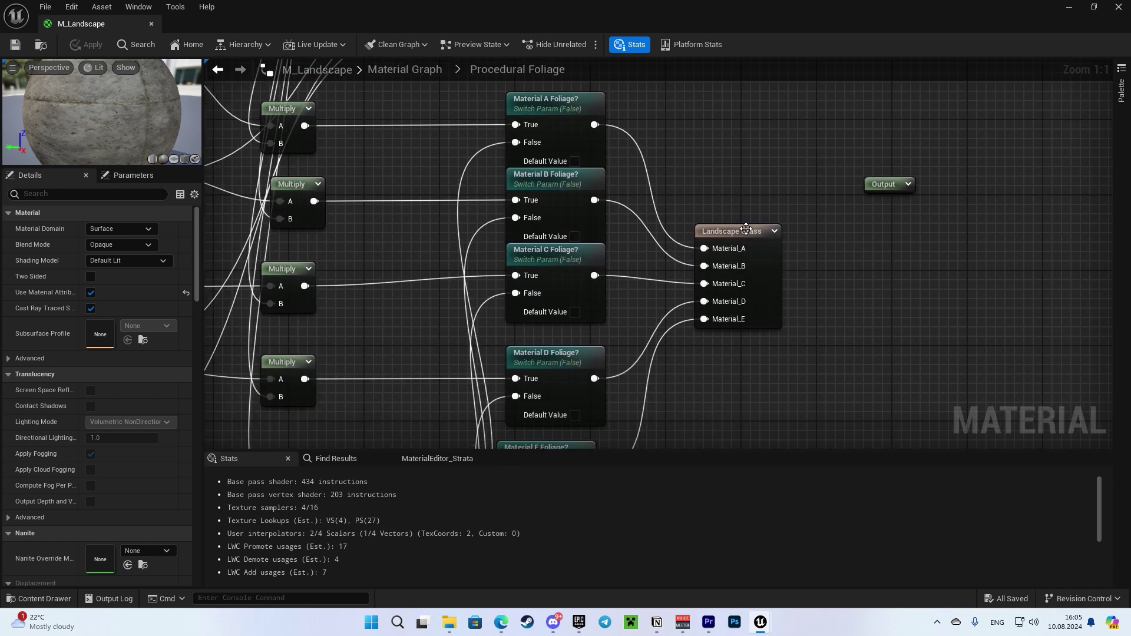
right_drag(755, 238, 795, 284)
right_drag(662, 118, 765, 313)
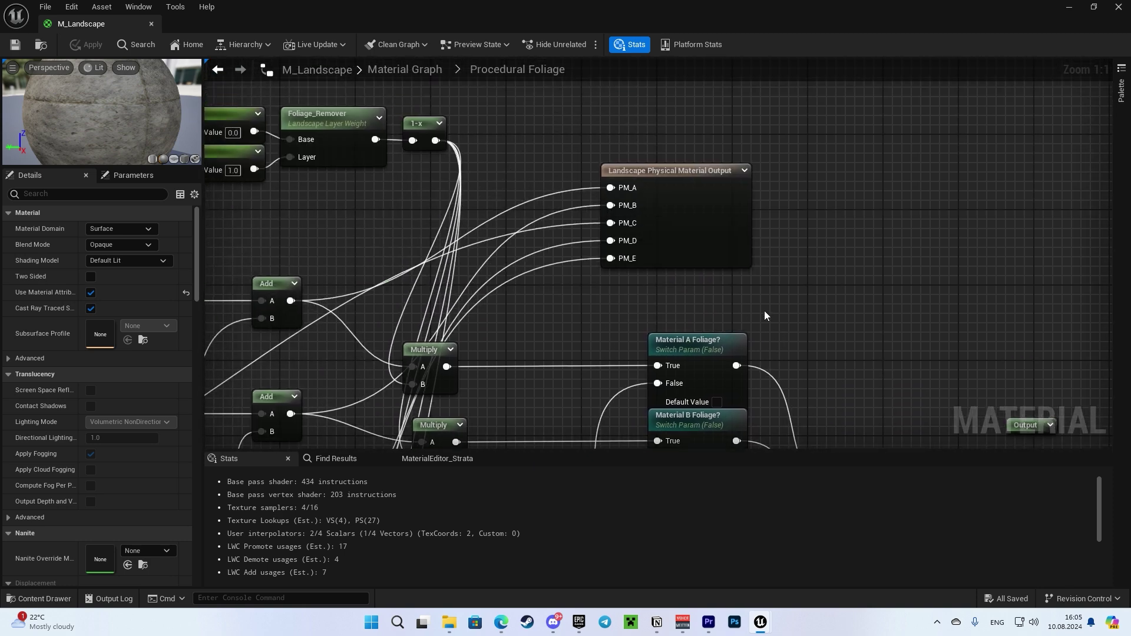
click(698, 218)
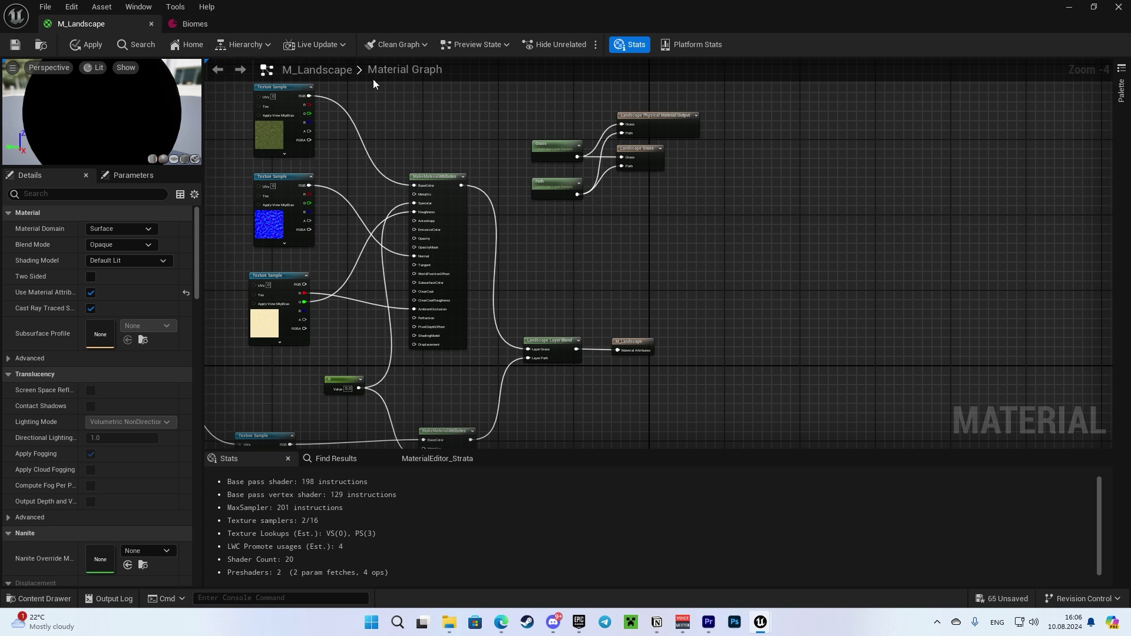
- Check the Grass and Path connections to the physical material and grass output nodes, and switch to the Biomes asset
right_drag(470, 113, 405, 180)
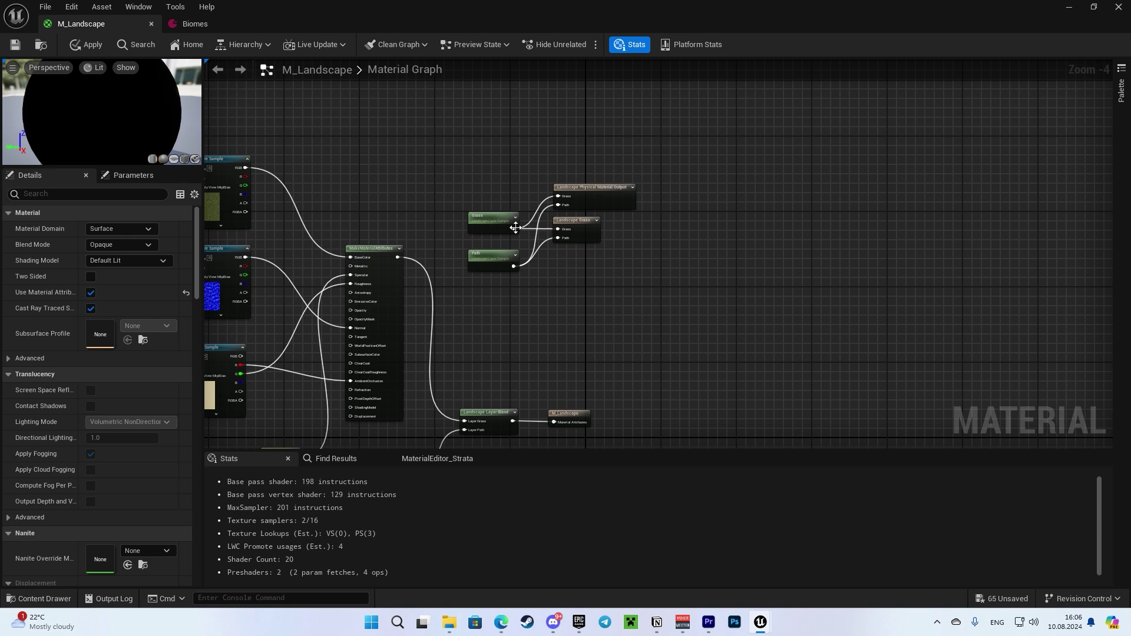
scroll(515, 228, up, 3)
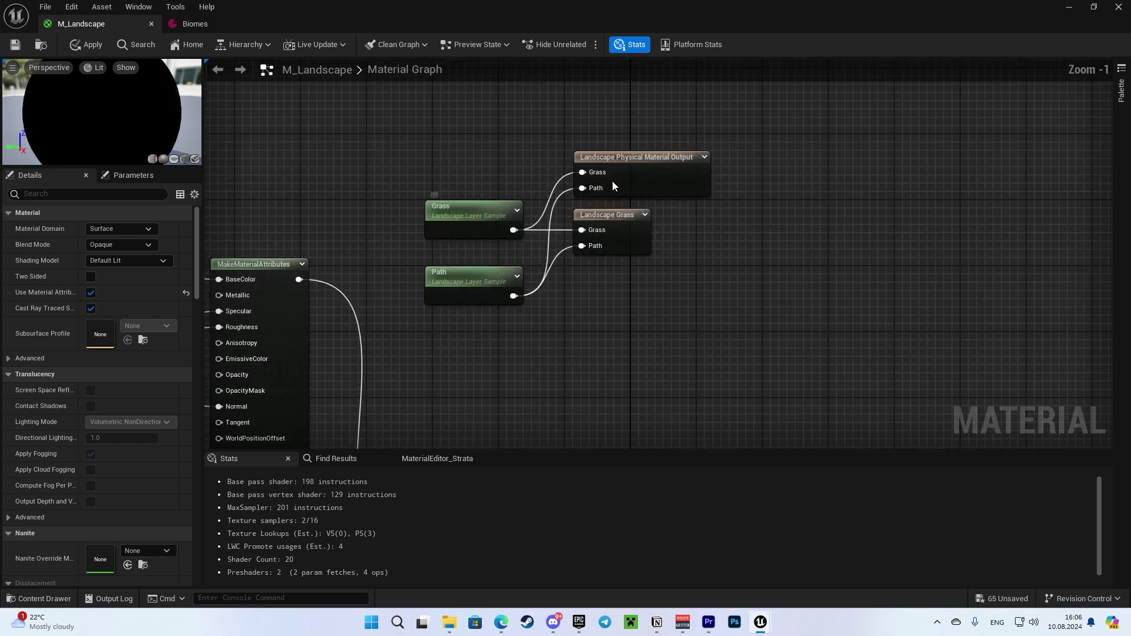
click(210, 22)
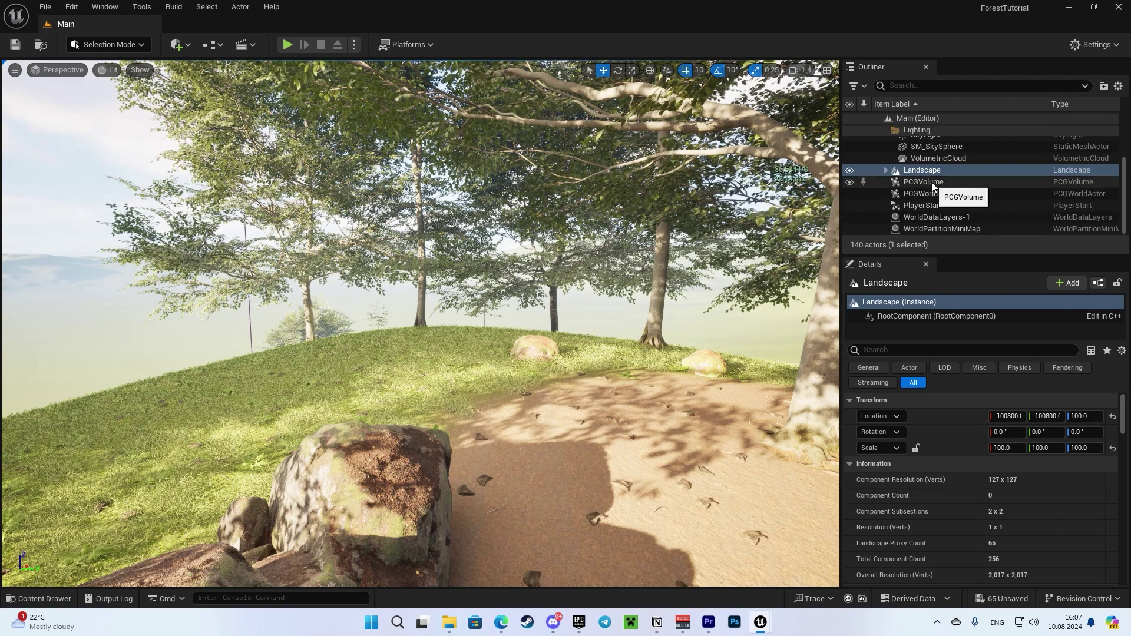
- Open the PCGVolume's PCG_Biomes_Main graph and check the Get Physical Material setting on both Get Landscape Data nodes
click(933, 183)
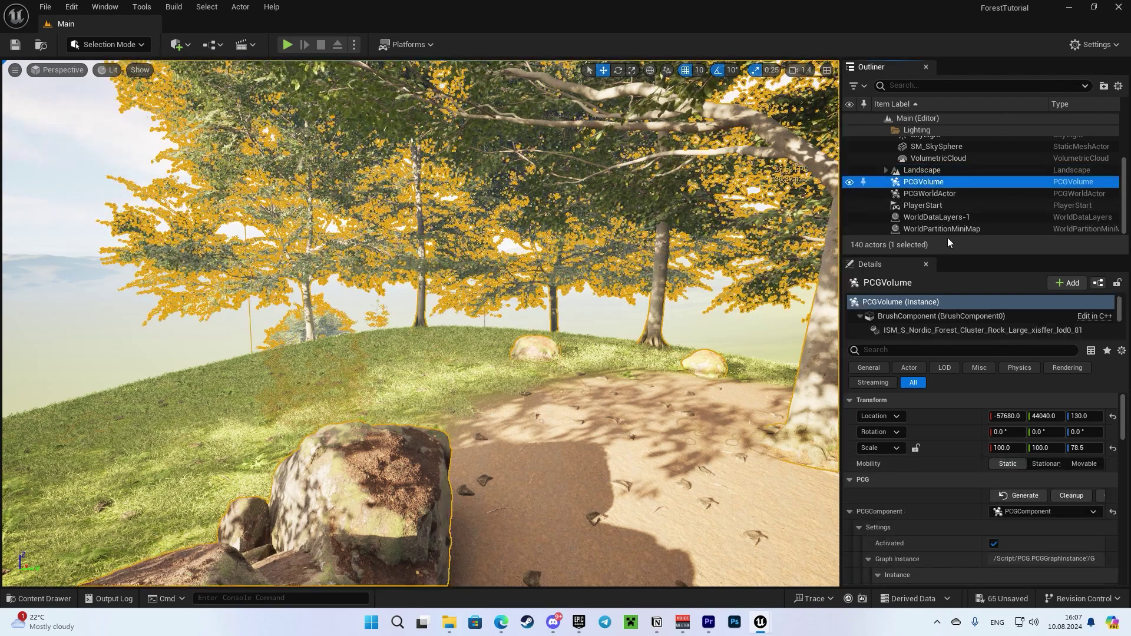
scroll(921, 519, down, 5)
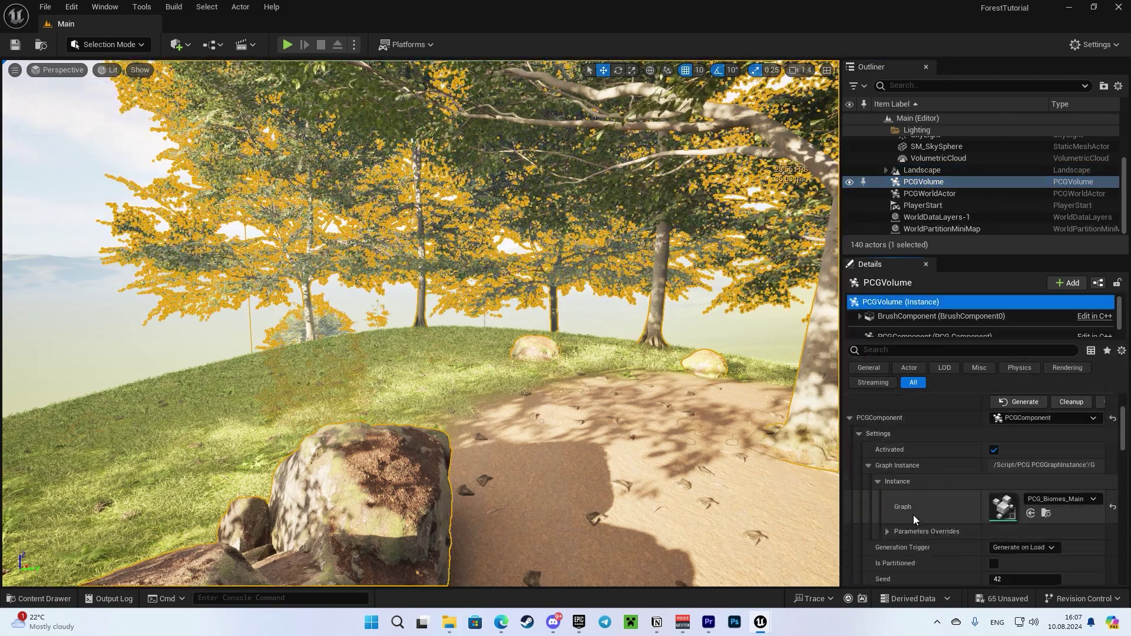
double_click(1002, 503)
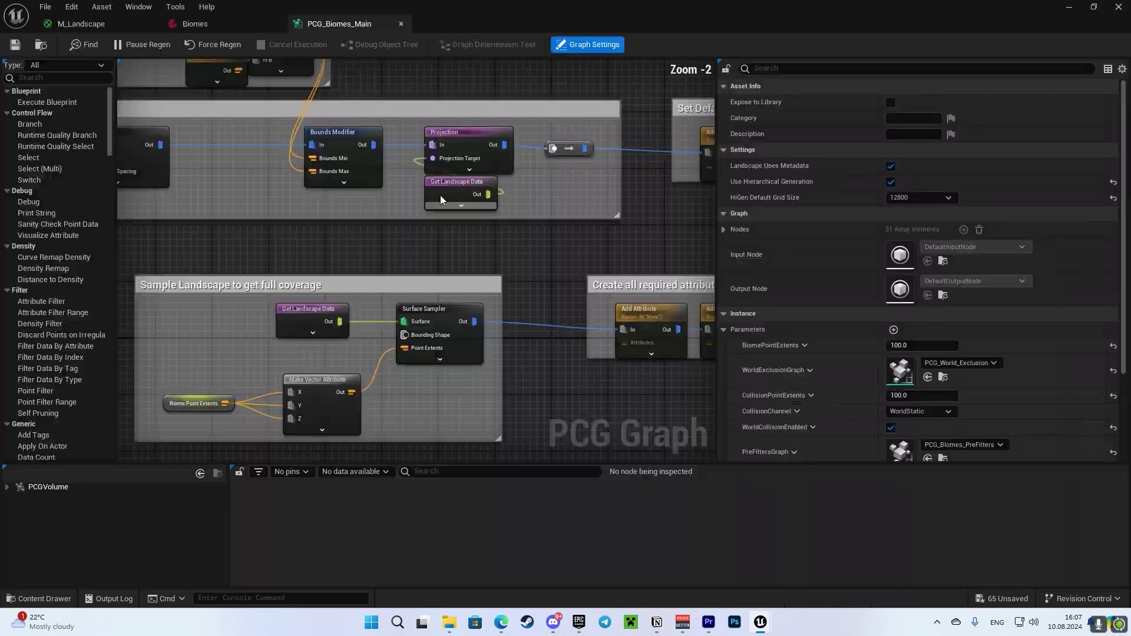
click(444, 189)
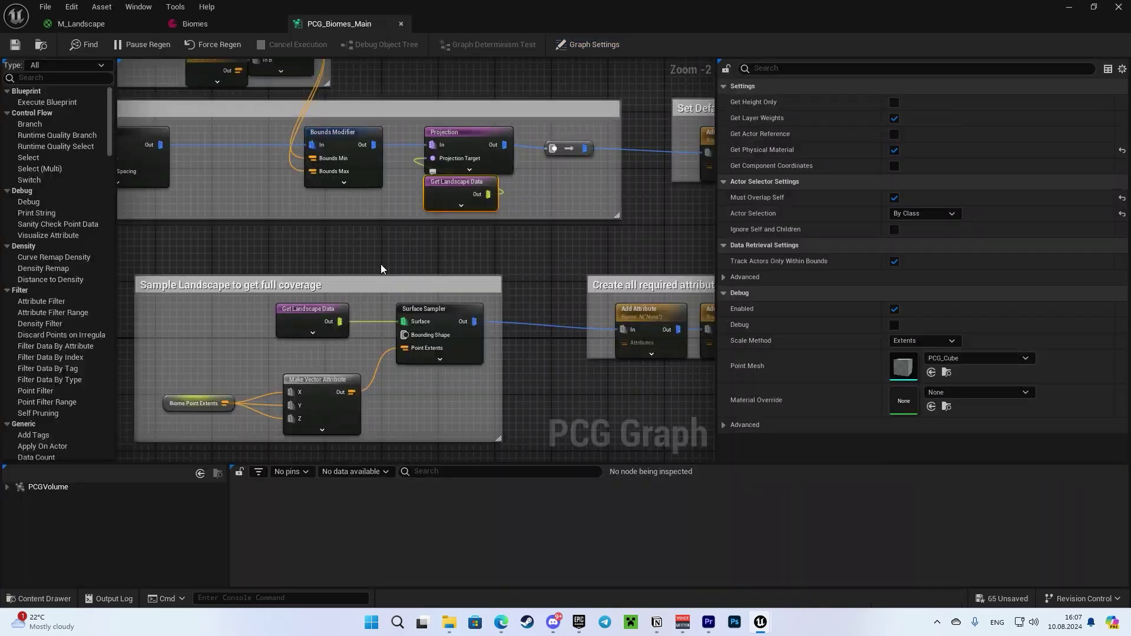
click(299, 316)
click(437, 185)
- Search the engine Plugins content for filter, open the Filter_ByLandscapeLayer blueprint, and examine its Filter function graph
click(41, 48)
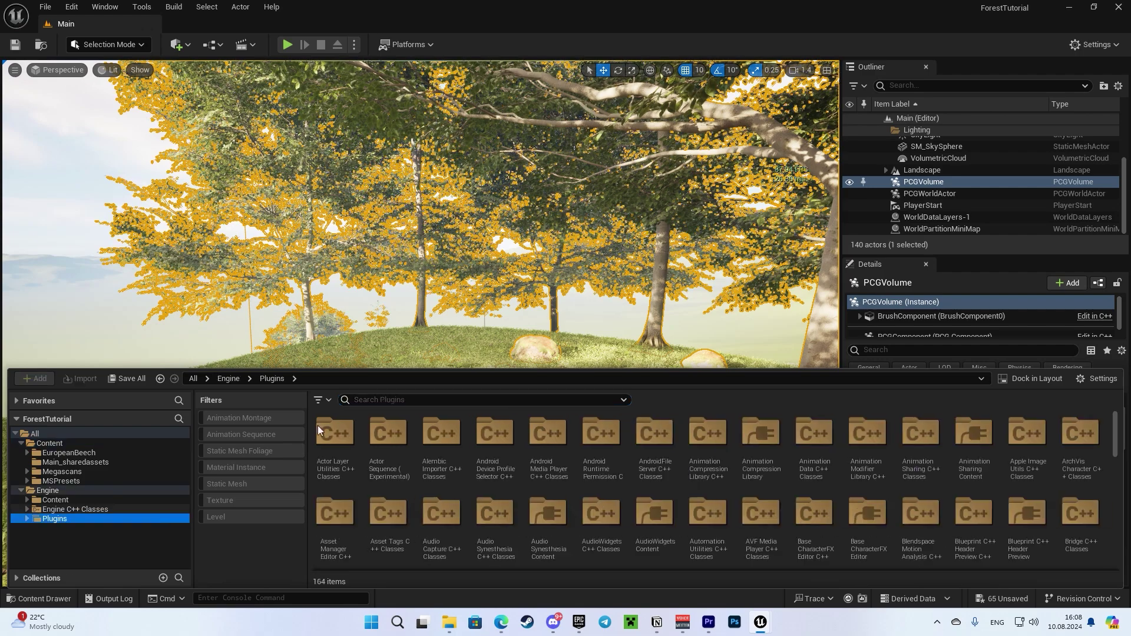
text(filter)
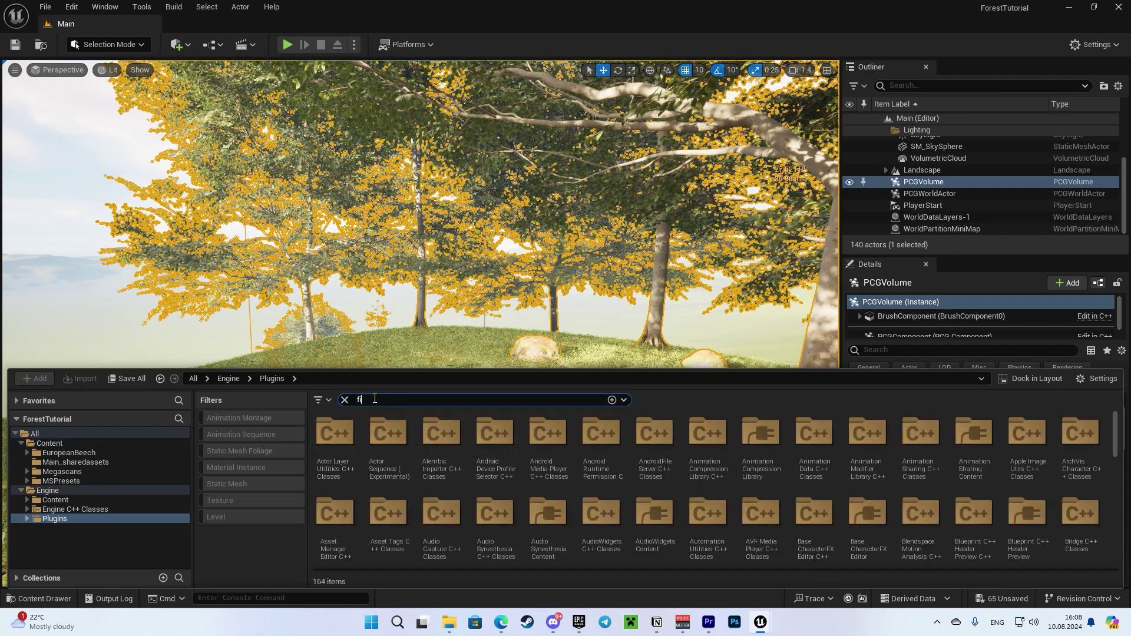
click(711, 400)
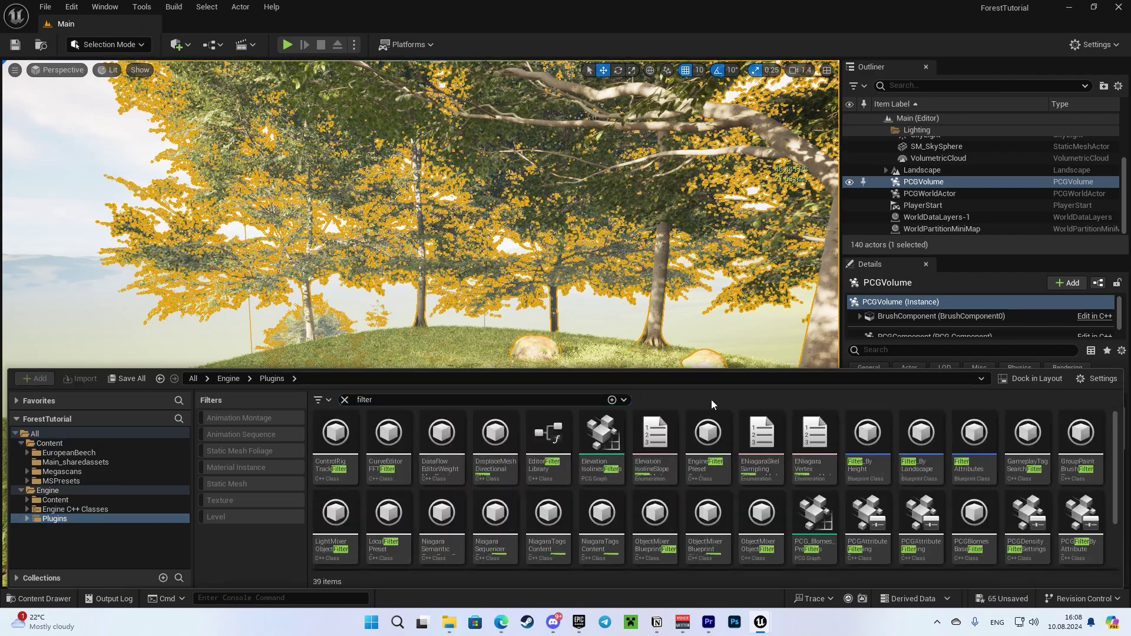
double_click(908, 478)
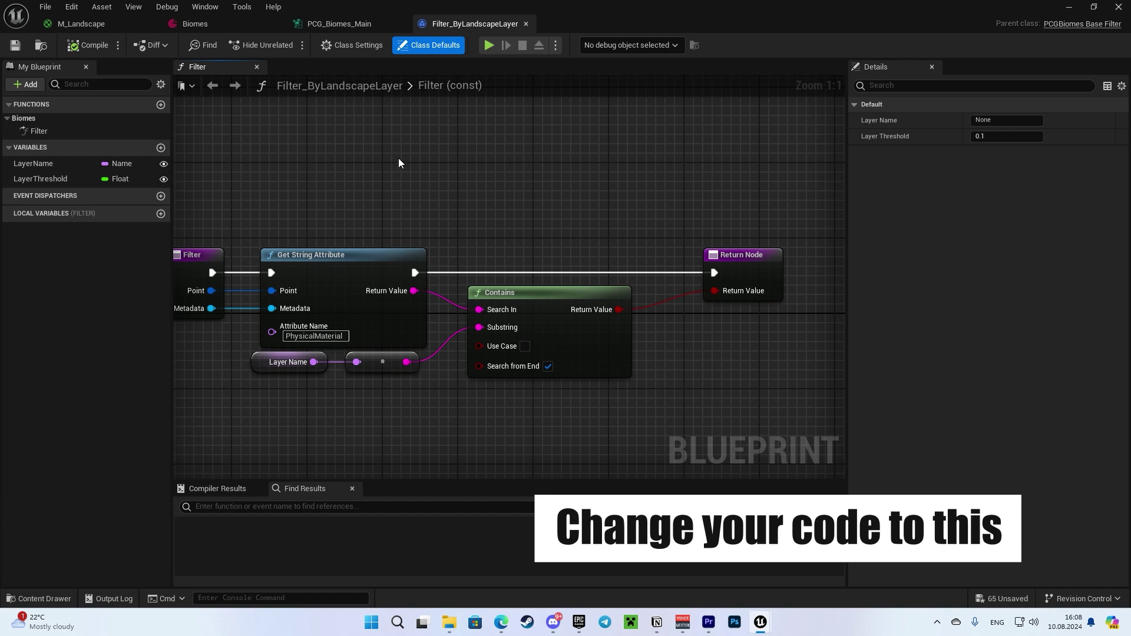
scroll(500, 187, down, 3)
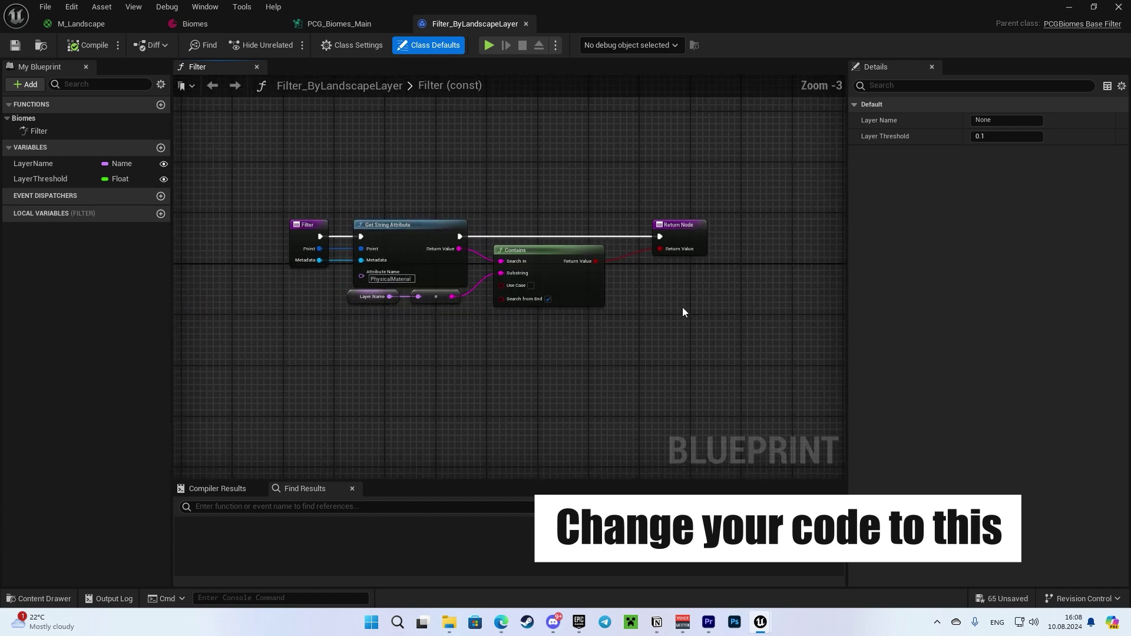
drag(683, 312, 269, 178)
click(347, 181)
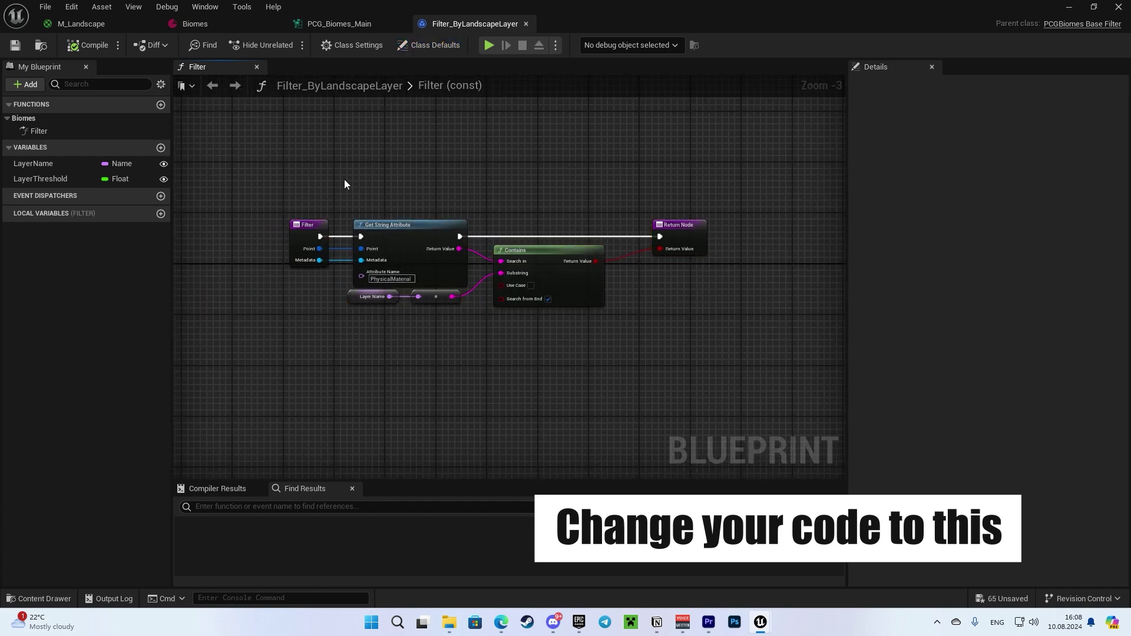
scroll(327, 181, up, 1)
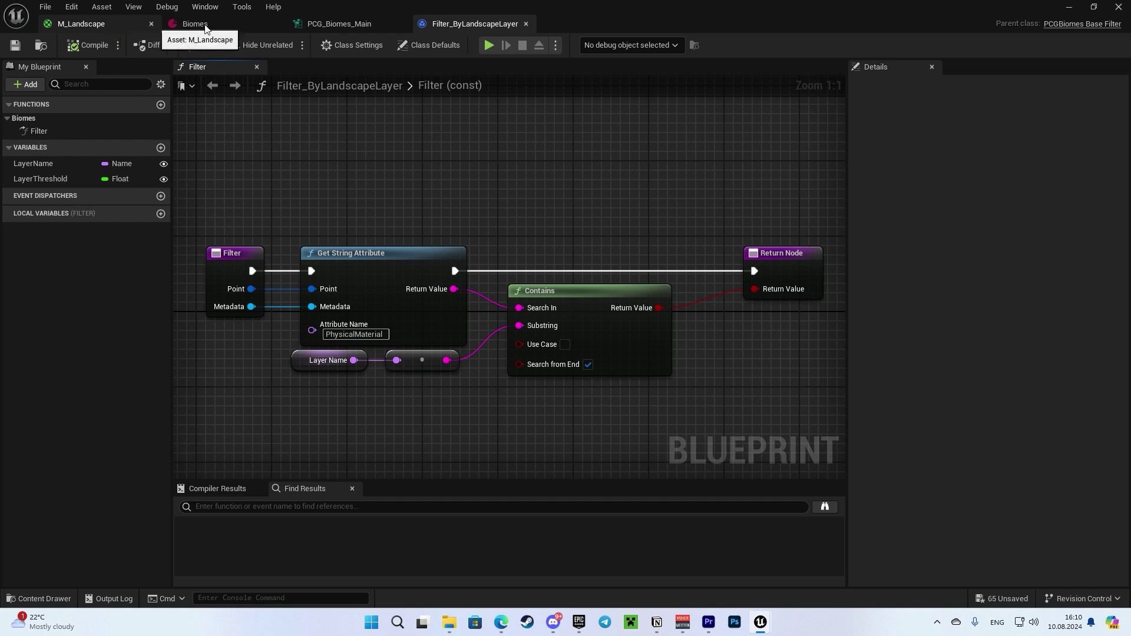
- Add a Filter by Landscape Layer entry with Layer Name Grass to the Forest biome's filters and save the Biomes asset
click(245, 24)
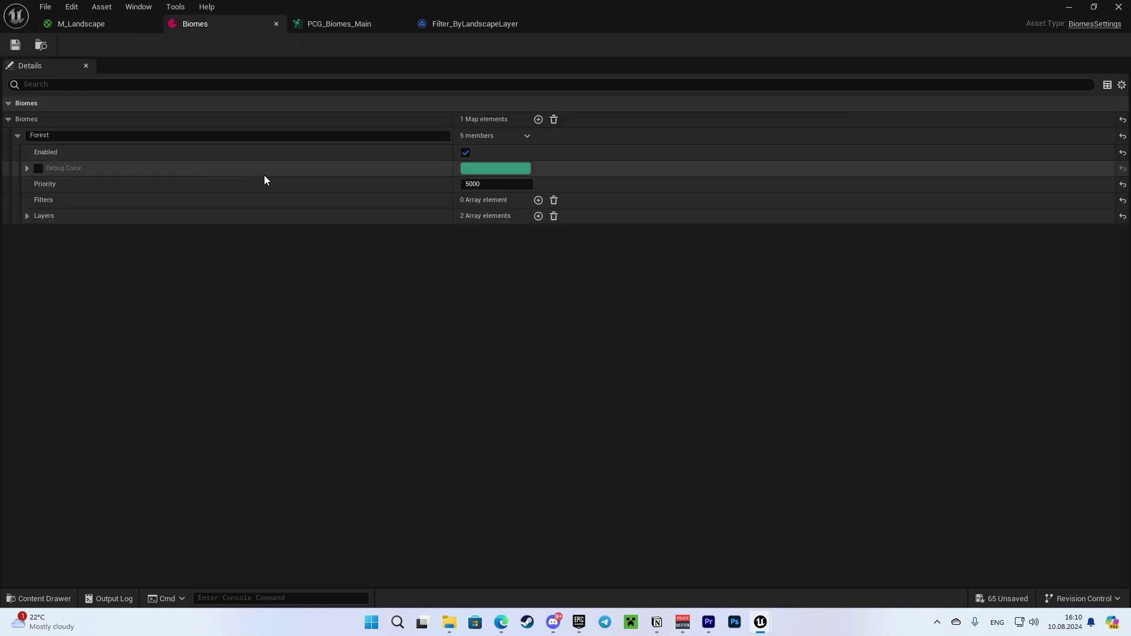
click(538, 200)
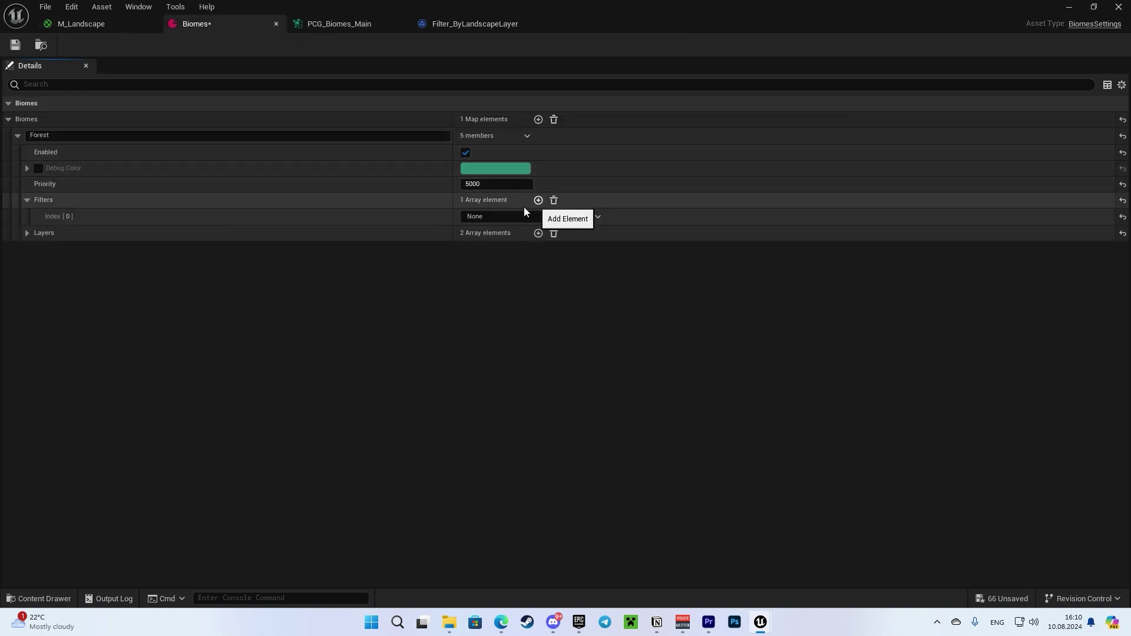
click(500, 217)
click(529, 269)
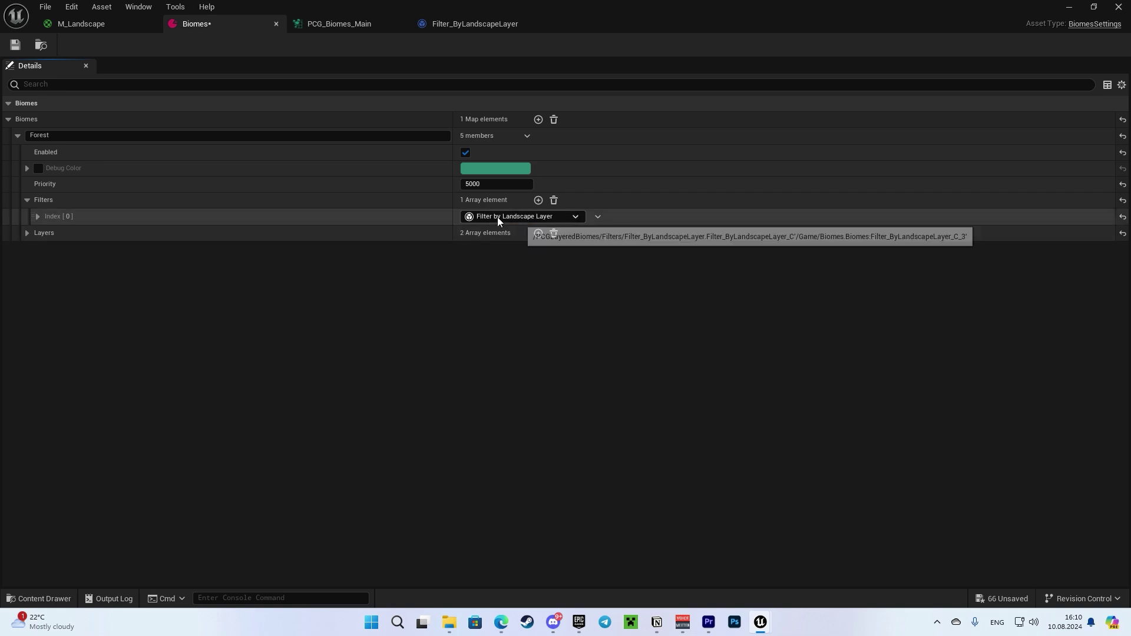
click(489, 233)
text(Grass)
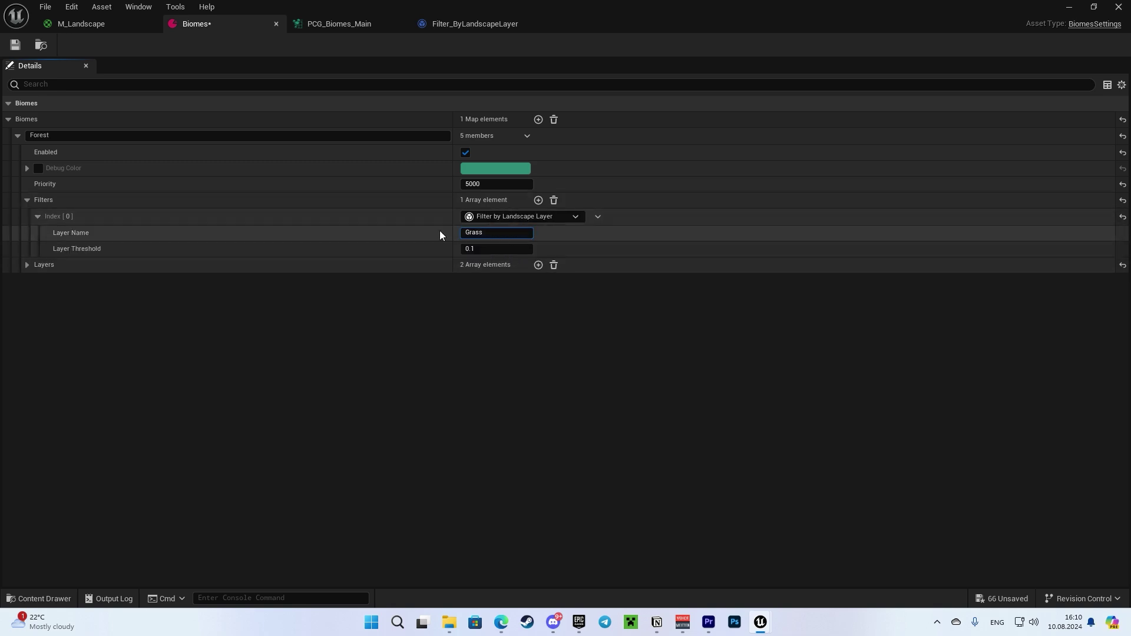
click(15, 45)
- Paint the Path layer over a wide area of grass among the trees in Landscape mode and return to Selection mode
click(1068, 6)
click(112, 45)
click(129, 77)
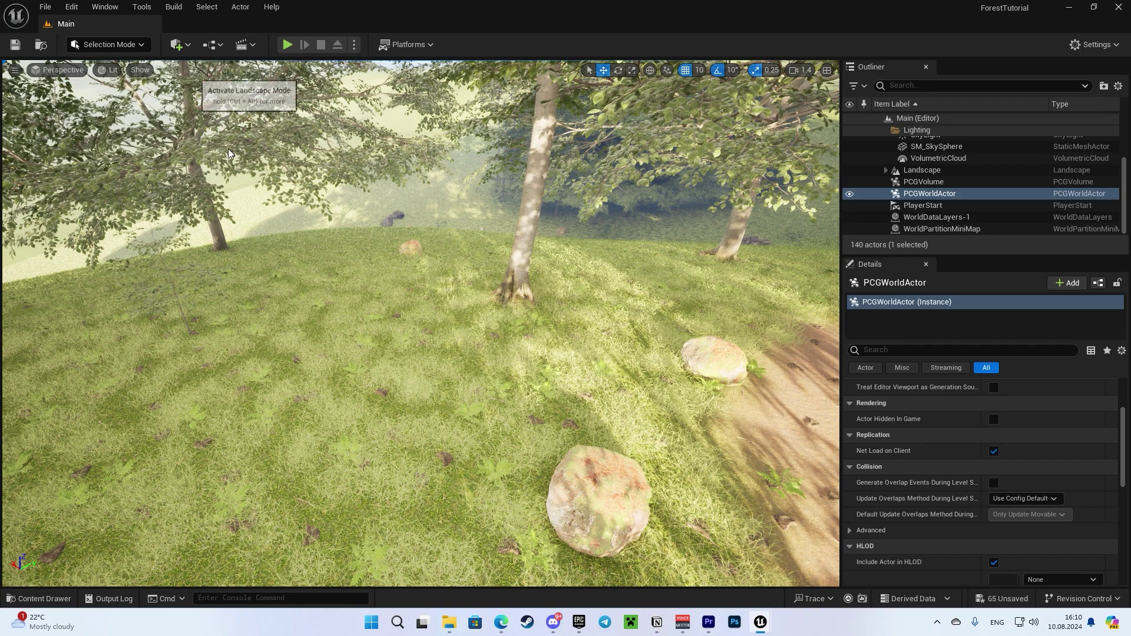
mouse_move(695, 452)
mouse_down()
mouse_move(733, 417)
mouse_move(606, 354)
mouse_move(687, 371)
mouse_move(506, 389)
mouse_up()
right_drag(506, 389, 377, 224)
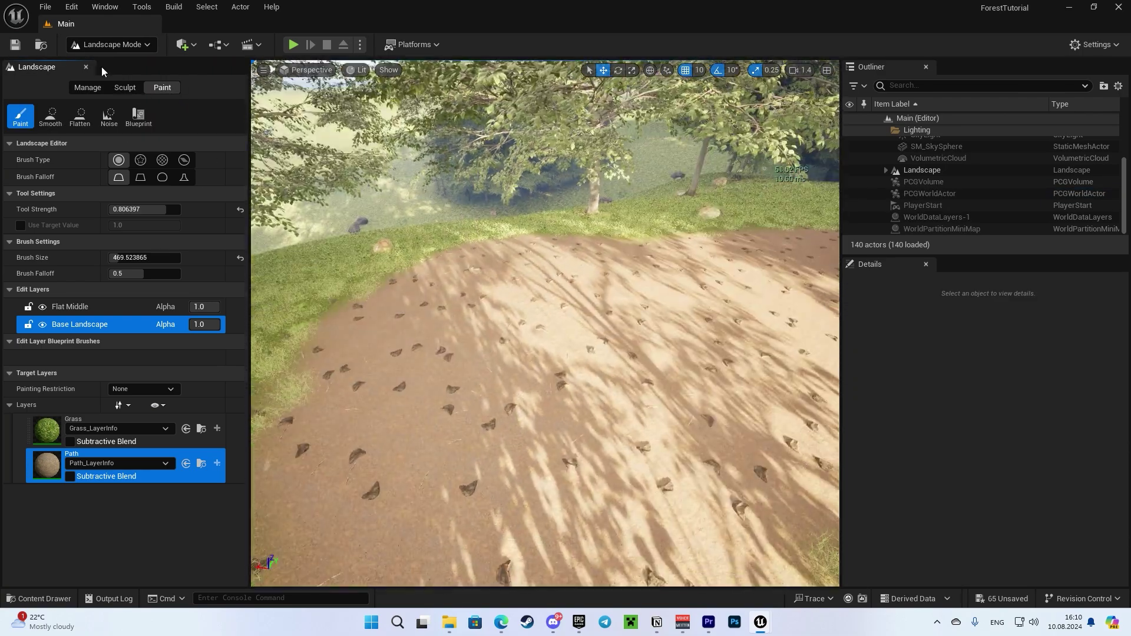
click(112, 45)
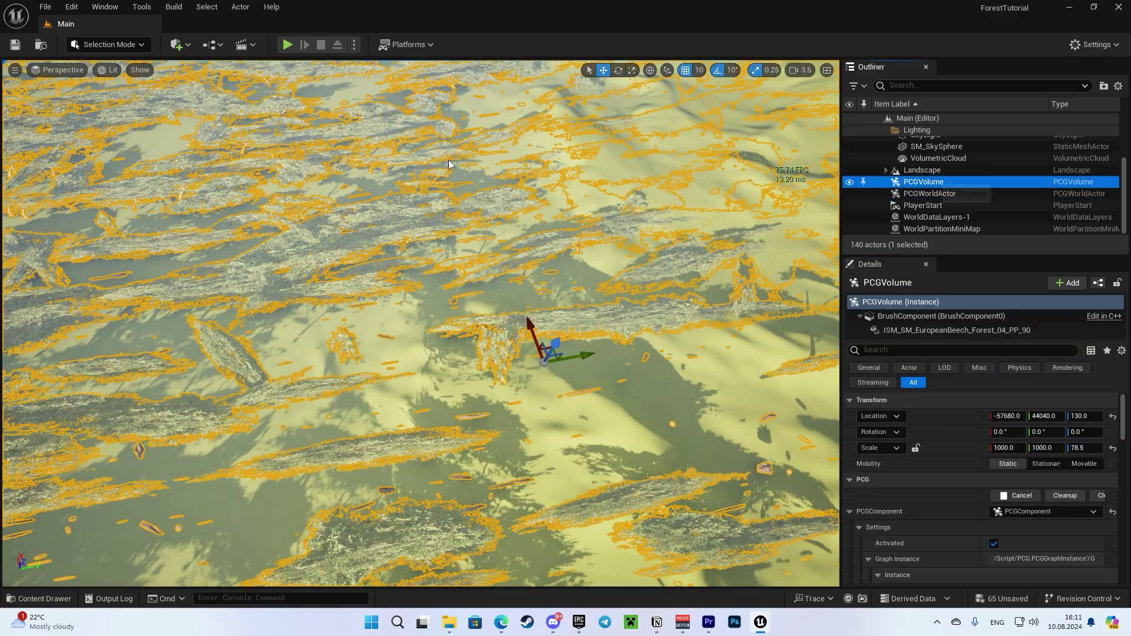
- Inspect from above how the enlarged PCGVolume distributes trees and rocks across the landscape
right_click(484, 191)
click(955, 180)
drag(1124, 172, 1113, 137)
click(886, 172)
click(919, 160)
right_drag(448, 307, 377, 295)
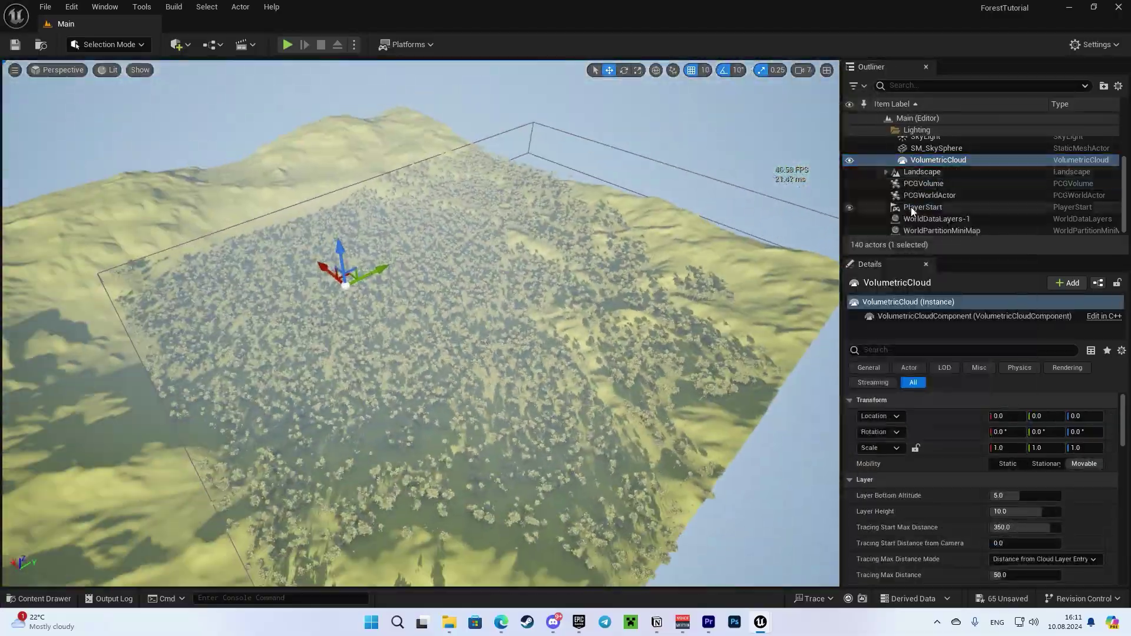
click(923, 184)
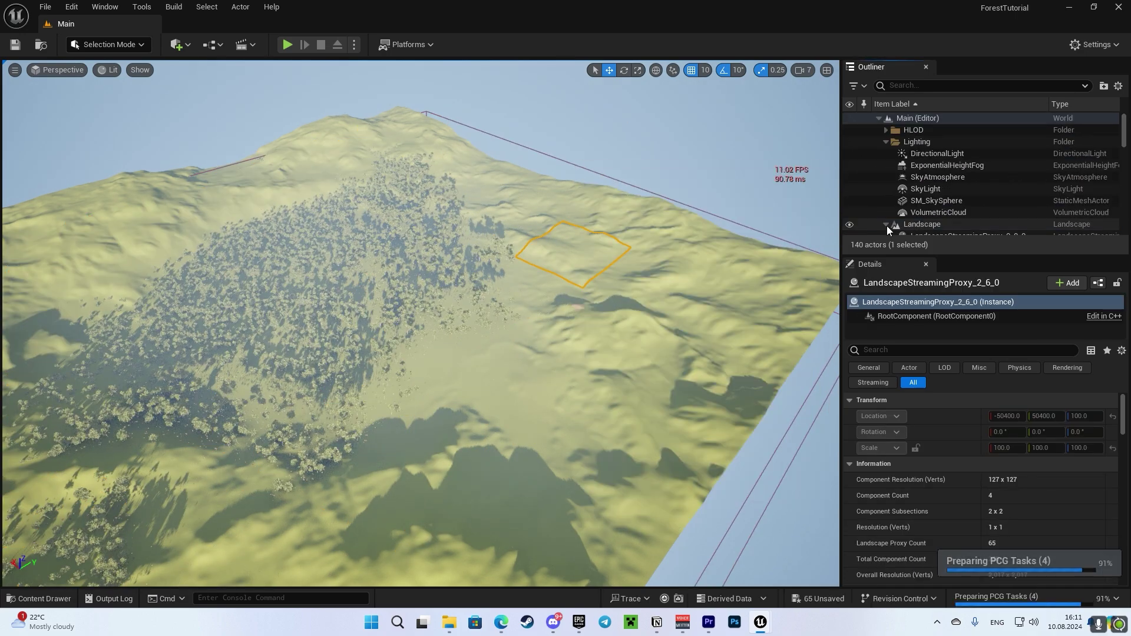
click(919, 213)
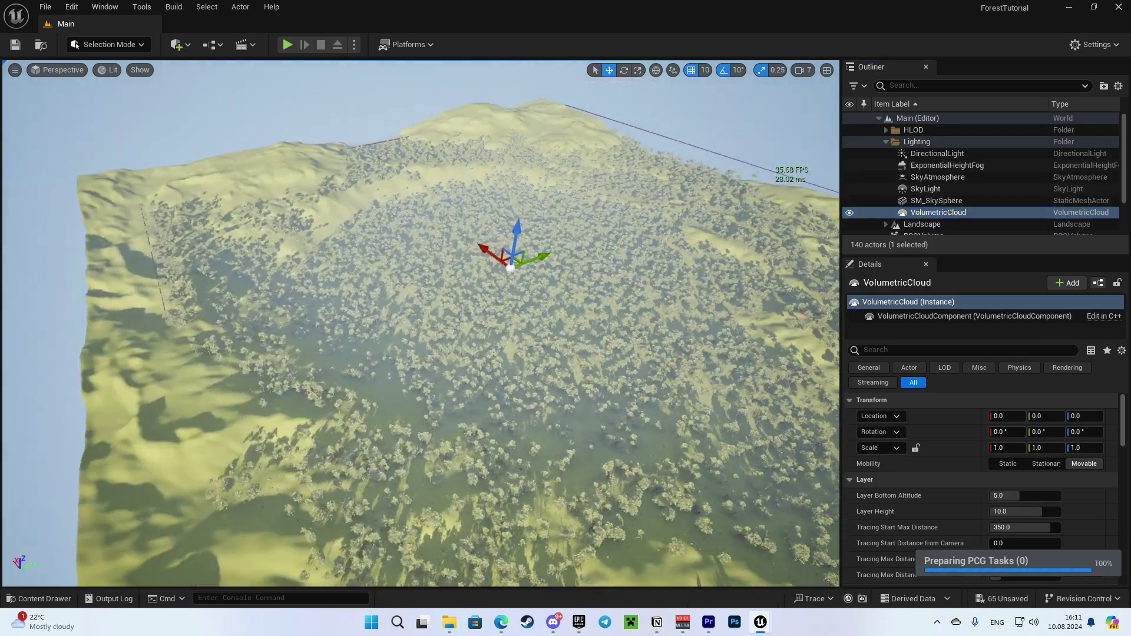
click(926, 188)
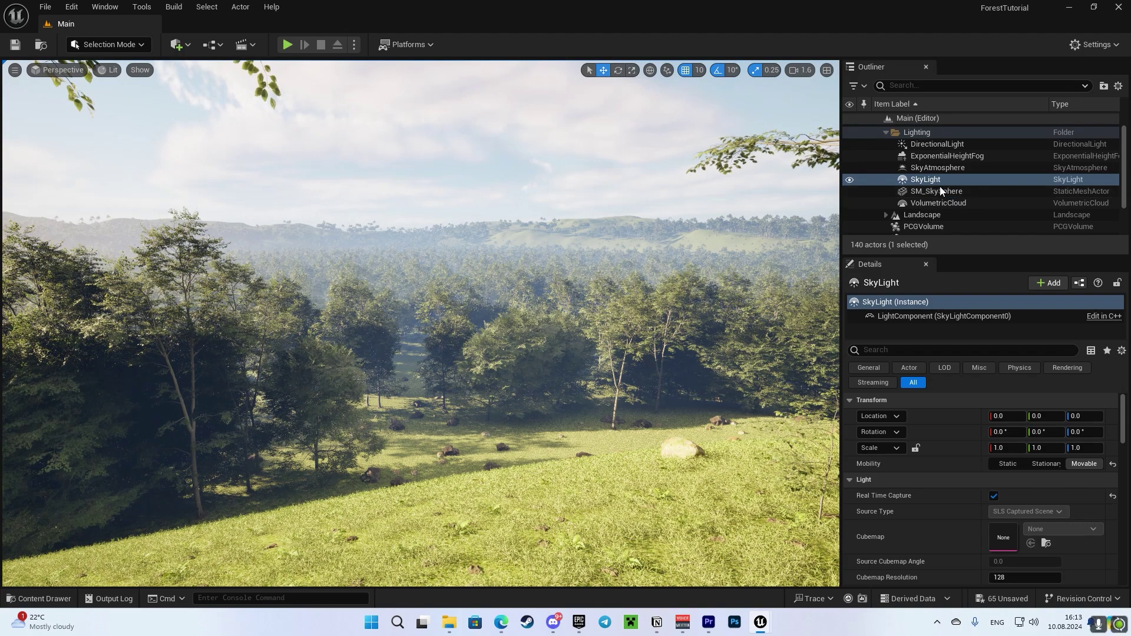
- Rotate the DirectionalLight to about 98, -2 and 46 degrees for a low, warm sunset over the forest
click(956, 145)
key(e)
drag(426, 233, 389, 207)
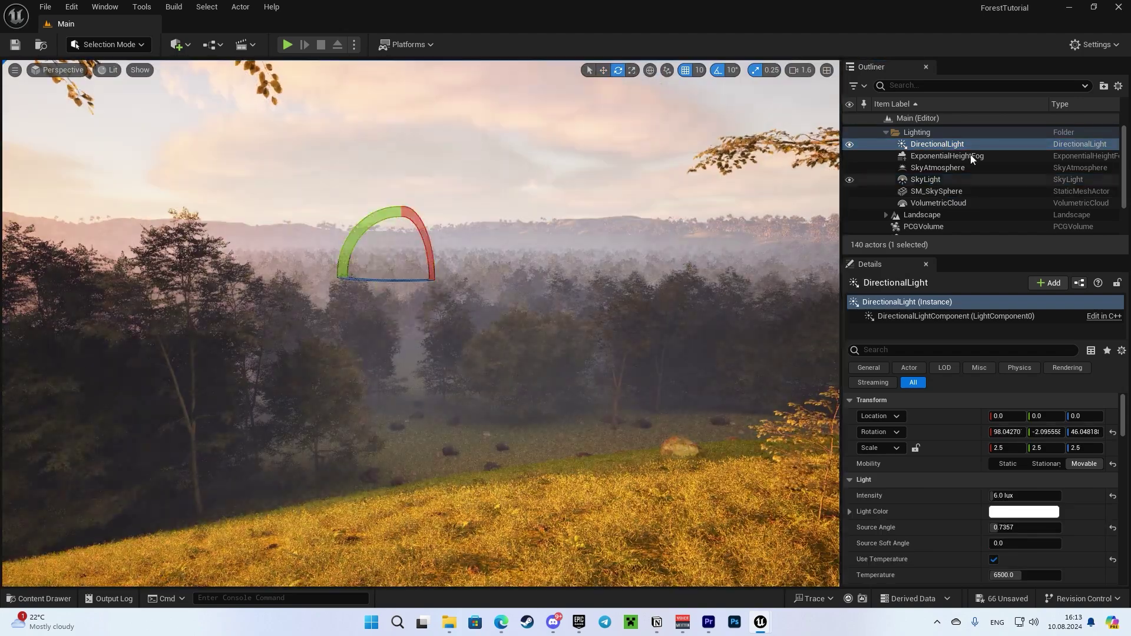
click(971, 155)
click(942, 215)
key(w)
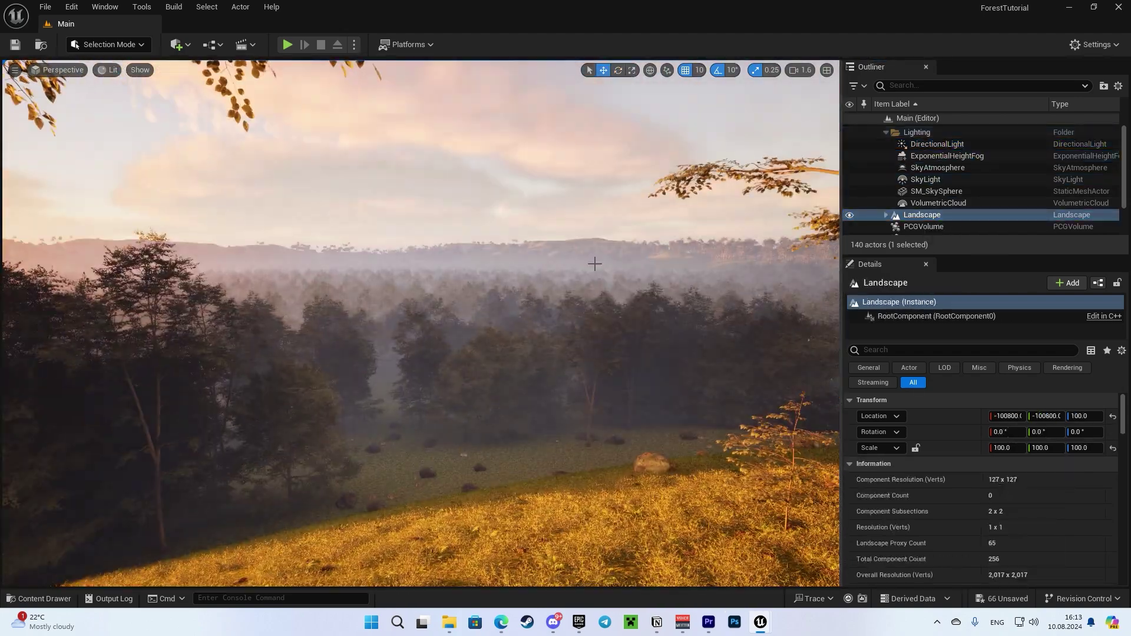